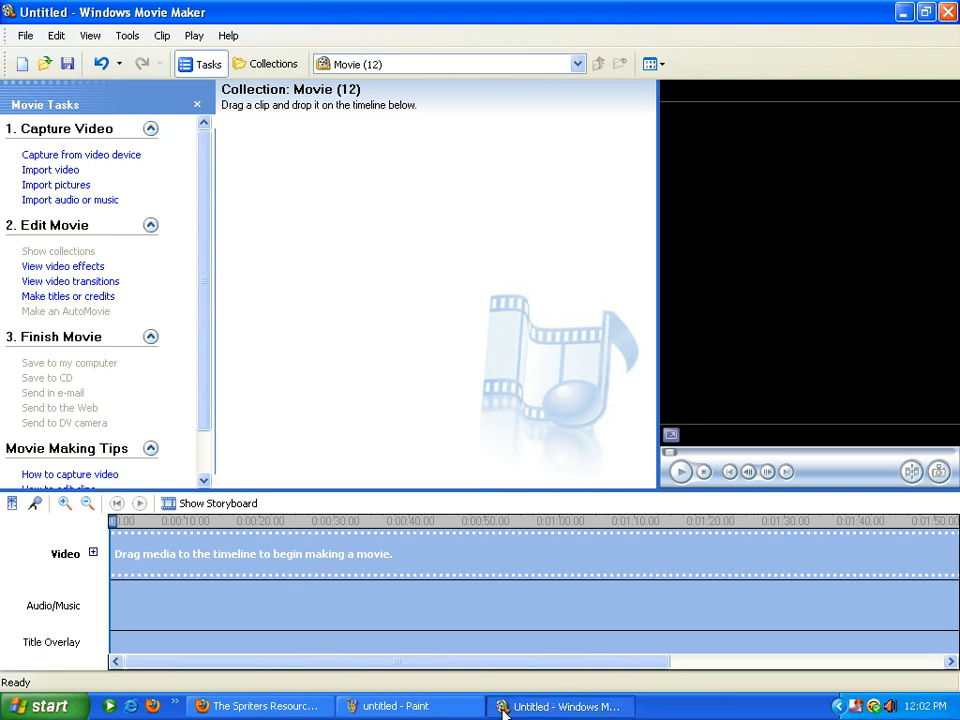
Leave the empty Movie Maker project for The Spriters Resource page in Firefox
{"action": "left_click", "coordinate": [280, 709]}
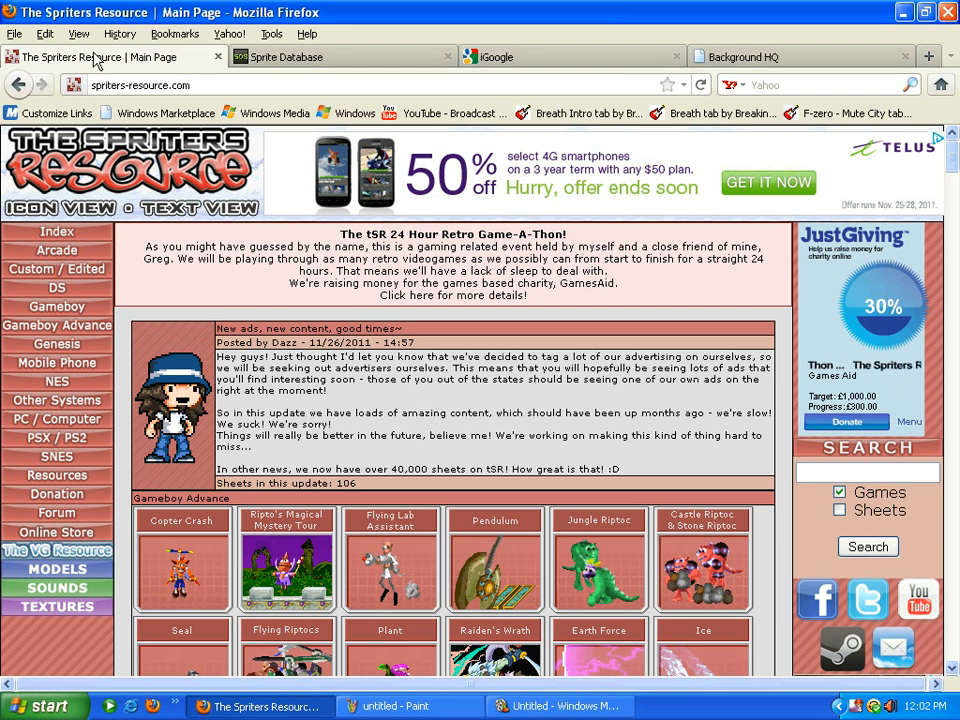
Search iGoogle for 'sonic sprites' and open The Mystical Forest Zone site
{"action": "left_click", "coordinate": [505, 60]}
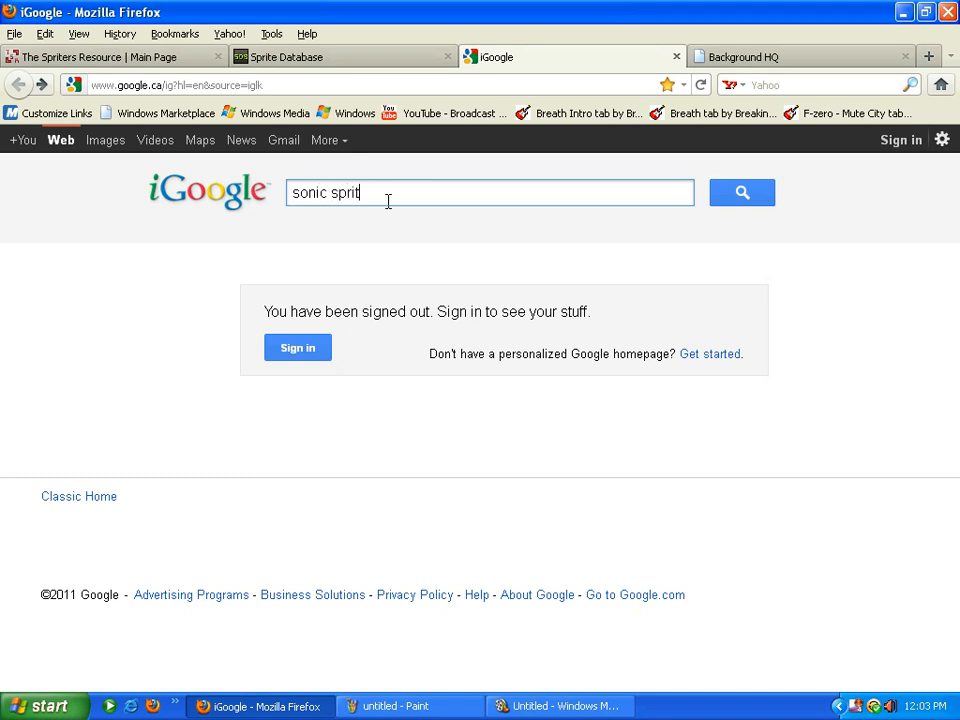
{"action": "key", "text": "Return"}
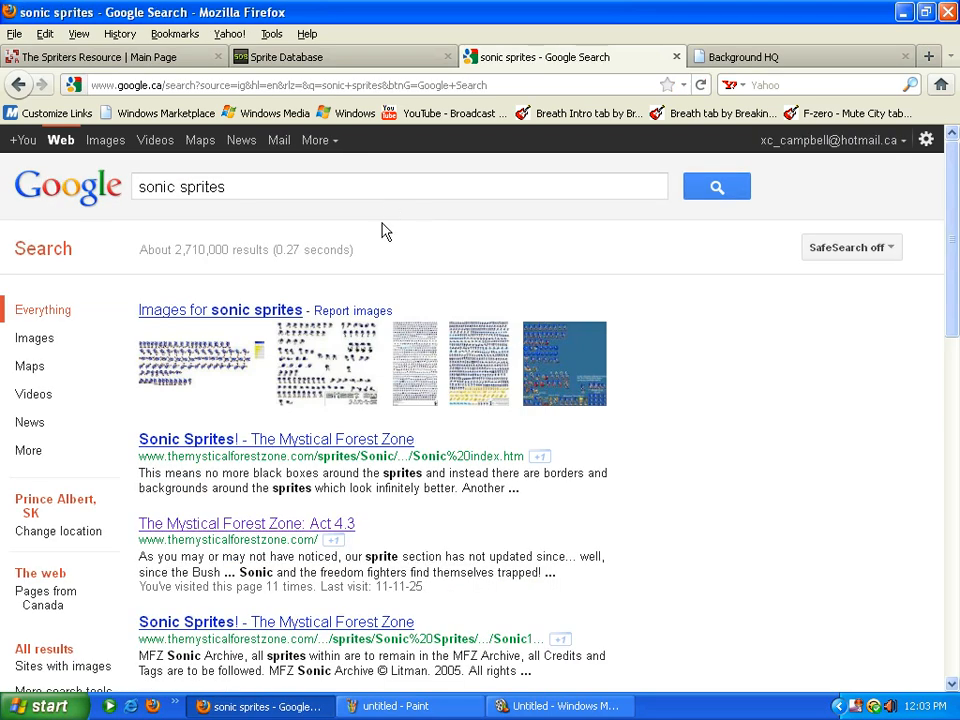
{"action": "left_click", "coordinate": [253, 529]}
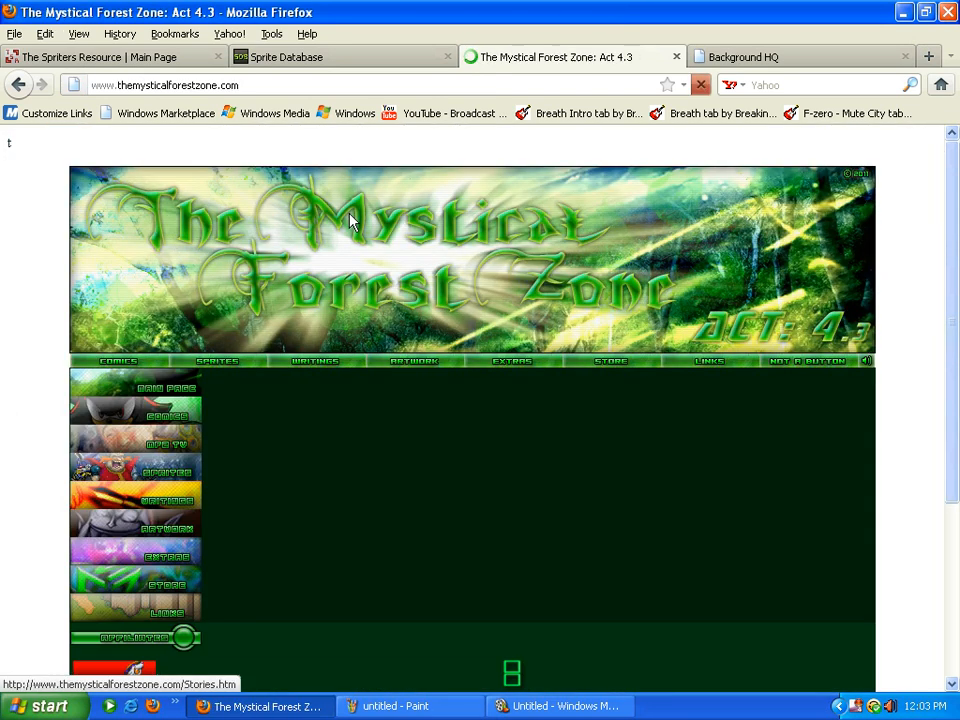
Go to the site's Sprites, then its Sonic section, and open the Sonic 04 copy.gif sheet
{"action": "scroll", "coordinate": [690, 454], "scroll_direction": "down", "scroll_amount": 7}
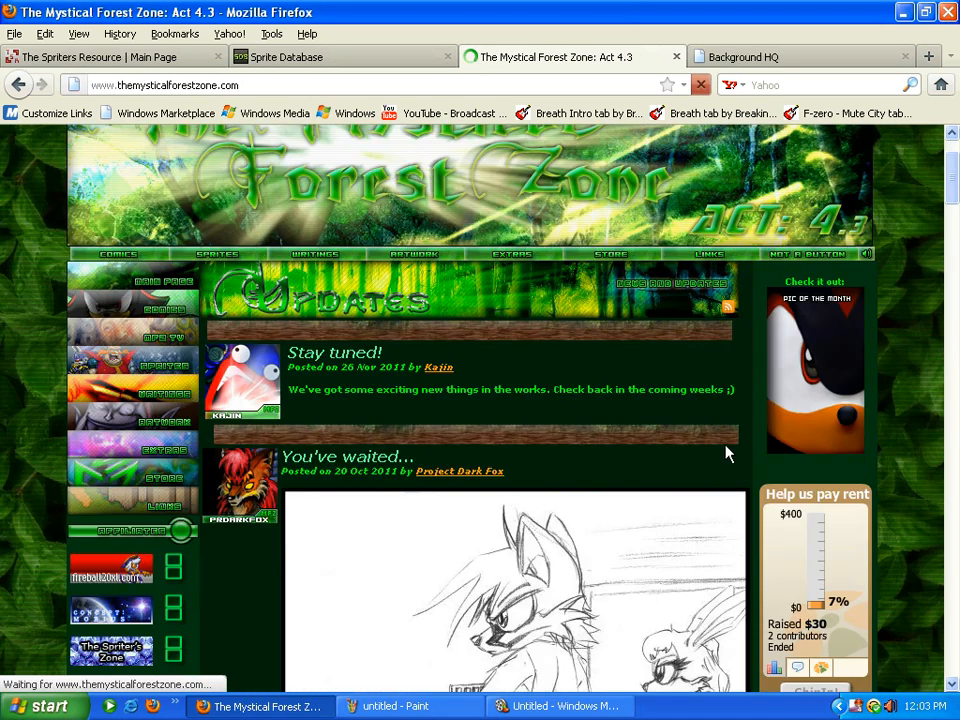
{"action": "scroll", "coordinate": [409, 459], "scroll_direction": "up", "scroll_amount": 7}
{"action": "left_click", "coordinate": [138, 497]}
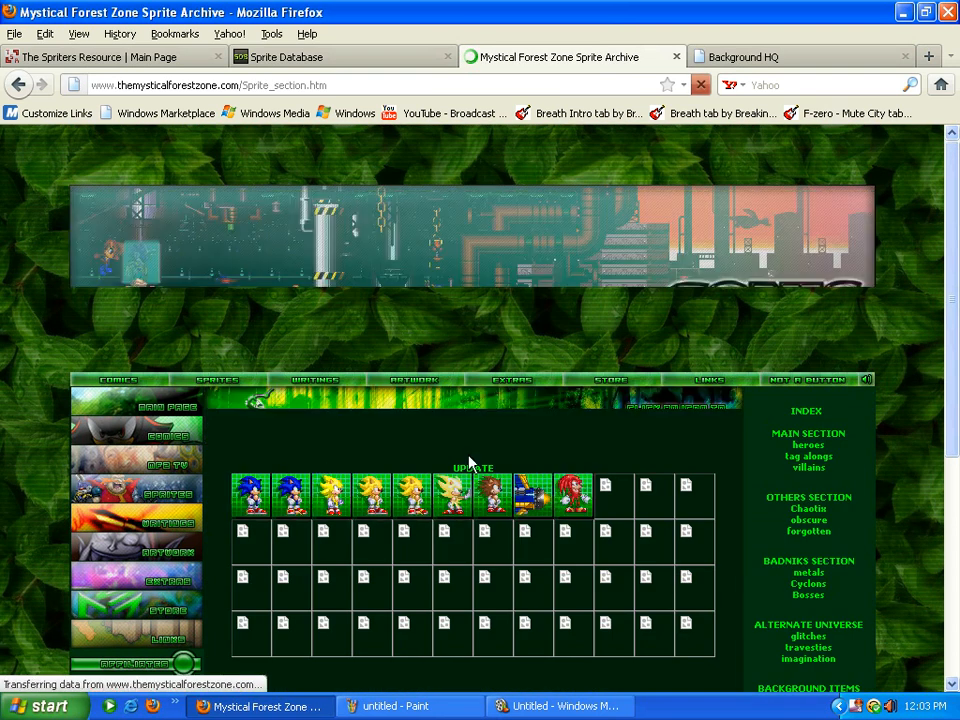
{"action": "scroll", "coordinate": [527, 418], "scroll_direction": "down", "scroll_amount": 2}
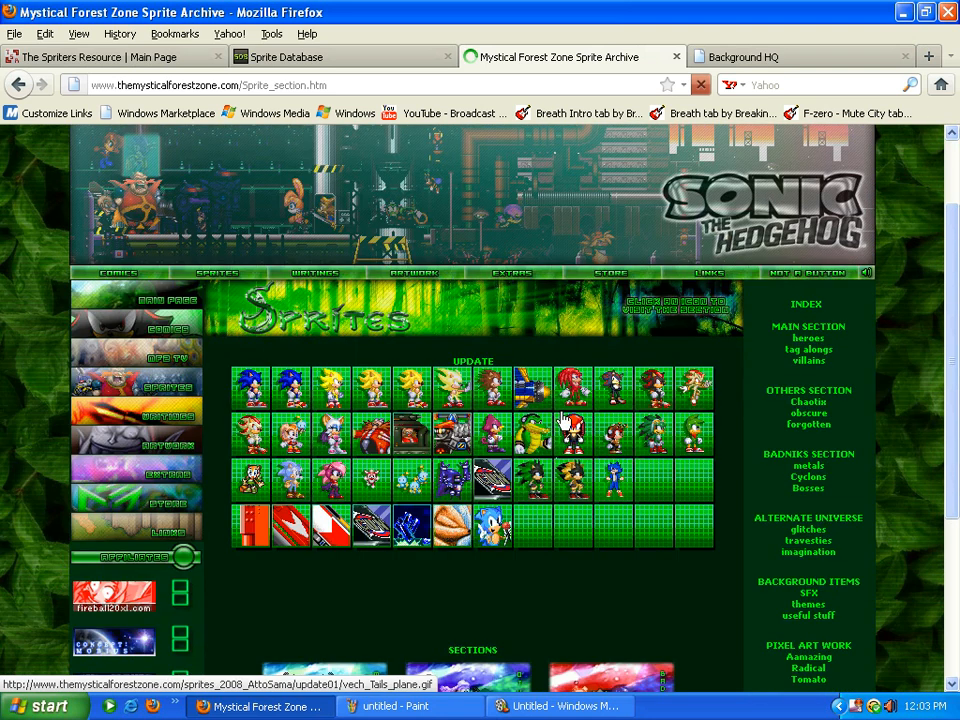
{"action": "scroll", "coordinate": [532, 418], "scroll_direction": "down", "scroll_amount": 5}
{"action": "left_click", "coordinate": [312, 424]}
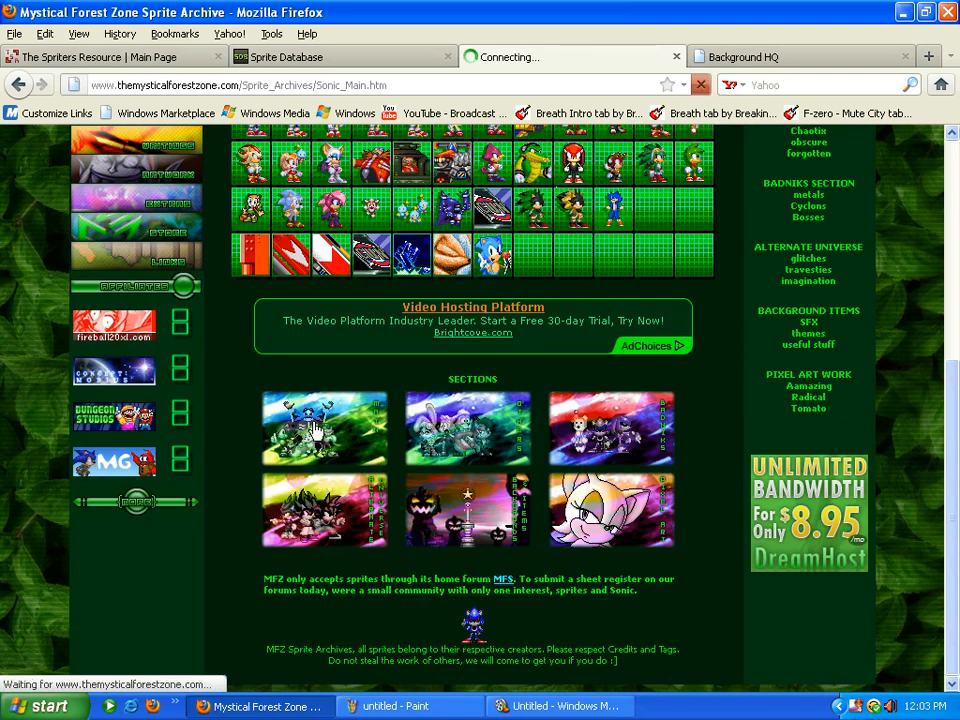
{"action": "scroll", "coordinate": [388, 410], "scroll_direction": "down", "scroll_amount": 4}
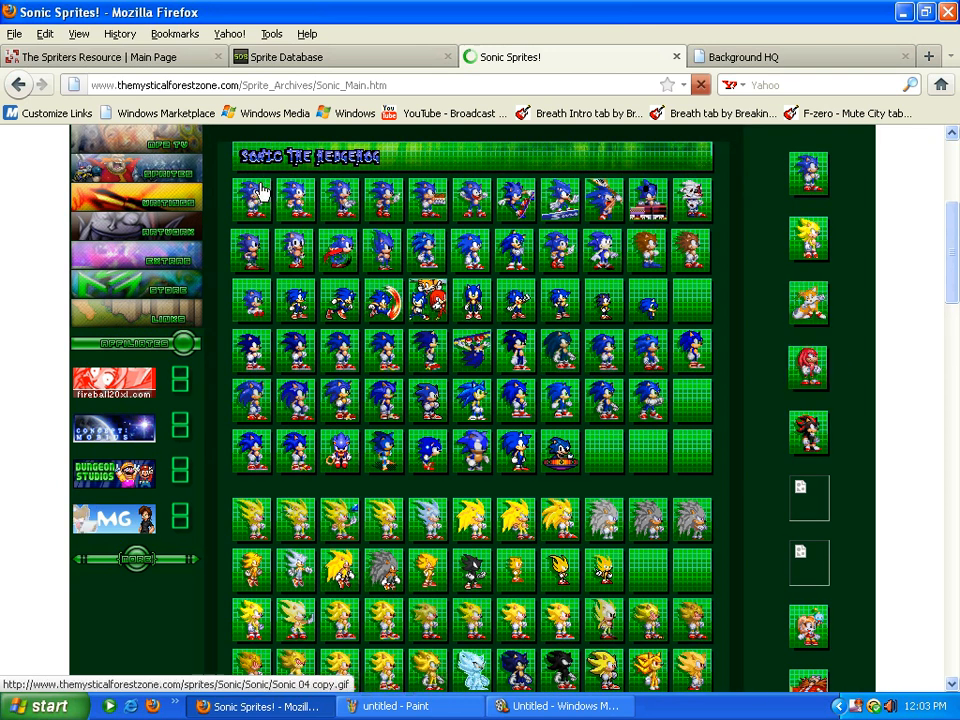
{"action": "left_click", "coordinate": [262, 192]}
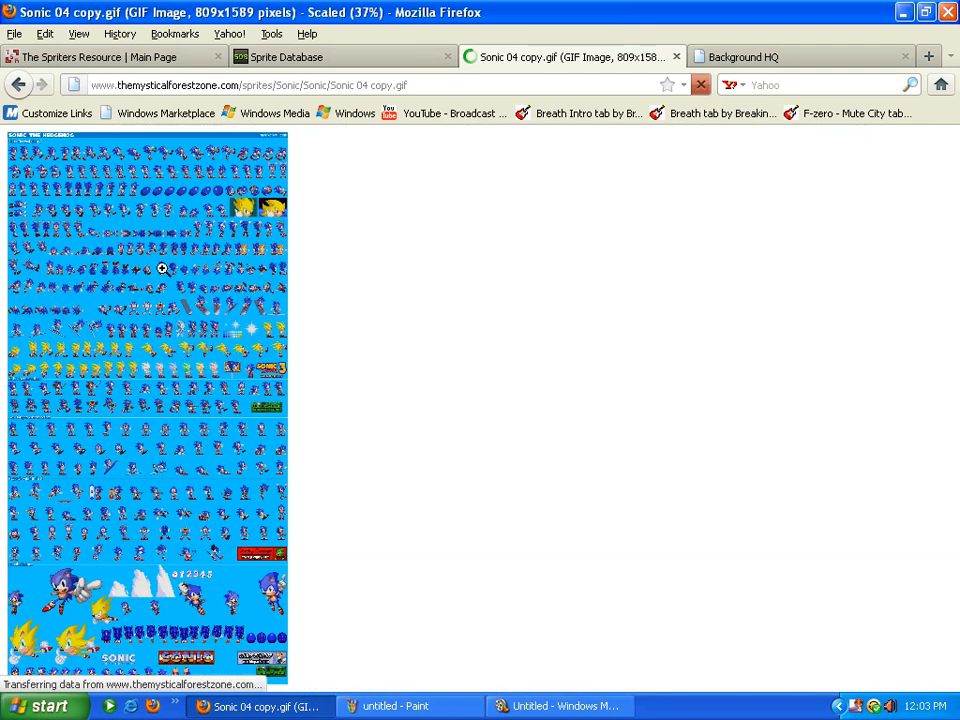
Save the full-size Sonic sprite sheet into My Documents\My Pictures and close its tab
{"action": "left_click", "coordinate": [283, 327]}
{"action": "right_click", "coordinate": [232, 238]}
{"action": "left_click", "coordinate": [288, 287]}
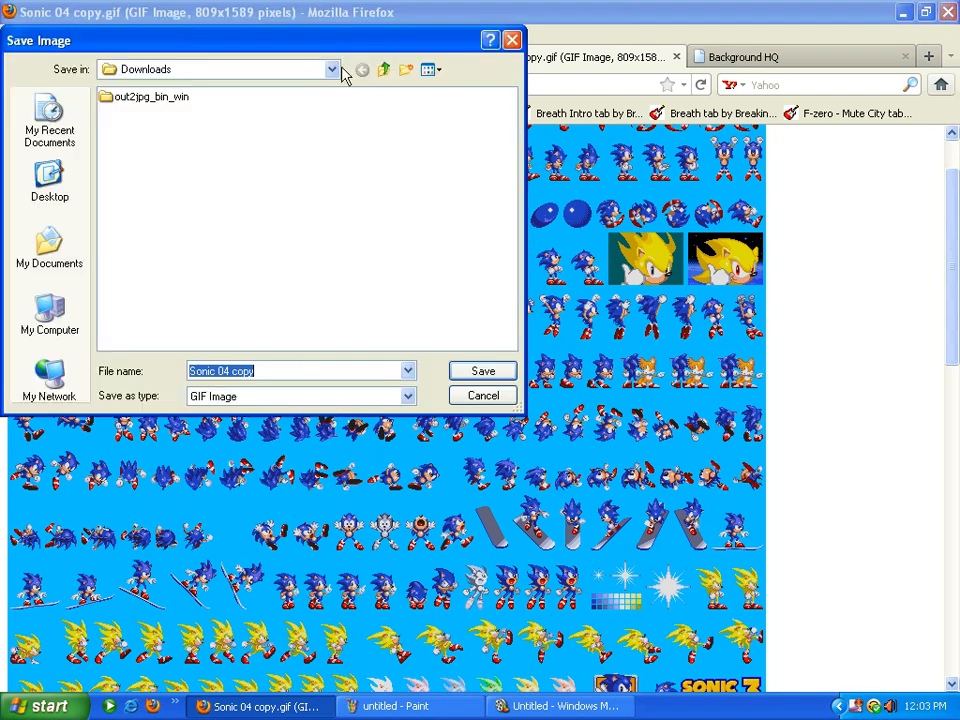
{"action": "left_click", "coordinate": [334, 69]}
{"action": "left_click", "coordinate": [334, 70]}
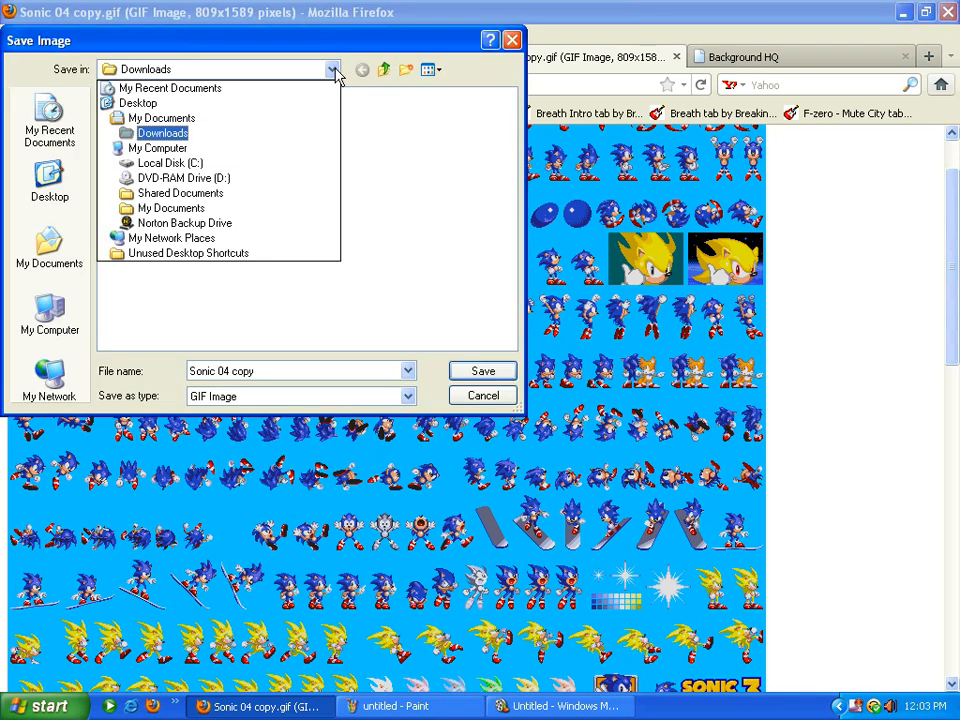
{"action": "left_click", "coordinate": [165, 208]}
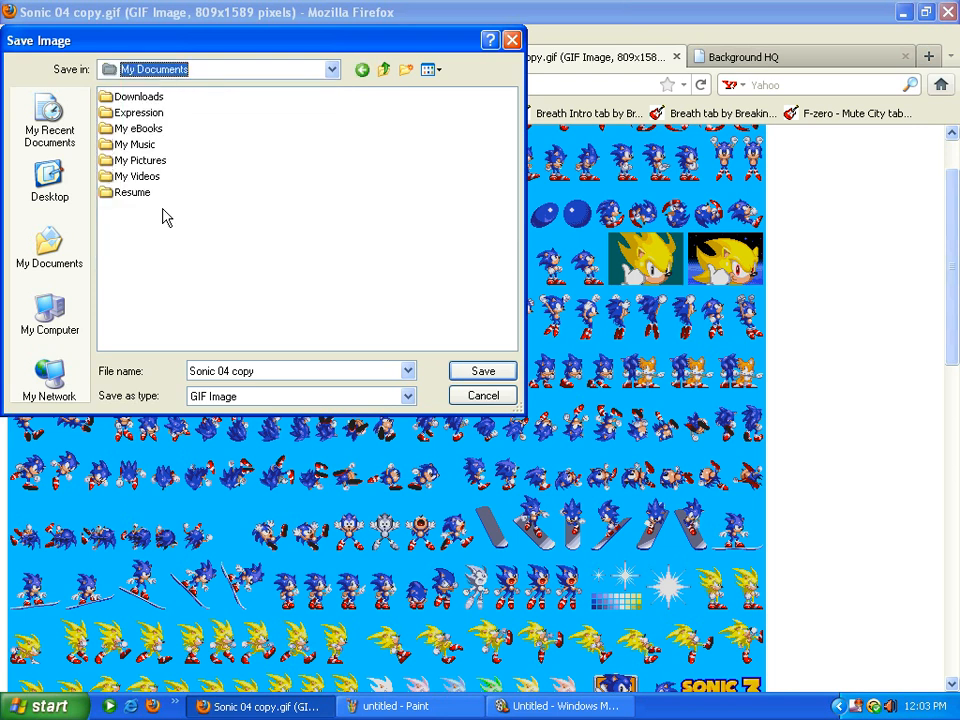
{"action": "double_click", "coordinate": [142, 162]}
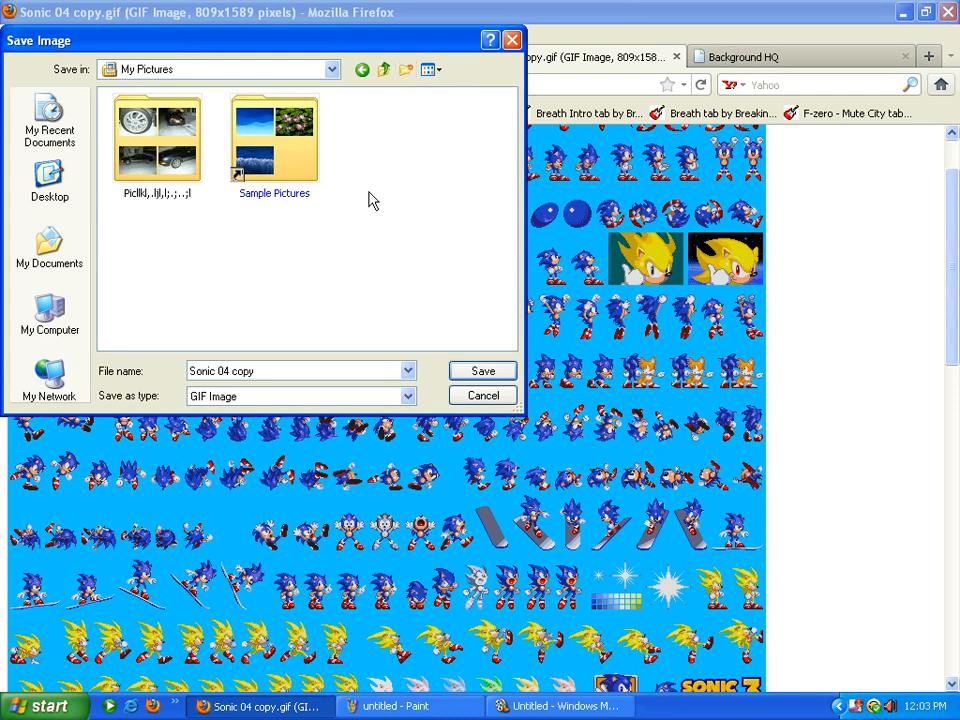
{"action": "left_click", "coordinate": [511, 39]}
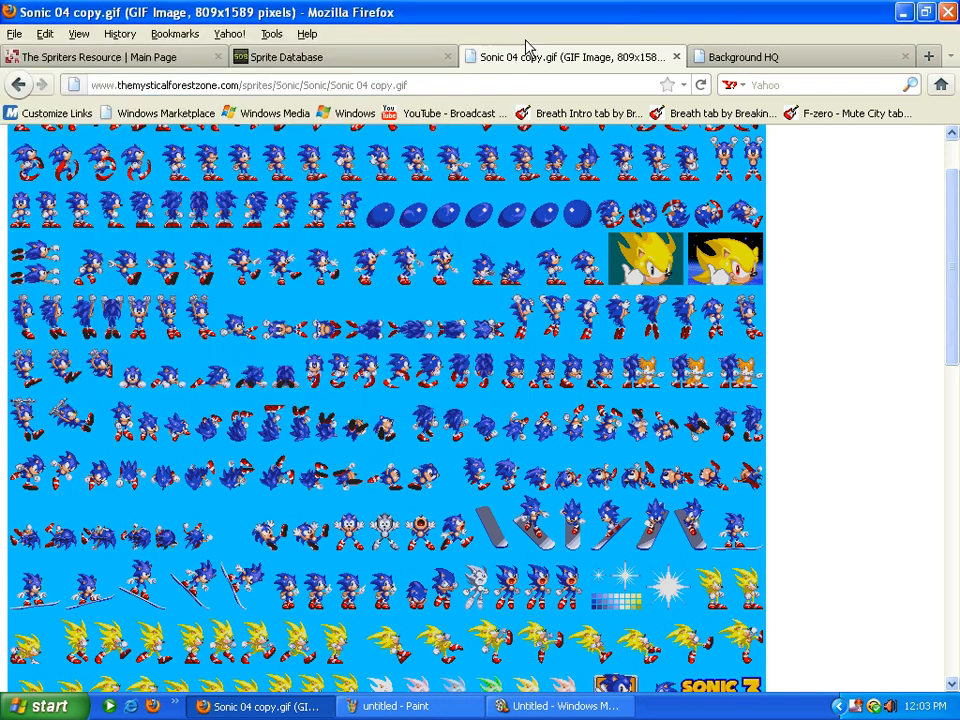
{"action": "left_click", "coordinate": [676, 57]}
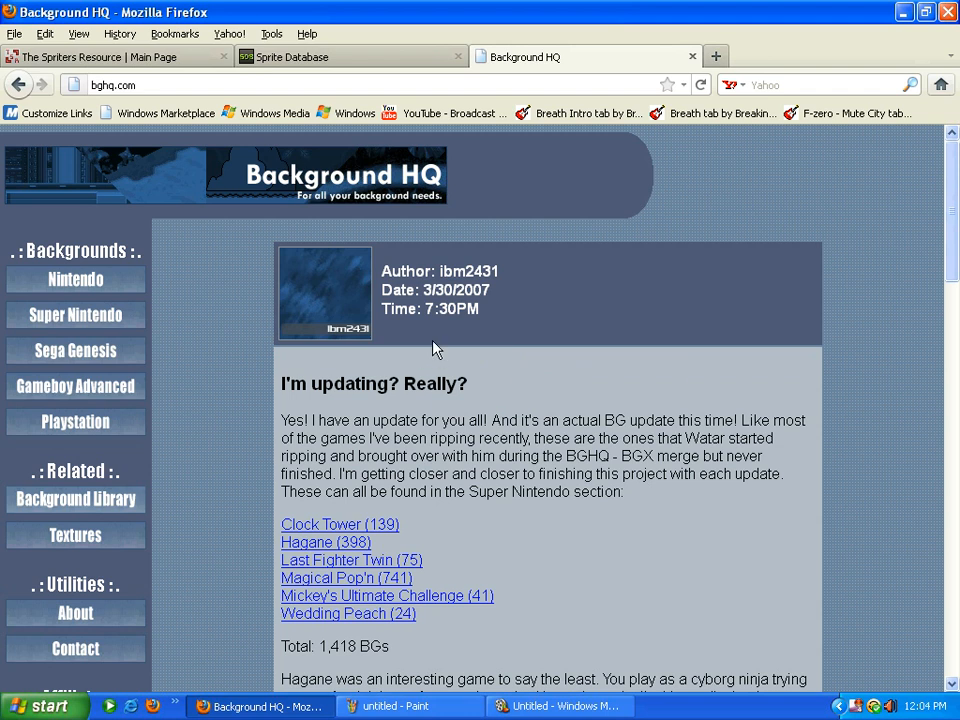
Run a Google Images search for 'sprite effects' in a new tab, then return to Paint canvas '1'
{"action": "left_click", "coordinate": [714, 58]}
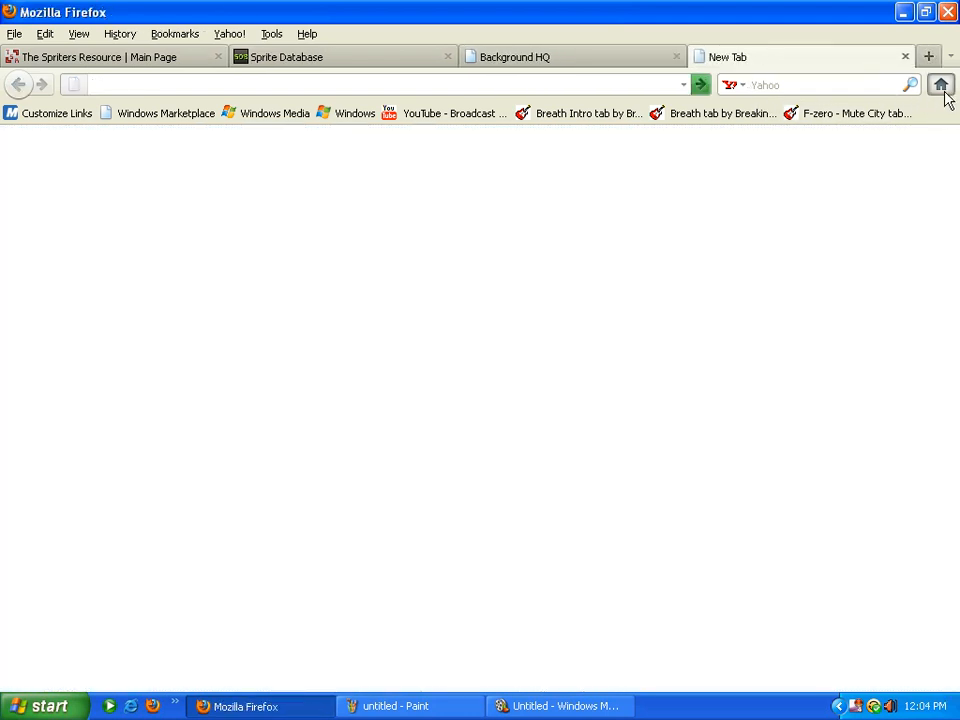
{"action": "left_click", "coordinate": [941, 87]}
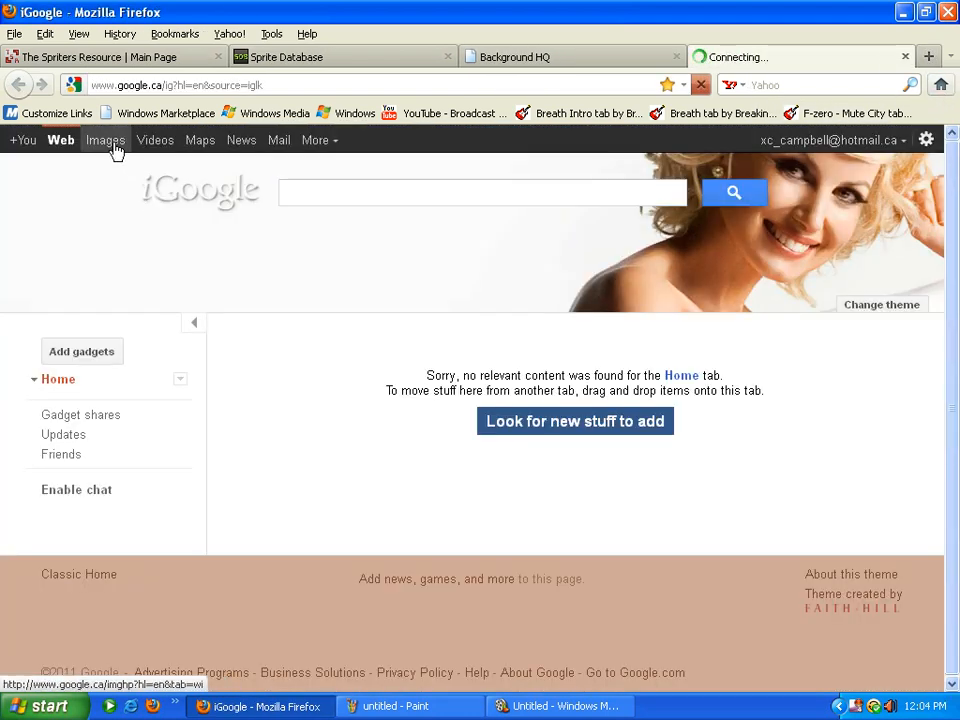
{"action": "left_click", "coordinate": [116, 149]}
{"action": "type", "text": "sprite effects"}
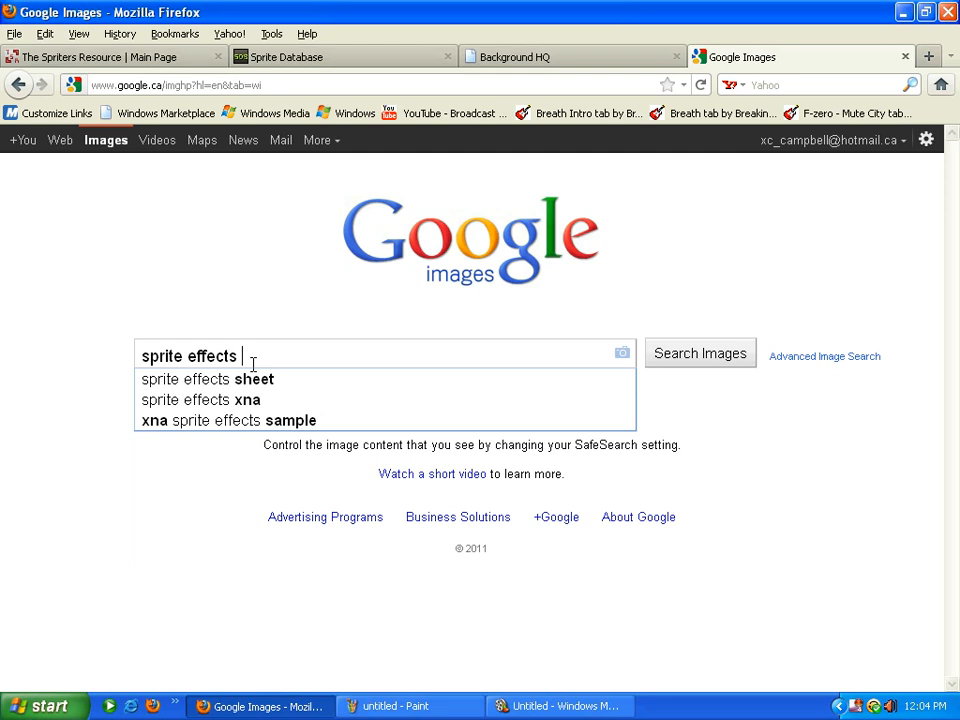
{"action": "left_click", "coordinate": [671, 356]}
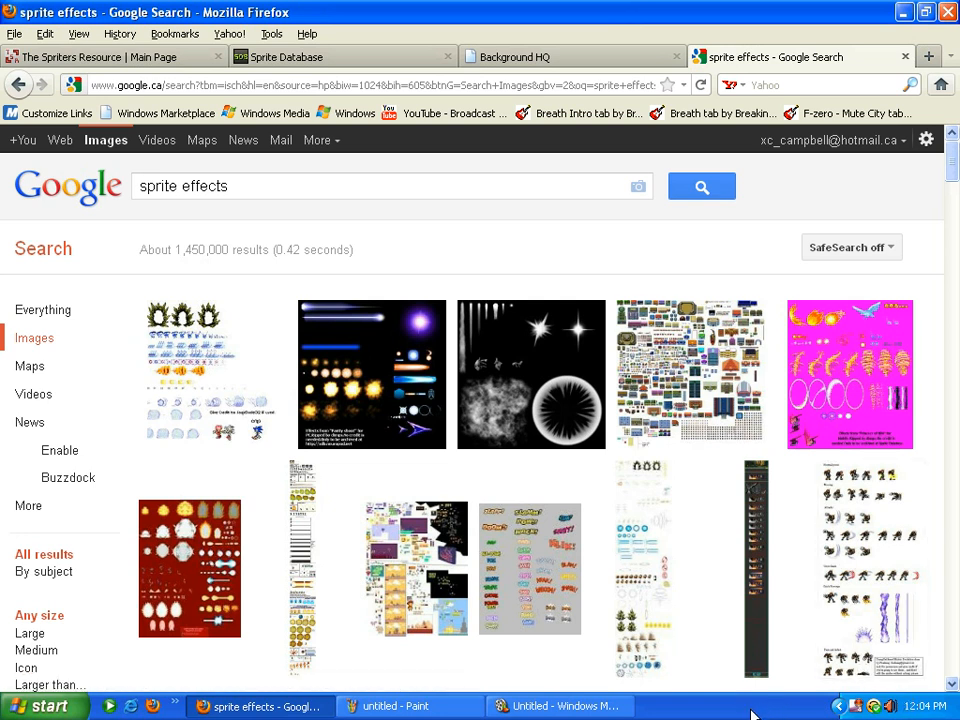
{"action": "right_click", "coordinate": [852, 701]}
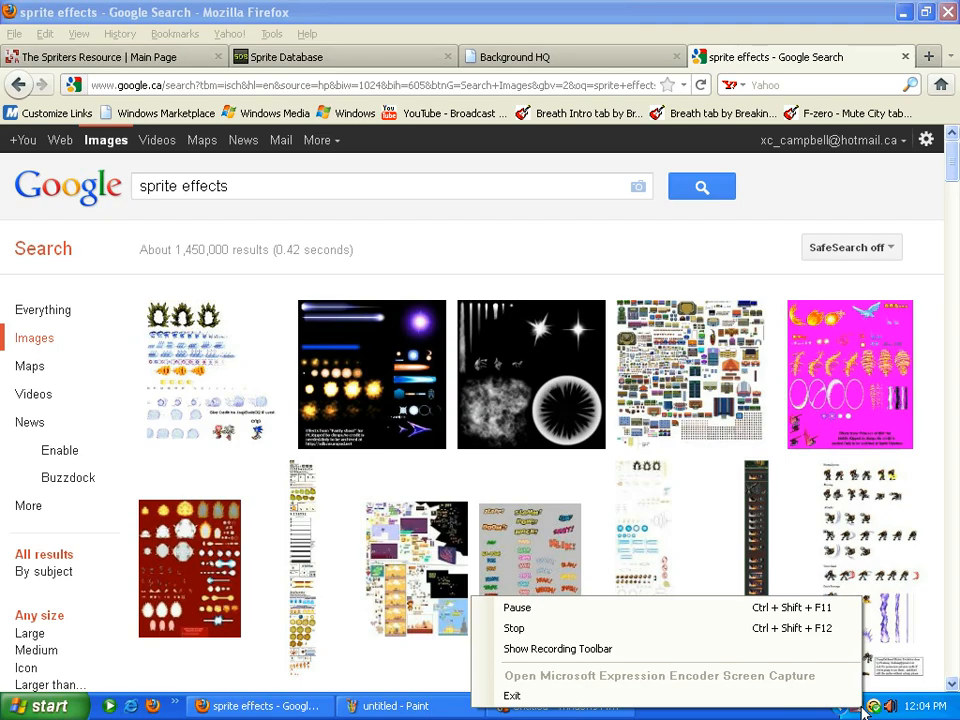
{"action": "left_click", "coordinate": [679, 628]}
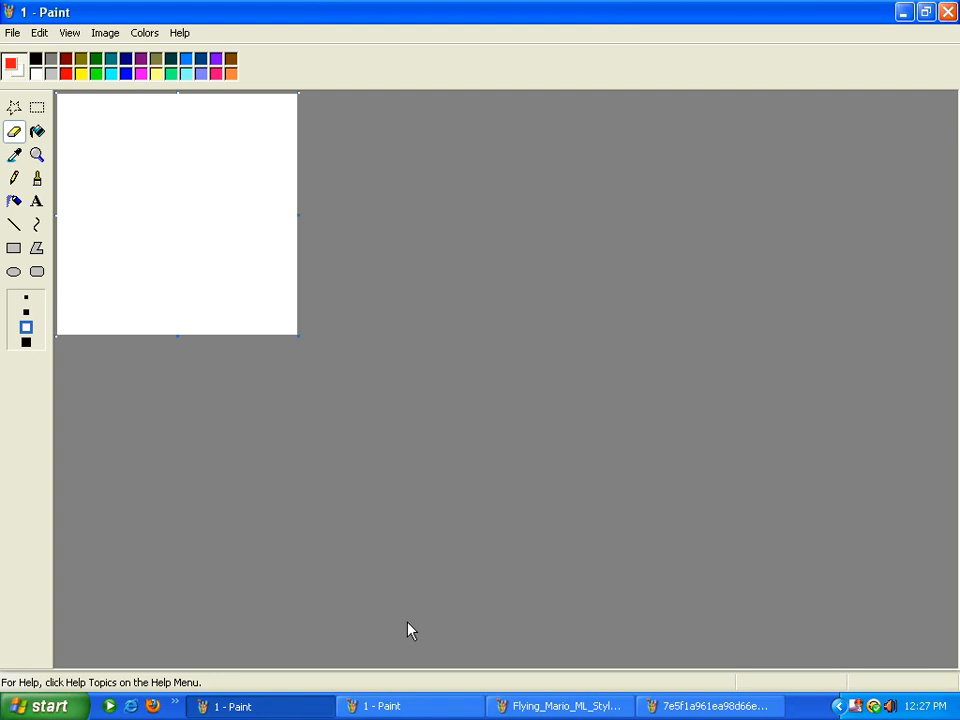
Review the Flying Mario and Luigi sheets, then pick the Select tool for the background image
{"action": "left_click", "coordinate": [437, 703]}
{"action": "left_click", "coordinate": [501, 705]}
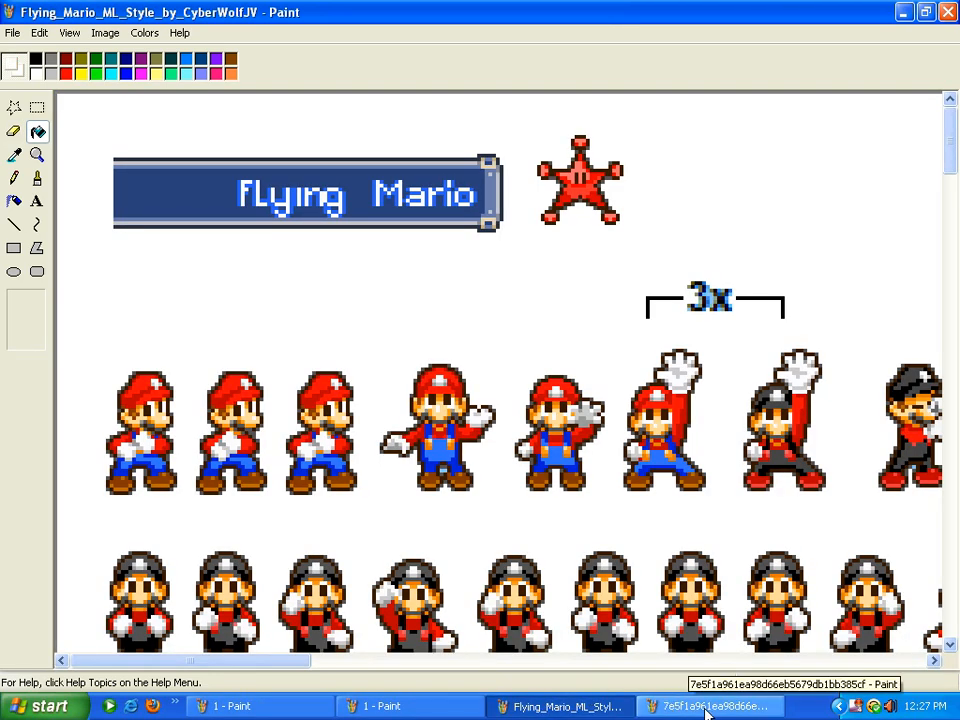
{"action": "left_click", "coordinate": [708, 709]}
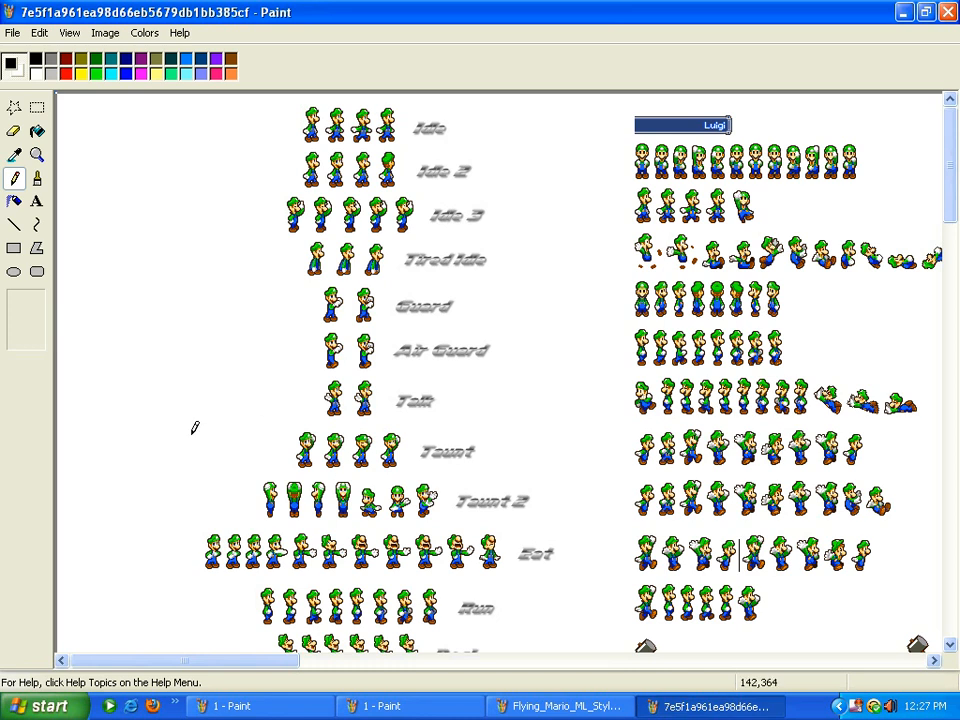
{"action": "left_click", "coordinate": [283, 707]}
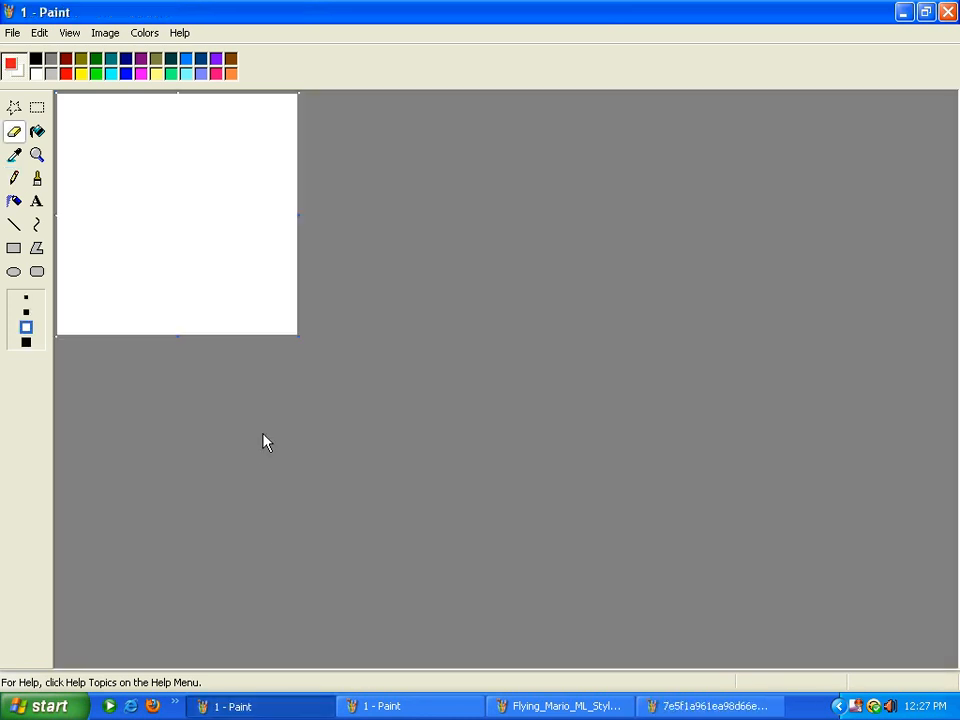
{"action": "left_click", "coordinate": [380, 706]}
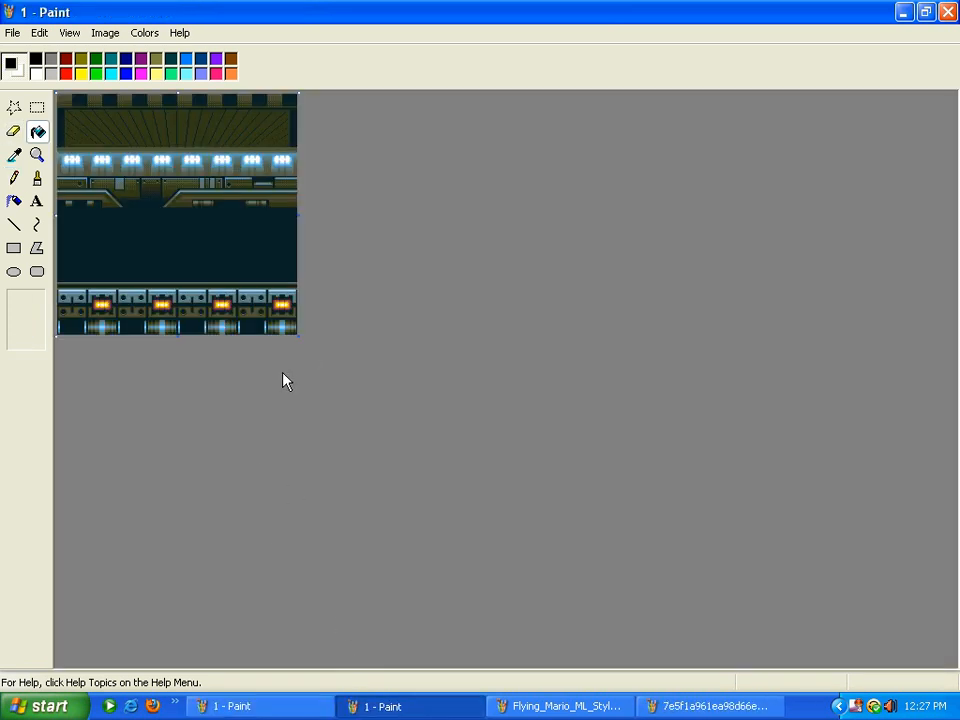
{"action": "left_click", "coordinate": [36, 107]}
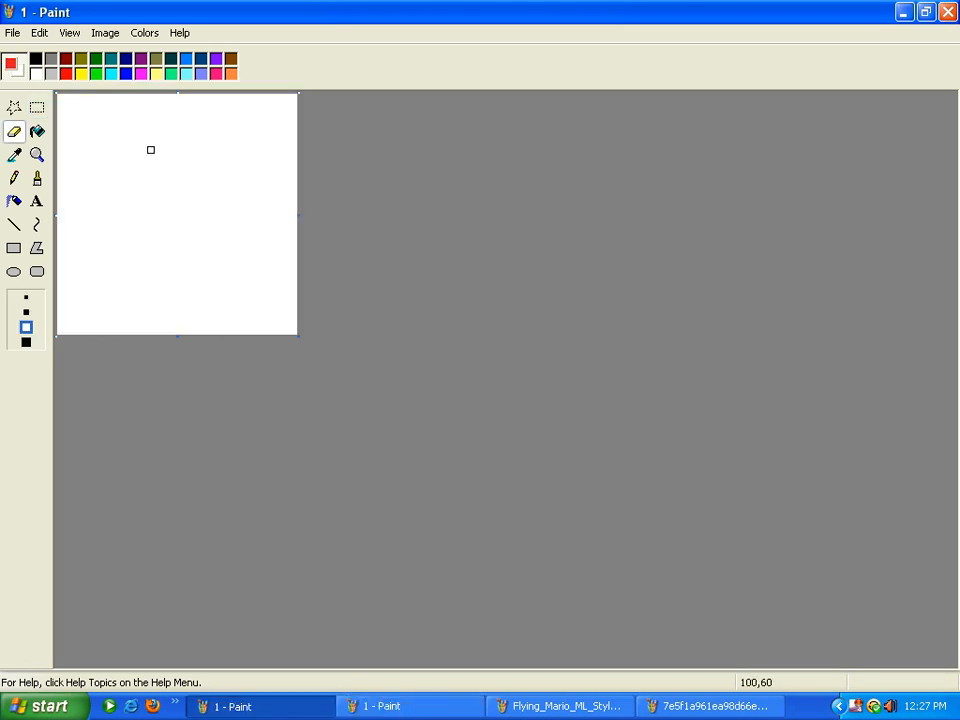
{"action": "left_click", "coordinate": [409, 707]}
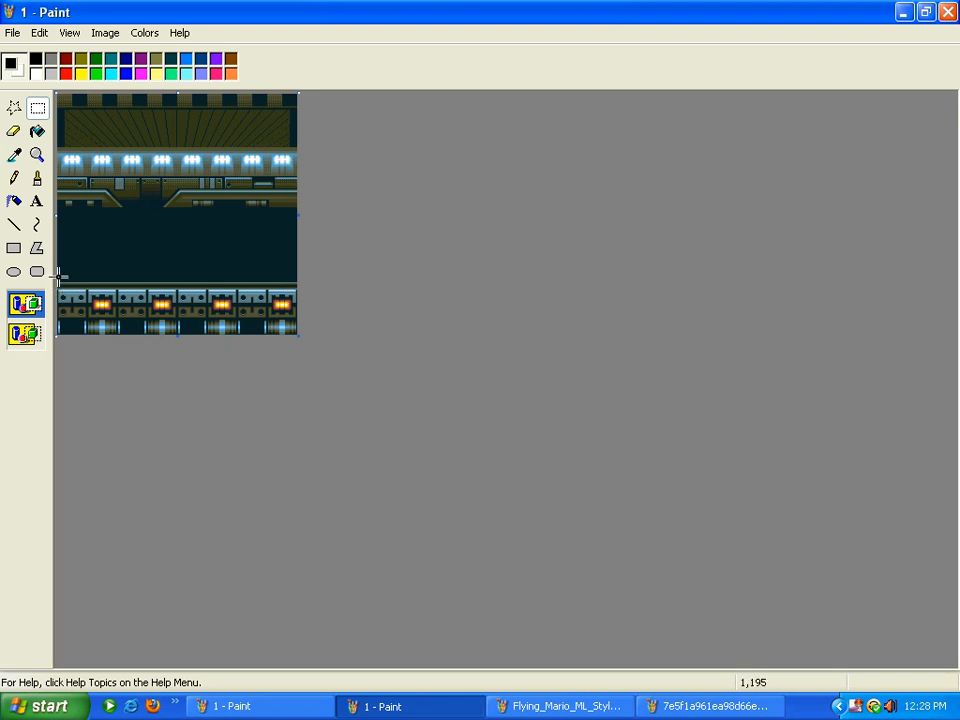
Copy the background's lit floor strip and paste it along the bottom of the blank canvas
{"action": "left_click_drag", "start_coordinate": [57, 279], "coordinate": [300, 350]}
{"action": "right_click", "coordinate": [209, 317]}
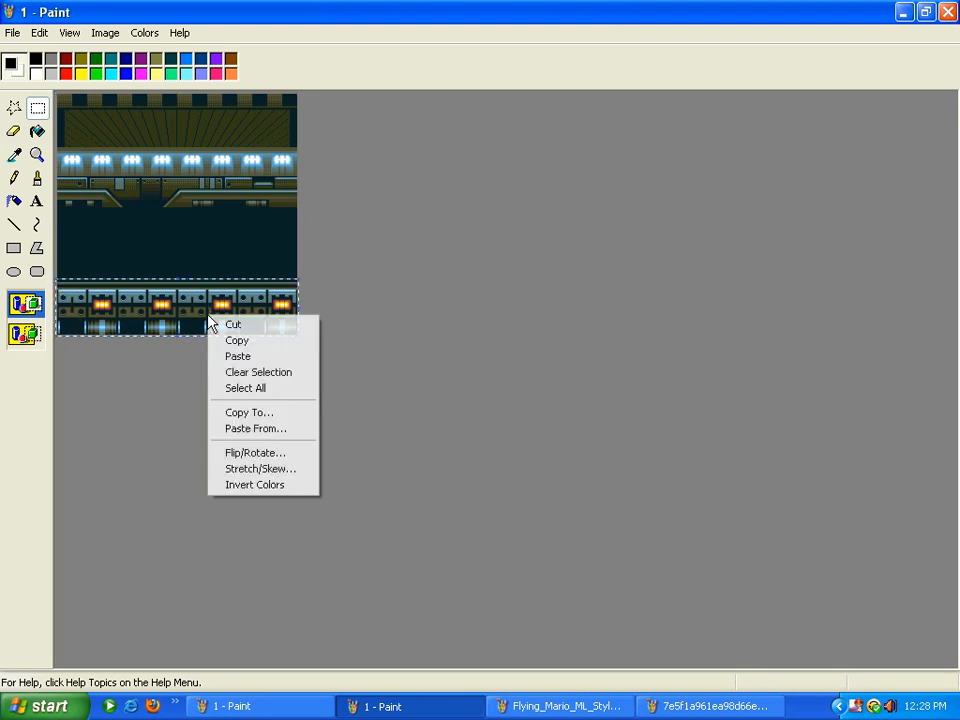
{"action": "left_click", "coordinate": [230, 341]}
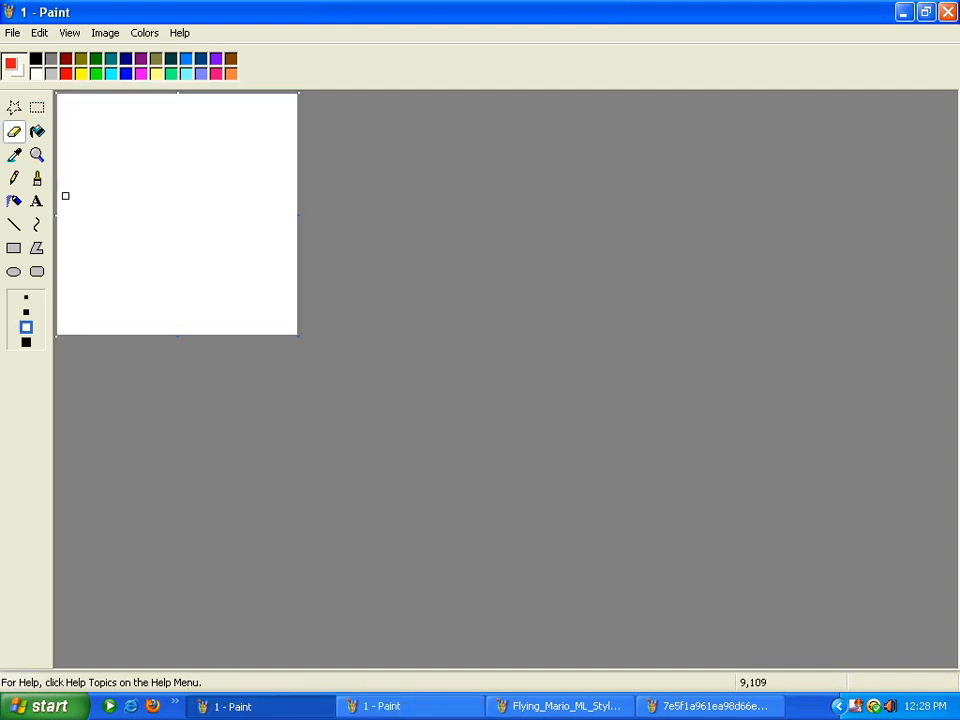
{"action": "left_click", "coordinate": [42, 32]}
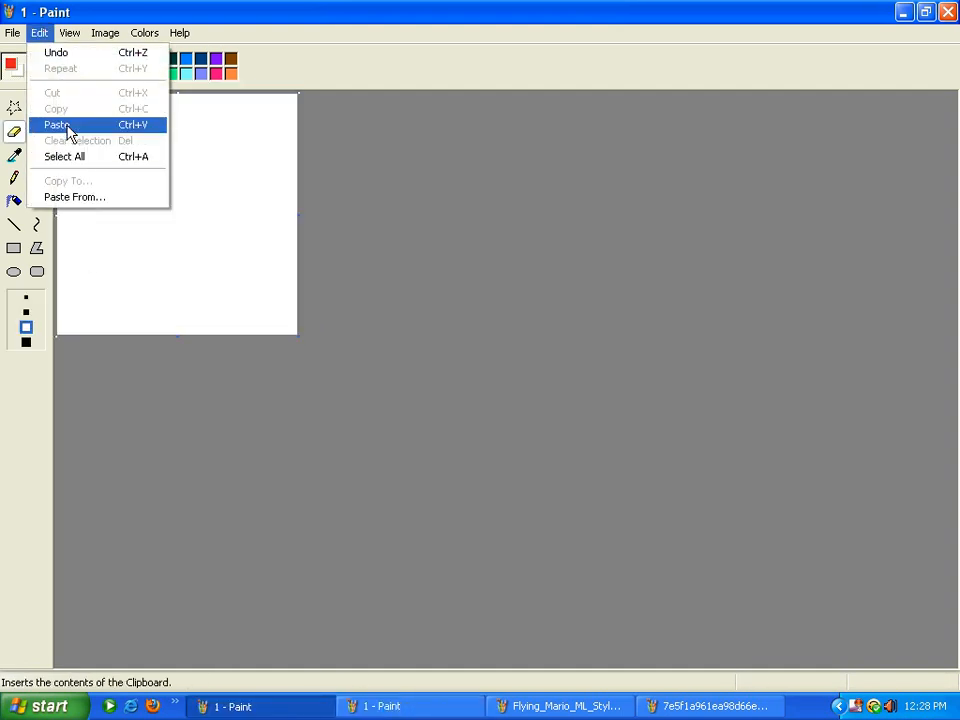
{"action": "left_click", "coordinate": [69, 125]}
{"action": "left_click_drag", "start_coordinate": [146, 133], "coordinate": [147, 318]}
{"action": "left_click", "coordinate": [384, 360]}
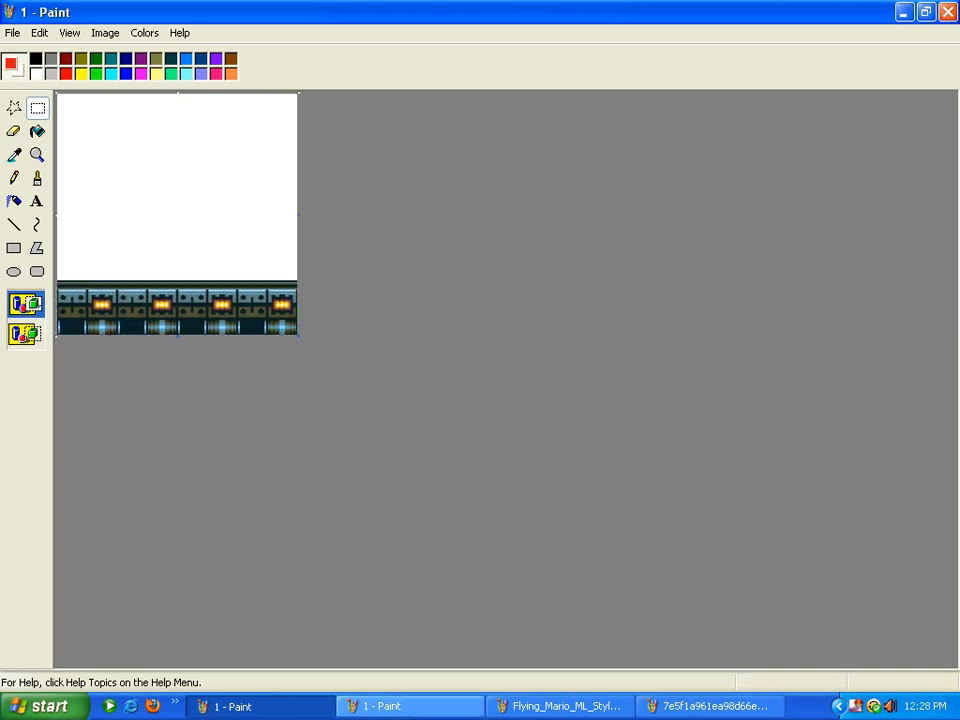
{"action": "left_click", "coordinate": [537, 712]}
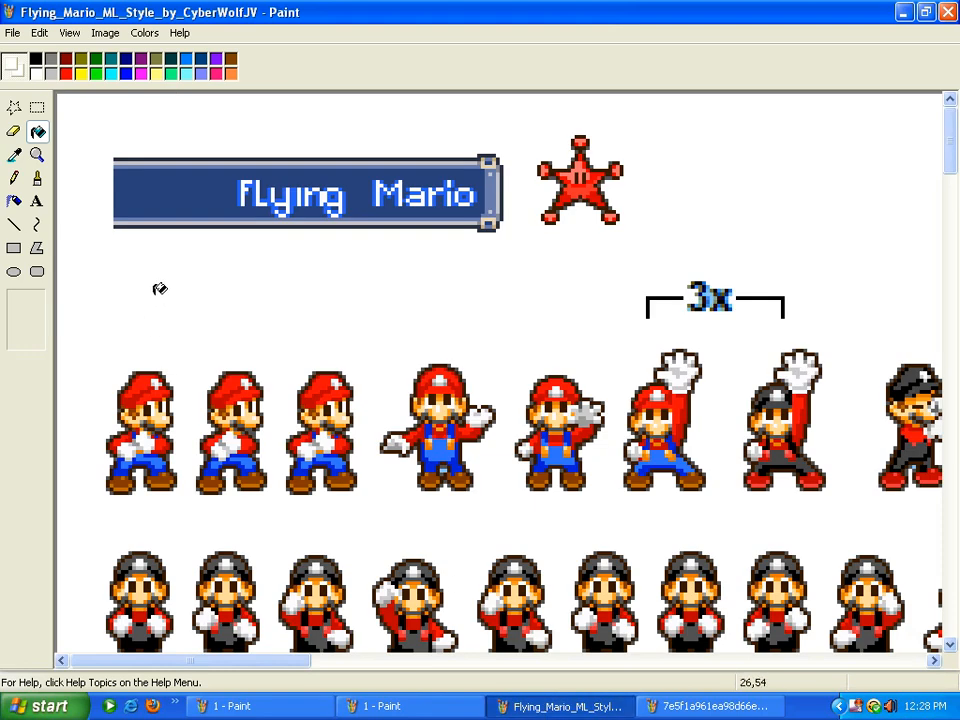
Browse through My Computer to the animtions folder on Removable Disk (E:)
{"action": "left_click", "coordinate": [953, 248]}
{"action": "left_click_drag", "start_coordinate": [958, 250], "coordinate": [954, 146]}
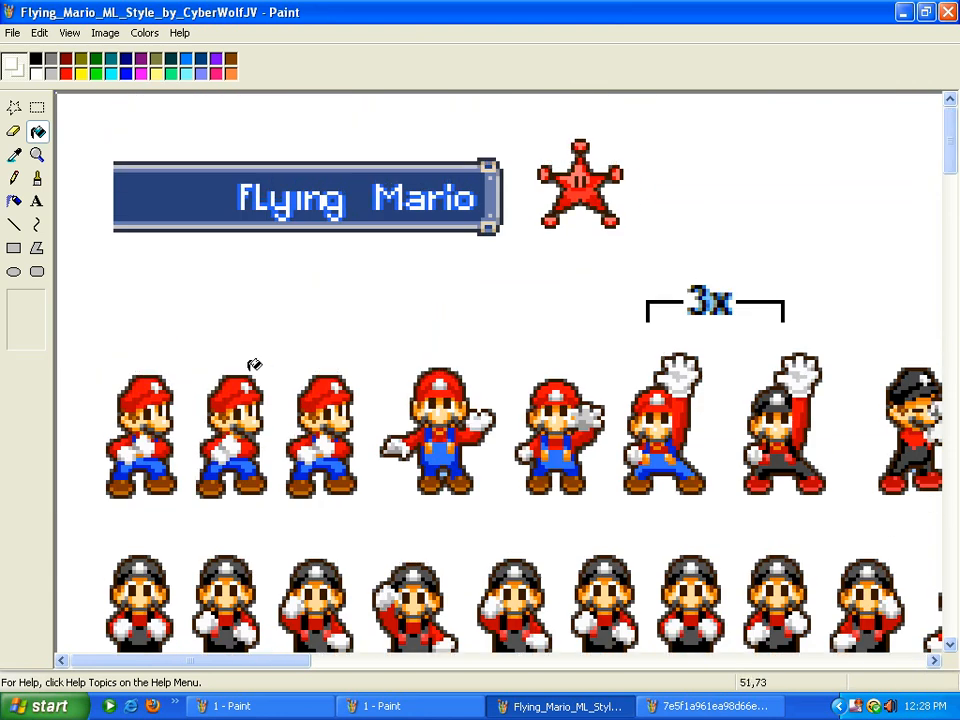
{"action": "left_click", "coordinate": [42, 706]}
{"action": "left_click", "coordinate": [223, 256]}
{"action": "double_click", "coordinate": [489, 349]}
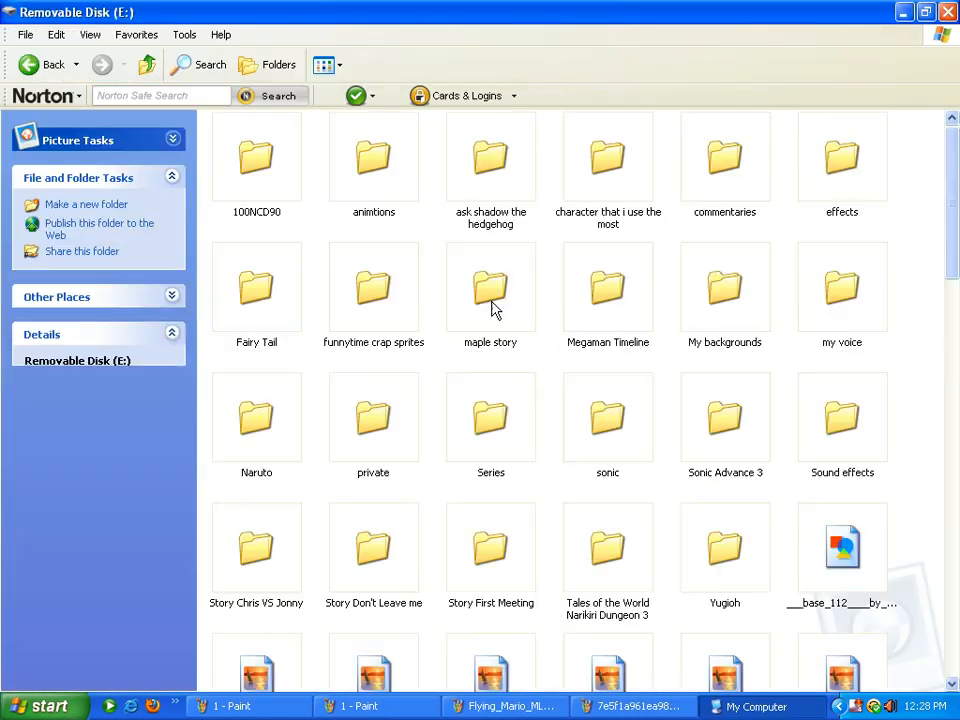
{"action": "double_click", "coordinate": [373, 157]}
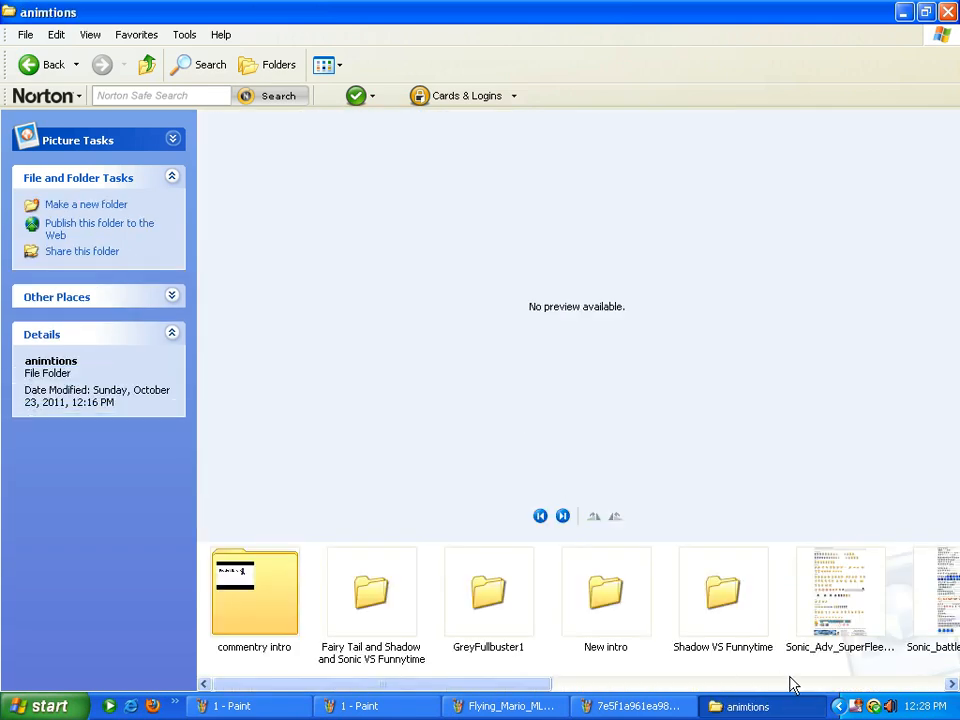
Open mario_sprites_and_advertising_by_gotenson21 from the Mario can fly folder in Paint for editing
{"action": "left_click_drag", "start_coordinate": [503, 686], "coordinate": [857, 700]}
{"action": "left_click", "coordinate": [728, 612]}
{"action": "double_click", "coordinate": [728, 612]}
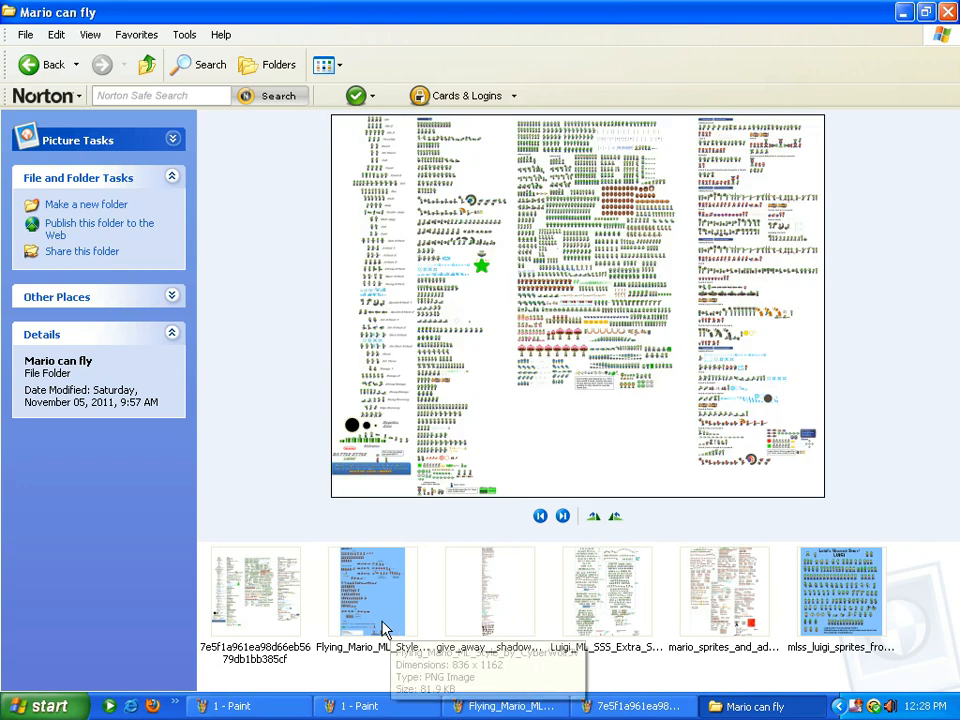
{"action": "right_click", "coordinate": [738, 608]}
{"action": "left_click", "coordinate": [781, 290]}
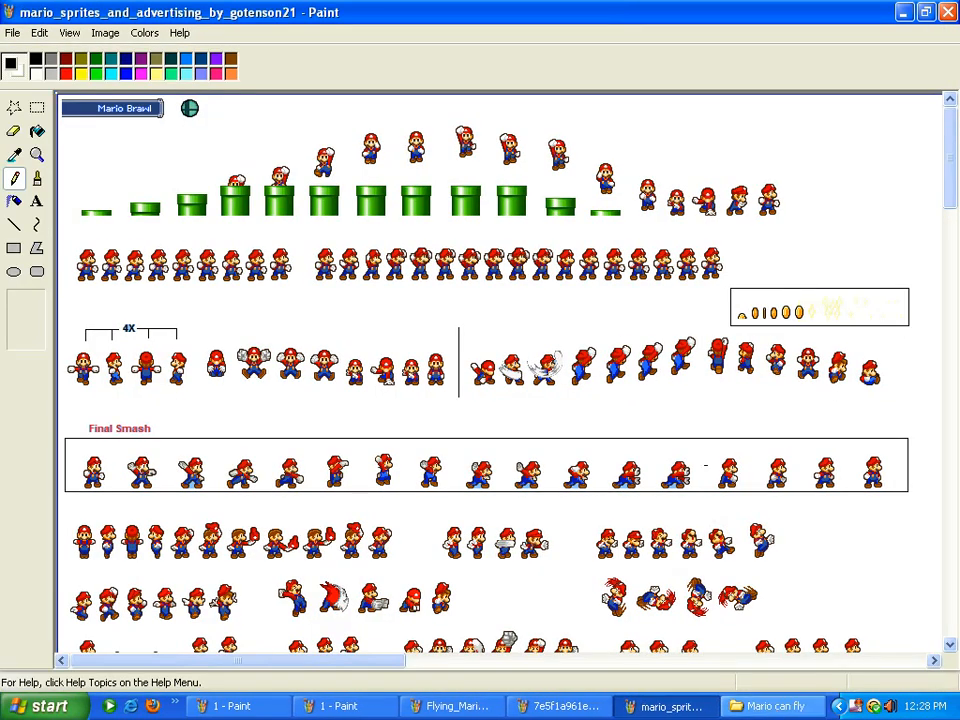
Close the Mario can fly folder window and scroll through the Mario sprite sheet
{"action": "left_click", "coordinate": [777, 707]}
{"action": "left_click", "coordinate": [947, 12]}
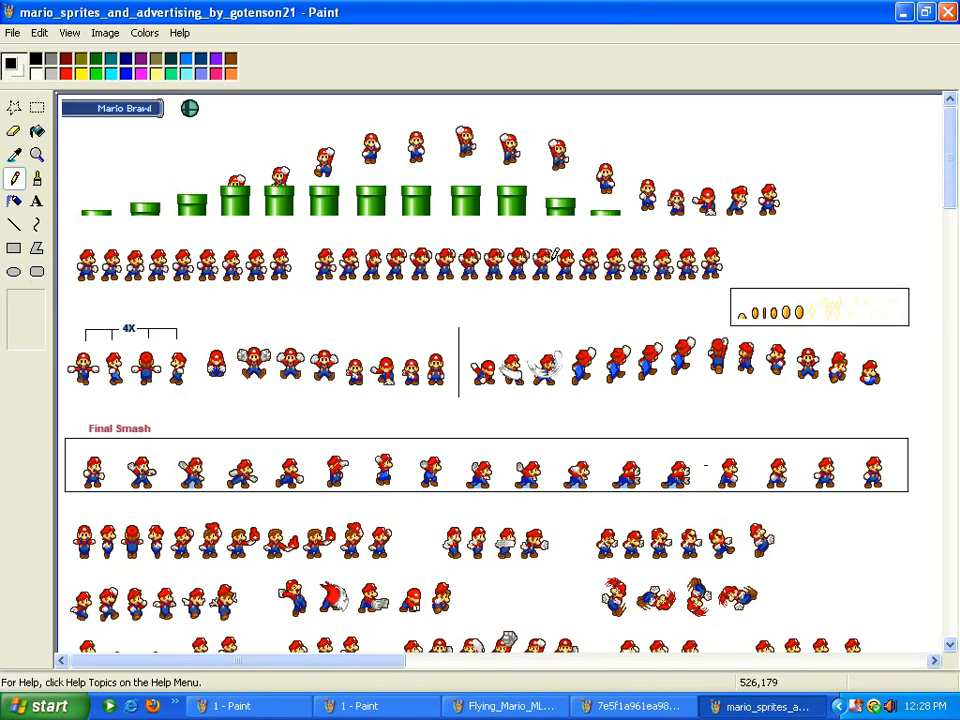
{"action": "left_click_drag", "start_coordinate": [955, 162], "coordinate": [955, 550]}
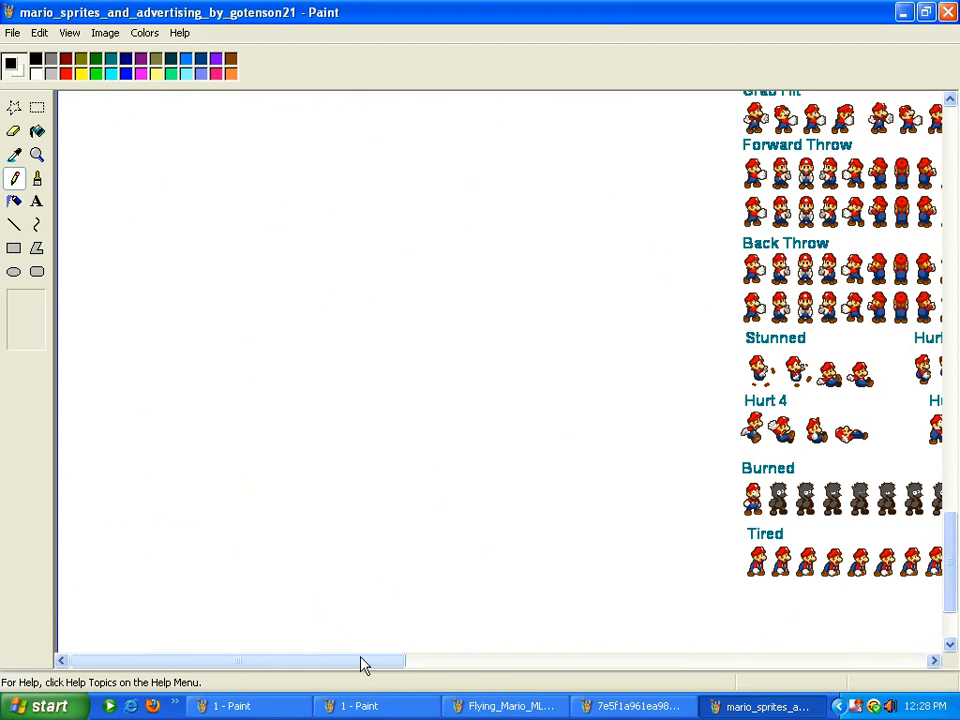
{"action": "left_click_drag", "start_coordinate": [364, 666], "coordinate": [557, 665]}
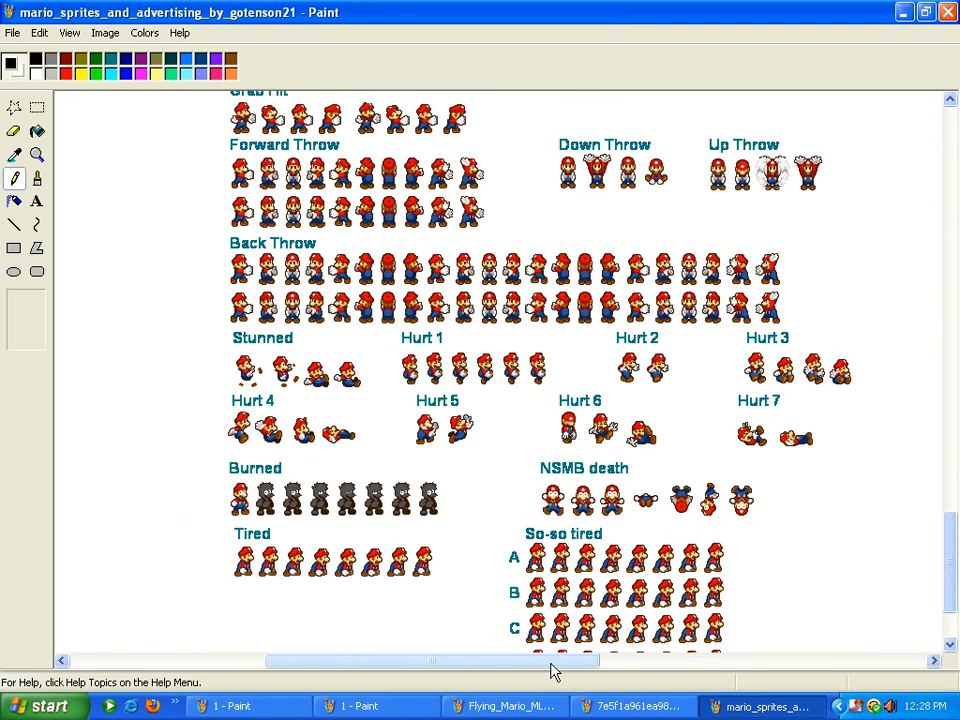
{"action": "left_click_drag", "start_coordinate": [955, 574], "coordinate": [957, 408]}
{"action": "left_click_drag", "start_coordinate": [957, 388], "coordinate": [957, 150]}
Zoom into the Idle A and Idle B rows and copy the first Idle A Mario
{"action": "left_click", "coordinate": [36, 154]}
{"action": "left_click", "coordinate": [568, 212]}
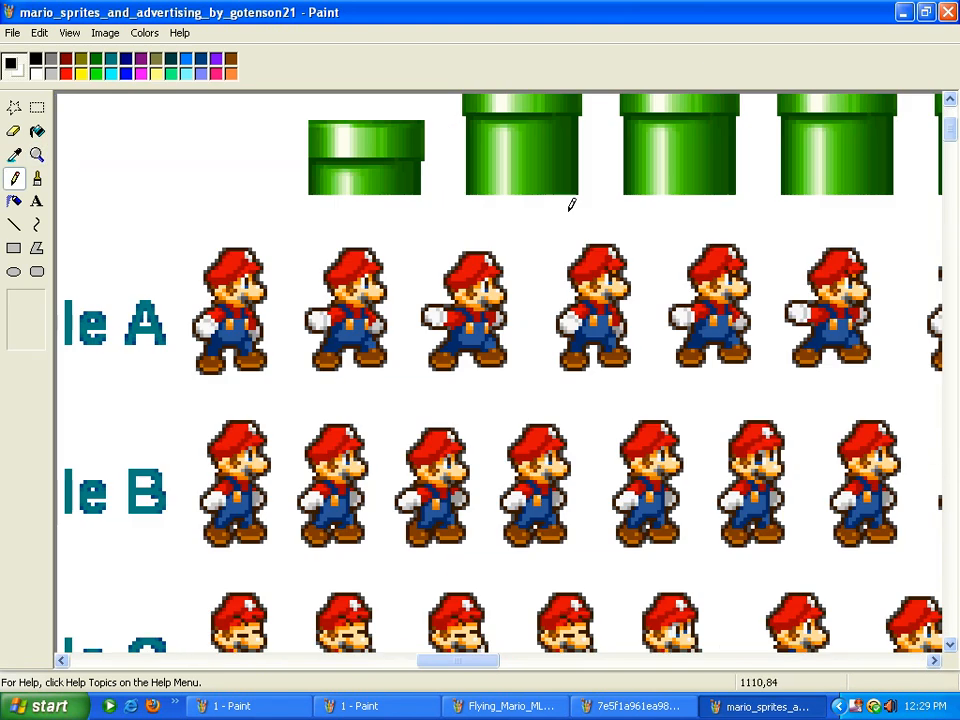
{"action": "left_click", "coordinate": [37, 108]}
{"action": "left_click_drag", "start_coordinate": [179, 245], "coordinate": [284, 382]}
{"action": "right_click", "coordinate": [259, 312]}
{"action": "left_click", "coordinate": [276, 334]}
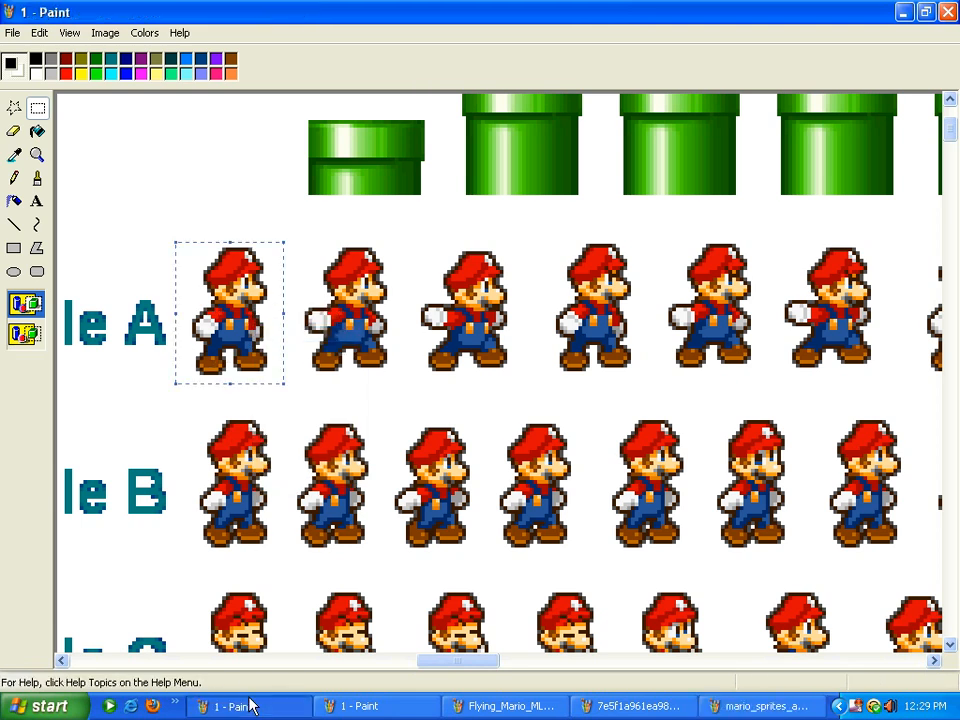
Paste Mario into canvas '1' and stand him on the floor at the left
{"action": "left_click", "coordinate": [250, 705]}
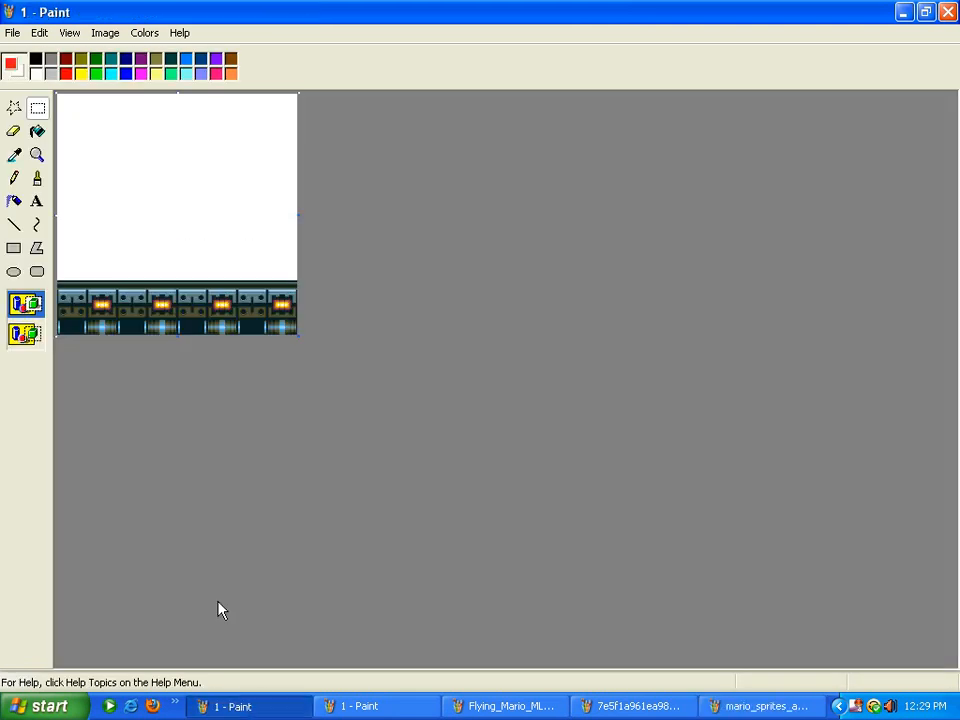
{"action": "left_click", "coordinate": [39, 32]}
{"action": "left_click", "coordinate": [68, 126]}
{"action": "left_click_drag", "start_coordinate": [88, 108], "coordinate": [85, 262]}
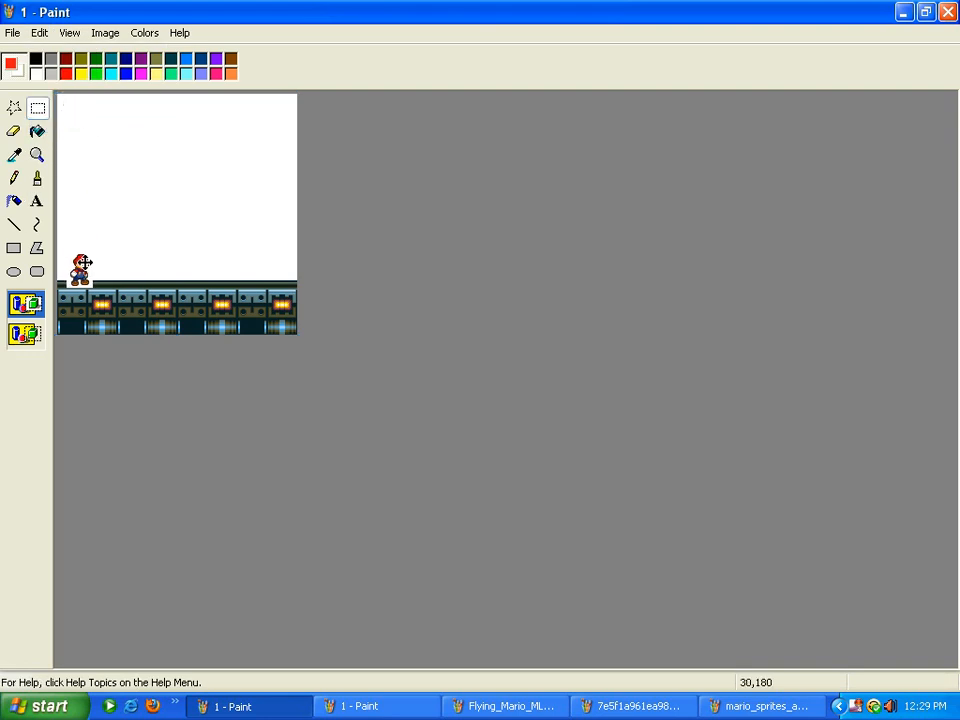
Zoom into the Luigi sheet's Idle rows and copy the first Idle Luigi
{"action": "left_click", "coordinate": [395, 707]}
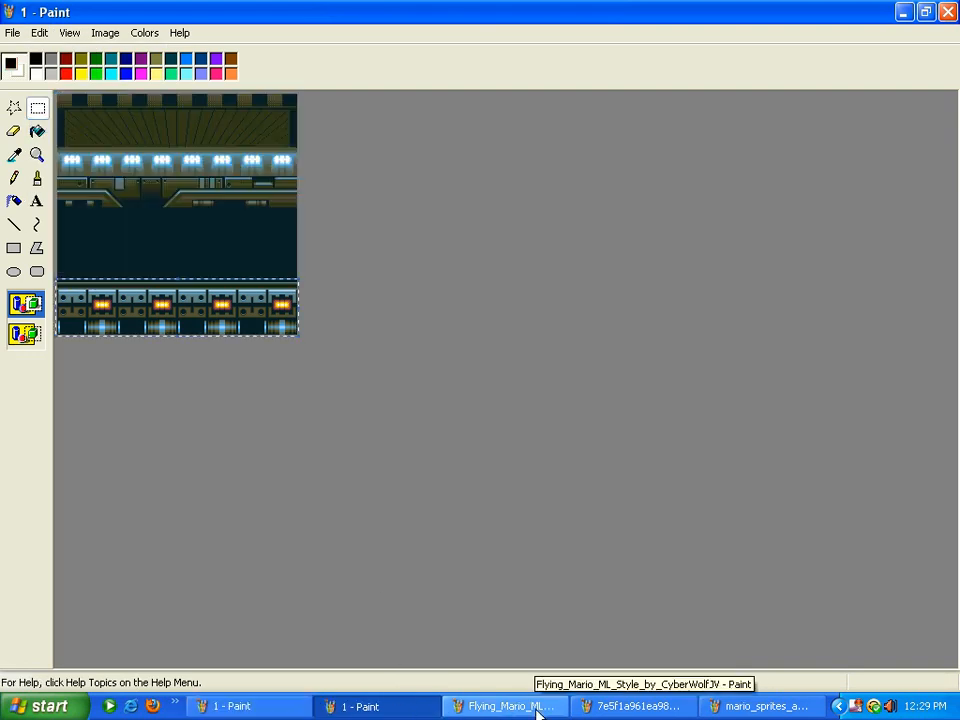
{"action": "left_click", "coordinate": [520, 706]}
{"action": "left_click", "coordinate": [635, 706]}
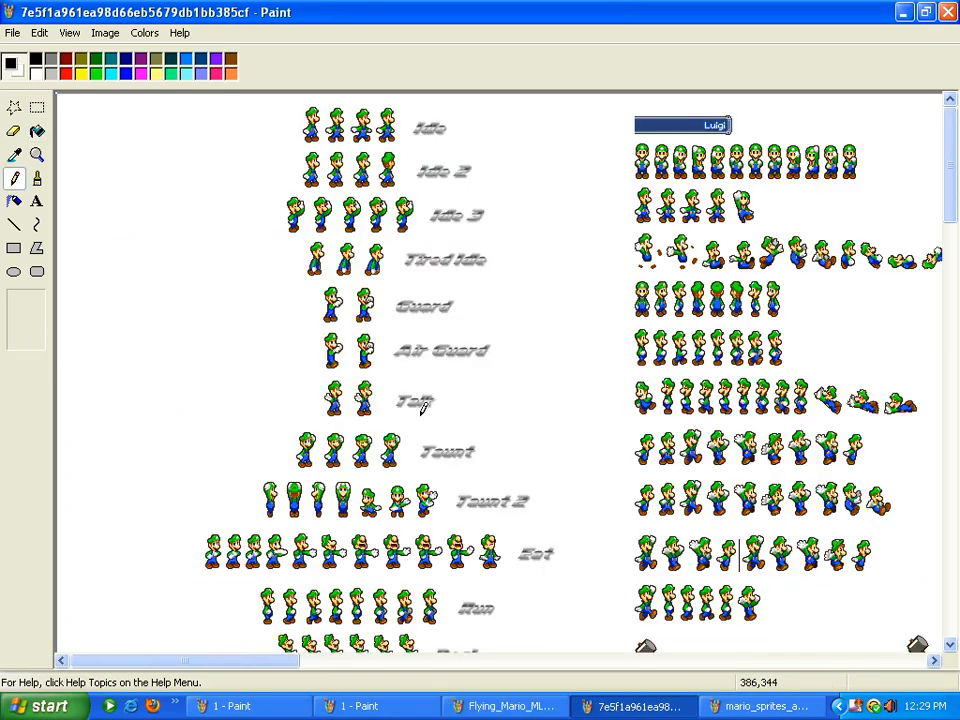
{"action": "left_click", "coordinate": [36, 155]}
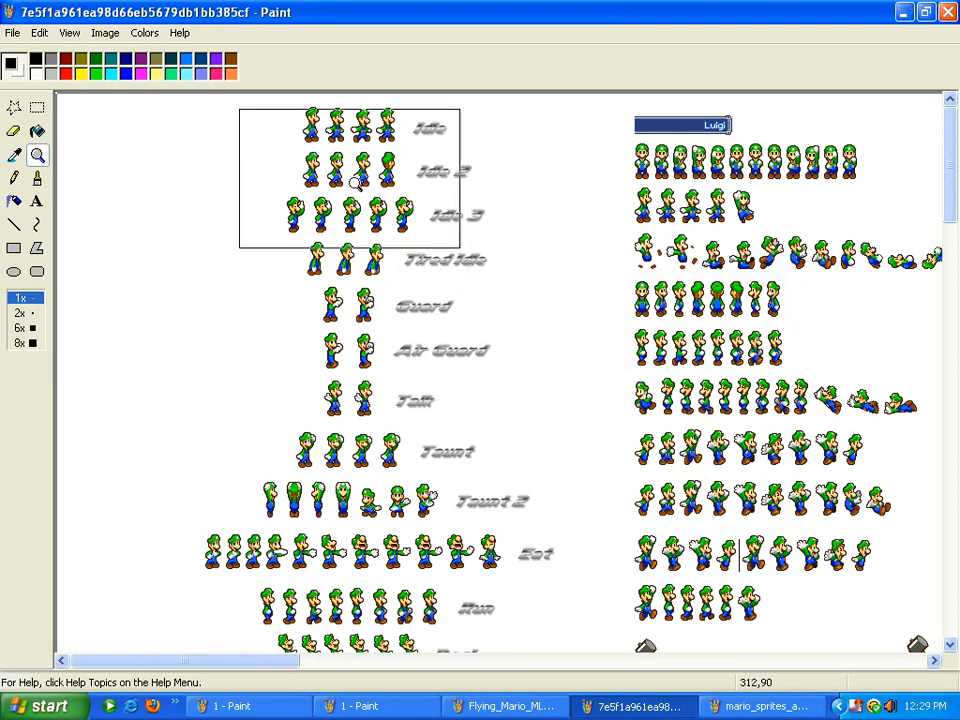
{"action": "left_click", "coordinate": [323, 203]}
{"action": "left_click", "coordinate": [37, 108]}
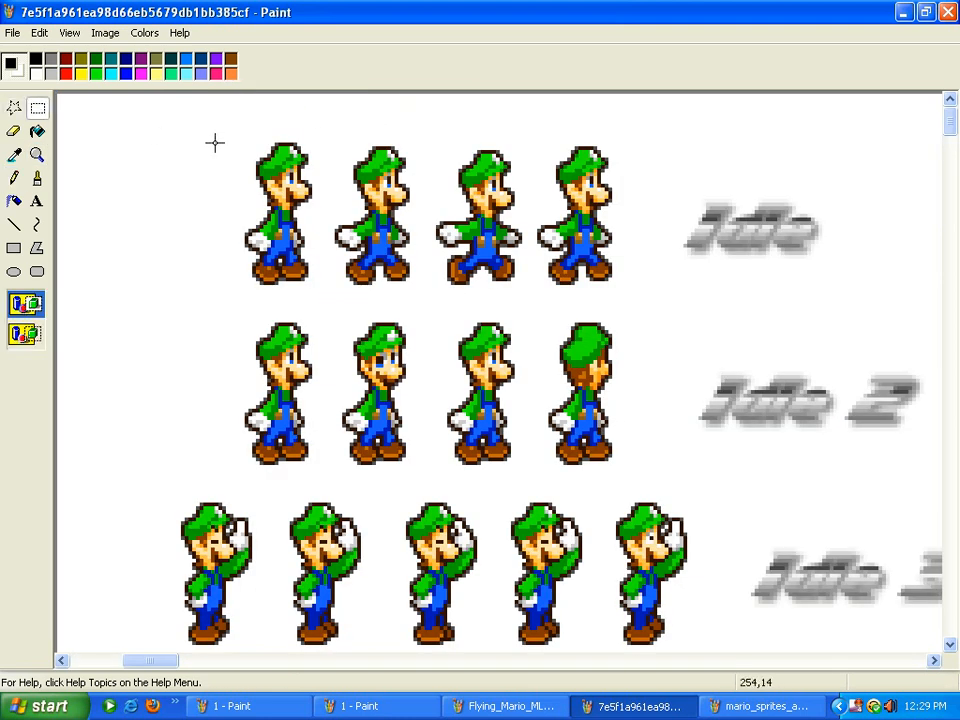
{"action": "left_click_drag", "start_coordinate": [213, 137], "coordinate": [324, 297]}
{"action": "right_click", "coordinate": [296, 216]}
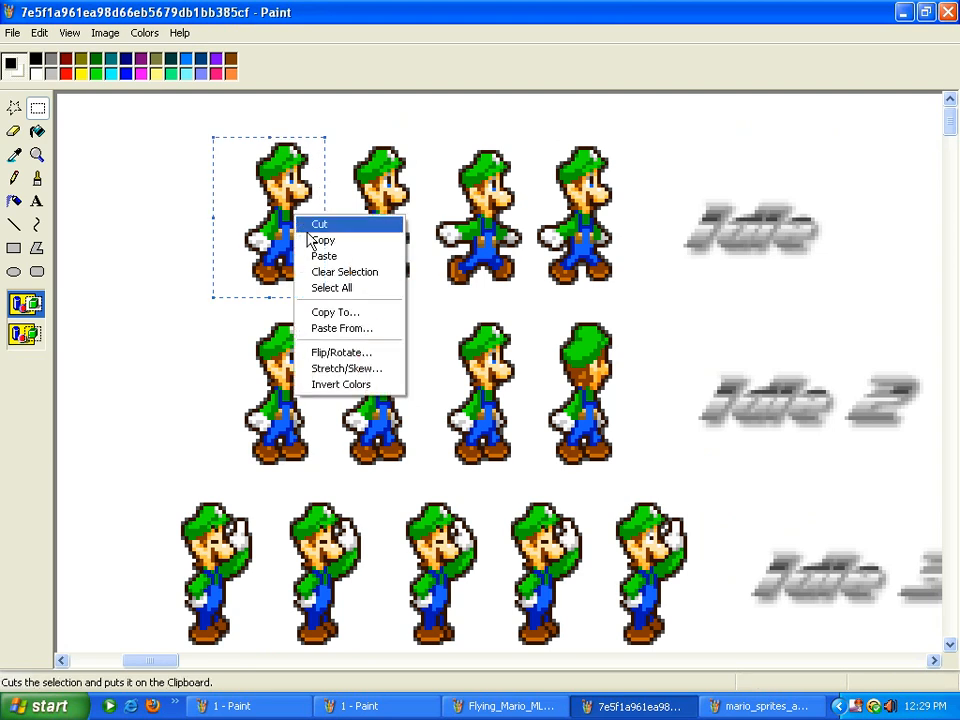
{"action": "left_click", "coordinate": [322, 240]}
{"action": "left_click", "coordinate": [232, 706]}
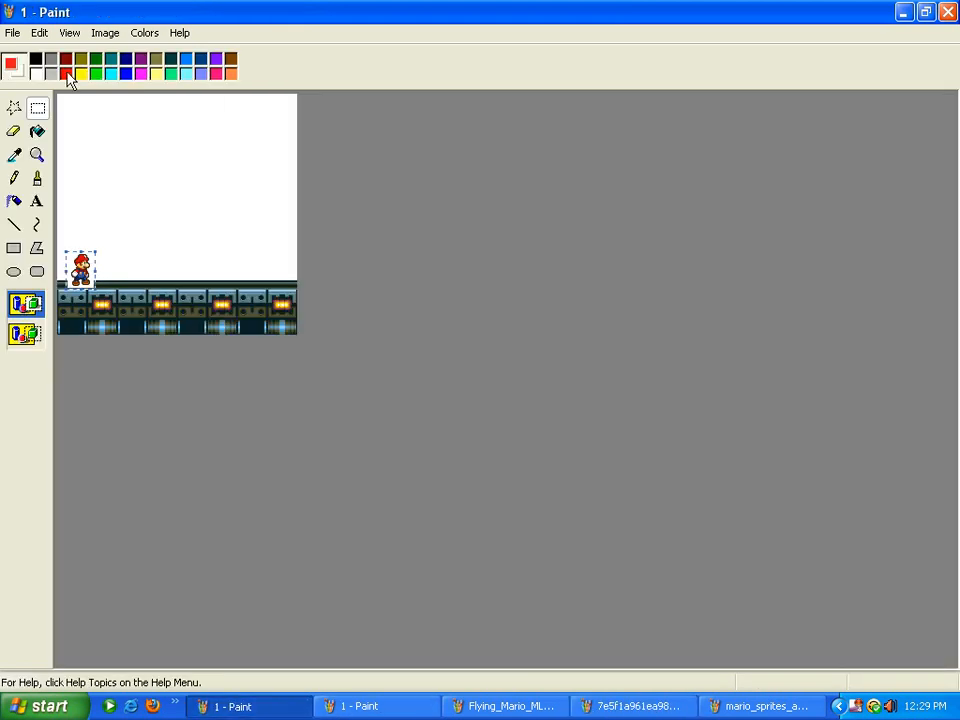
Paste Luigi onto the floor, flip him horizontally to face Mario, and nudge him left
{"action": "left_click", "coordinate": [40, 33]}
{"action": "left_click", "coordinate": [62, 122]}
{"action": "left_click_drag", "start_coordinate": [75, 110], "coordinate": [176, 274]}
{"action": "left_click", "coordinate": [105, 33]}
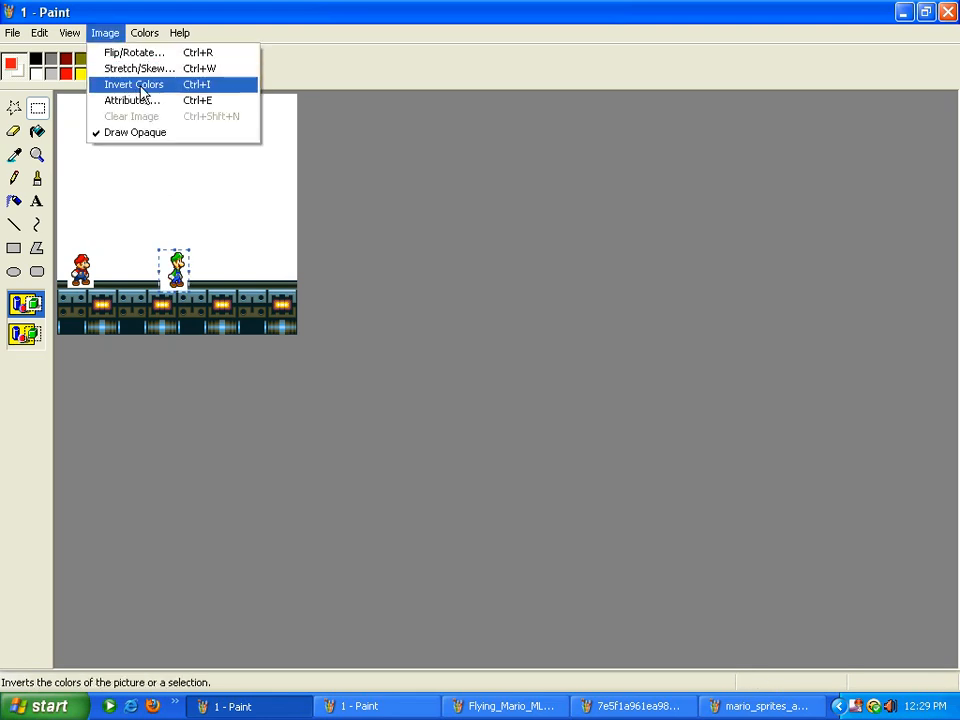
{"action": "left_click", "coordinate": [144, 58]}
{"action": "left_click", "coordinate": [293, 112]}
{"action": "left_click_drag", "start_coordinate": [170, 270], "coordinate": [155, 268]}
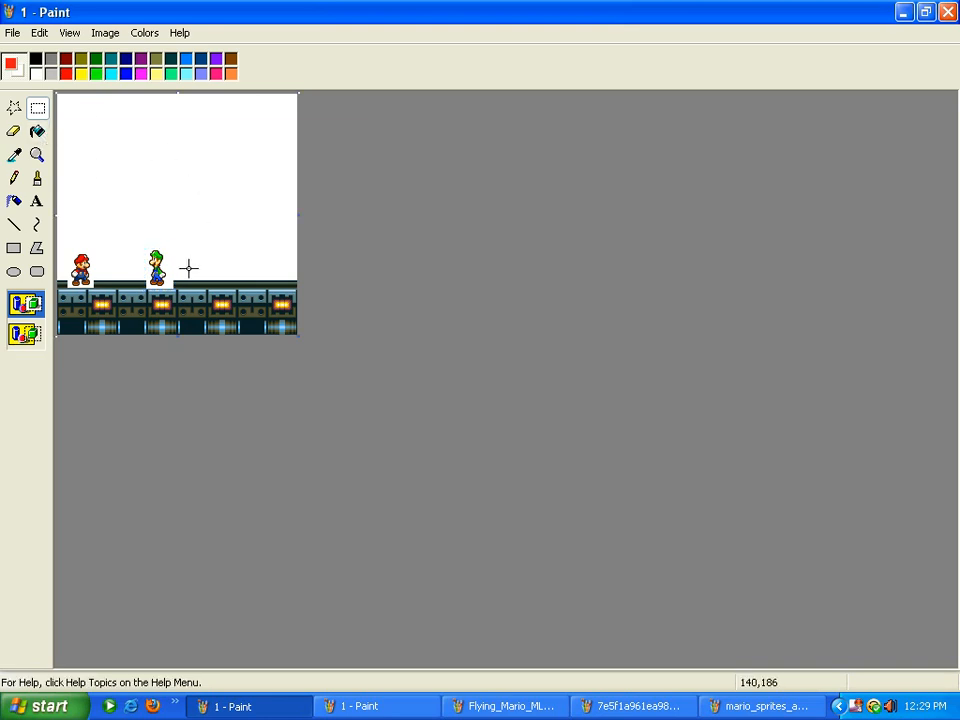
Cut away the floor strip to the right of Luigi
{"action": "left_click_drag", "start_coordinate": [170, 270], "coordinate": [349, 358]}
{"action": "right_click", "coordinate": [241, 305]}
{"action": "left_click", "coordinate": [260, 313]}
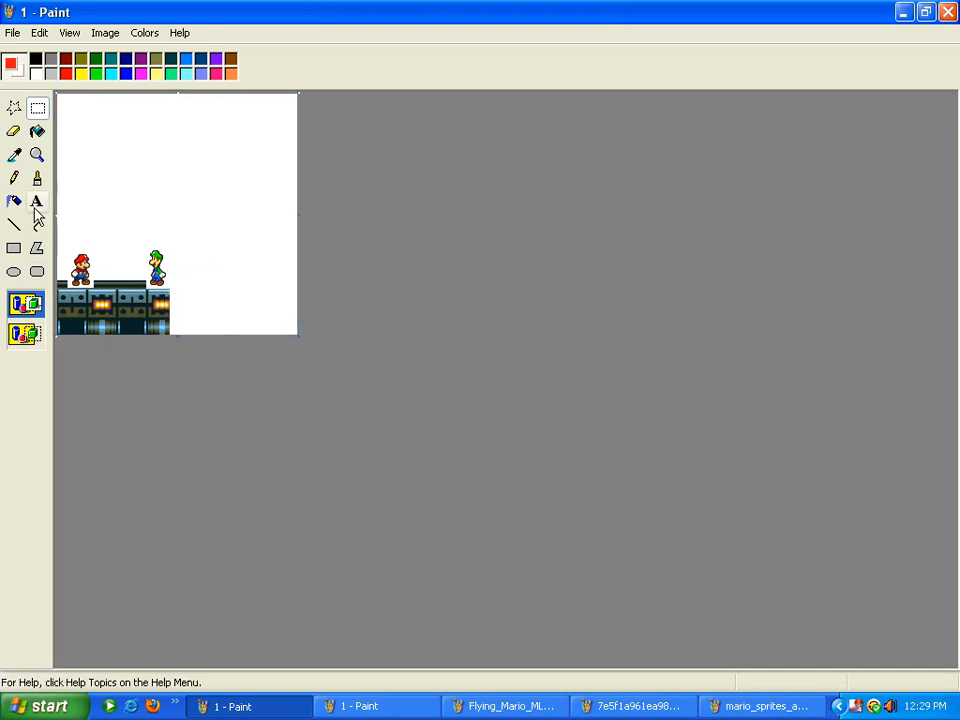
{"action": "left_click", "coordinate": [37, 155]}
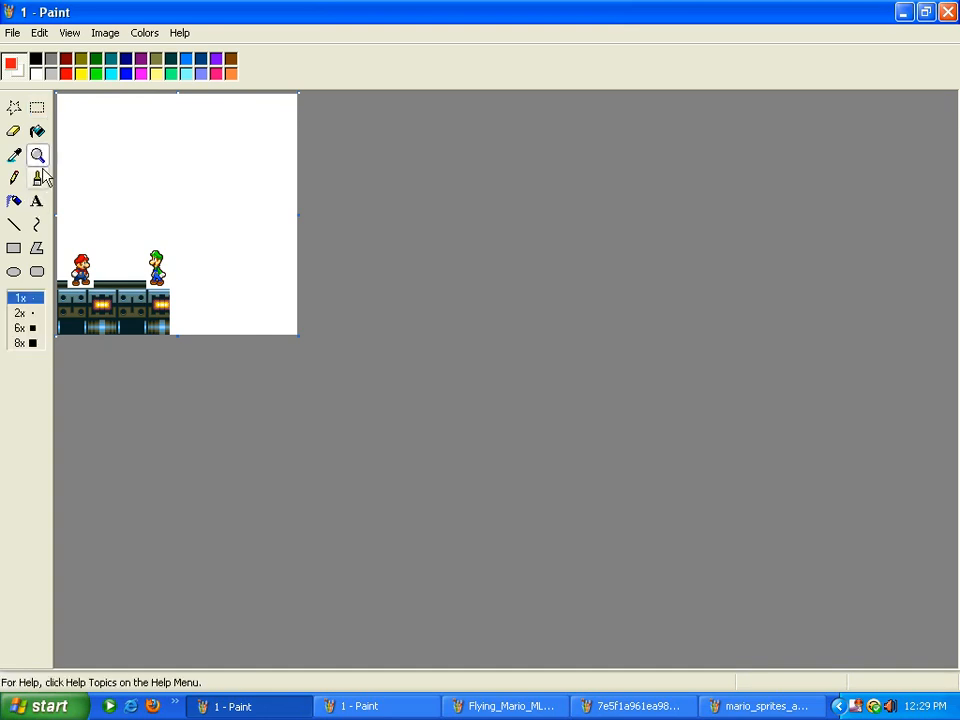
Zoom in and erase the floor between, right of, and beside Mario and Luigi
{"action": "left_click", "coordinate": [72, 296]}
{"action": "scroll", "coordinate": [69, 302], "scroll_direction": "down", "scroll_amount": 1}
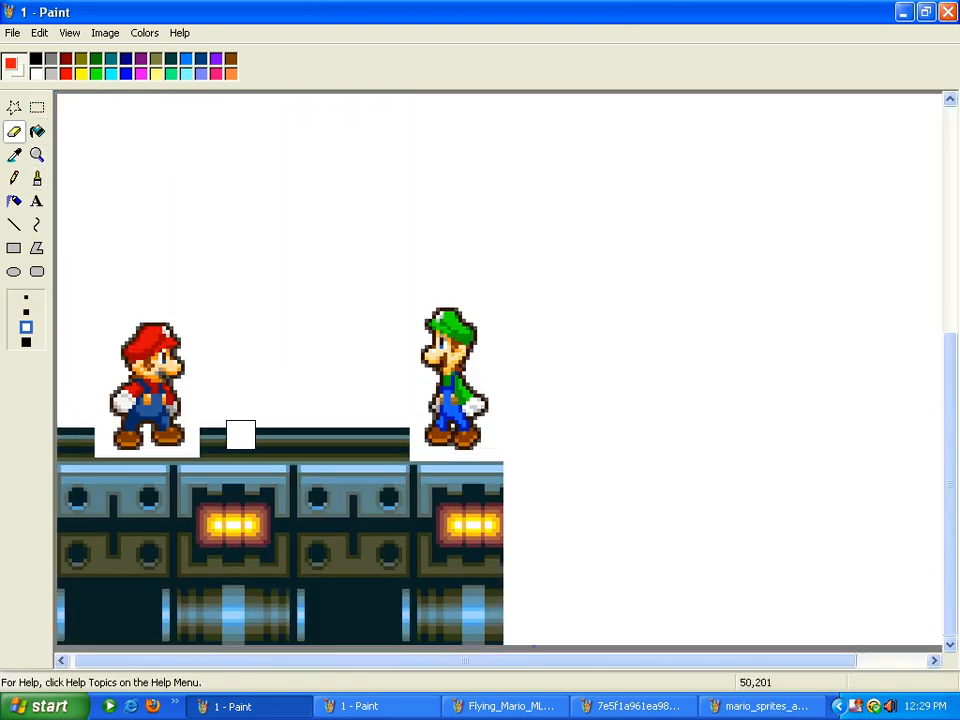
{"action": "mouse_move", "coordinate": [210, 452]}
{"action": "left_mouse_down"}
{"action": "mouse_move", "coordinate": [226, 528]}
{"action": "mouse_move", "coordinate": [226, 438]}
{"action": "mouse_move", "coordinate": [256, 434]}
{"action": "mouse_move", "coordinate": [222, 629]}
{"action": "mouse_move", "coordinate": [237, 465]}
{"action": "mouse_move", "coordinate": [260, 569]}
{"action": "mouse_move", "coordinate": [255, 635]}
{"action": "mouse_move", "coordinate": [282, 409]}
{"action": "mouse_move", "coordinate": [308, 580]}
{"action": "mouse_move", "coordinate": [287, 656]}
{"action": "mouse_move", "coordinate": [334, 423]}
{"action": "left_mouse_up"}
{"action": "mouse_move", "coordinate": [396, 439]}
{"action": "left_mouse_down"}
{"action": "mouse_move", "coordinate": [376, 664]}
{"action": "mouse_move", "coordinate": [348, 692]}
{"action": "mouse_move", "coordinate": [368, 435]}
{"action": "mouse_move", "coordinate": [349, 469]}
{"action": "mouse_move", "coordinate": [346, 547]}
{"action": "mouse_move", "coordinate": [320, 649]}
{"action": "mouse_move", "coordinate": [308, 622]}
{"action": "mouse_move", "coordinate": [334, 472]}
{"action": "mouse_move", "coordinate": [461, 475]}
{"action": "mouse_move", "coordinate": [503, 491]}
{"action": "mouse_move", "coordinate": [495, 476]}
{"action": "mouse_move", "coordinate": [461, 480]}
{"action": "mouse_move", "coordinate": [431, 531]}
{"action": "mouse_move", "coordinate": [406, 652]}
{"action": "mouse_move", "coordinate": [424, 469]}
{"action": "mouse_move", "coordinate": [390, 603]}
{"action": "mouse_move", "coordinate": [434, 653]}
{"action": "mouse_move", "coordinate": [488, 657]}
{"action": "mouse_move", "coordinate": [383, 629]}
{"action": "mouse_move", "coordinate": [522, 632]}
{"action": "mouse_move", "coordinate": [484, 632]}
{"action": "mouse_move", "coordinate": [440, 599]}
{"action": "mouse_move", "coordinate": [552, 585]}
{"action": "mouse_move", "coordinate": [470, 573]}
{"action": "mouse_move", "coordinate": [485, 551]}
{"action": "mouse_move", "coordinate": [443, 551]}
{"action": "mouse_move", "coordinate": [470, 520]}
{"action": "mouse_move", "coordinate": [500, 510]}
{"action": "mouse_move", "coordinate": [488, 499]}
{"action": "mouse_move", "coordinate": [449, 579]}
{"action": "mouse_move", "coordinate": [282, 619]}
{"action": "mouse_move", "coordinate": [143, 634]}
{"action": "mouse_move", "coordinate": [230, 630]}
{"action": "mouse_move", "coordinate": [75, 640]}
{"action": "mouse_move", "coordinate": [61, 626]}
{"action": "mouse_move", "coordinate": [158, 610]}
{"action": "mouse_move", "coordinate": [143, 626]}
{"action": "mouse_move", "coordinate": [65, 640]}
{"action": "mouse_move", "coordinate": [52, 605]}
{"action": "mouse_move", "coordinate": [211, 577]}
{"action": "mouse_move", "coordinate": [3, 553]}
{"action": "mouse_move", "coordinate": [143, 531]}
{"action": "mouse_move", "coordinate": [143, 540]}
{"action": "mouse_move", "coordinate": [151, 472]}
{"action": "mouse_move", "coordinate": [132, 502]}
{"action": "mouse_move", "coordinate": [207, 483]}
{"action": "mouse_move", "coordinate": [173, 468]}
{"action": "mouse_move", "coordinate": [75, 476]}
{"action": "left_mouse_up"}
{"action": "mouse_move", "coordinate": [51, 529]}
{"action": "left_mouse_down"}
{"action": "mouse_move", "coordinate": [71, 437]}
{"action": "mouse_move", "coordinate": [46, 449]}
{"action": "left_mouse_up"}
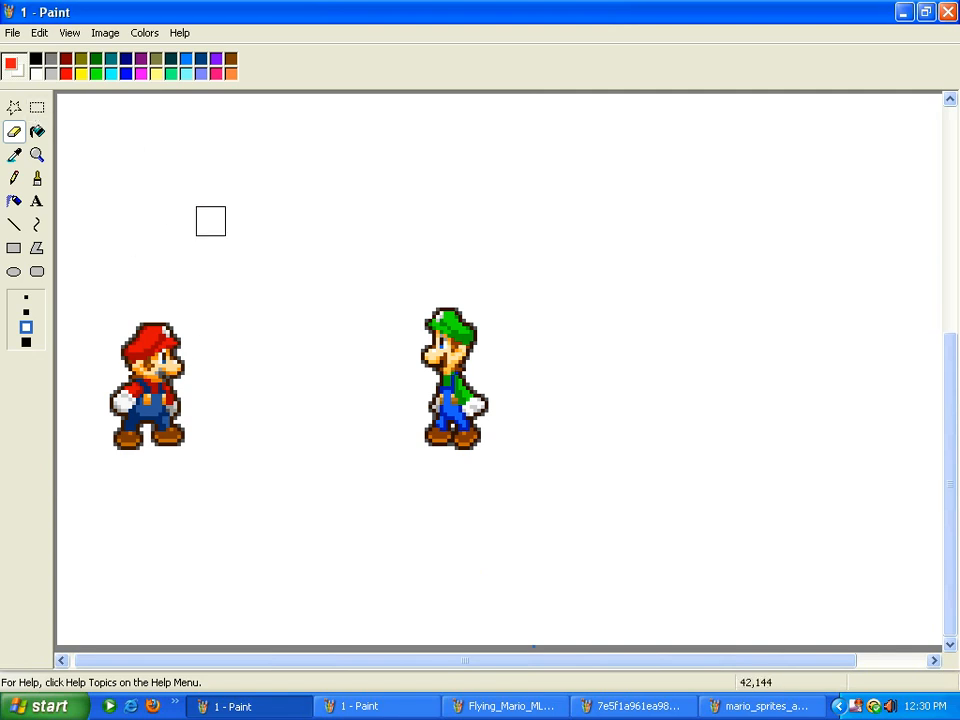
Save As '1' in New Folder under computer class, overwriting the existing file 1
{"action": "left_click", "coordinate": [13, 31]}
{"action": "left_click", "coordinate": [38, 101]}
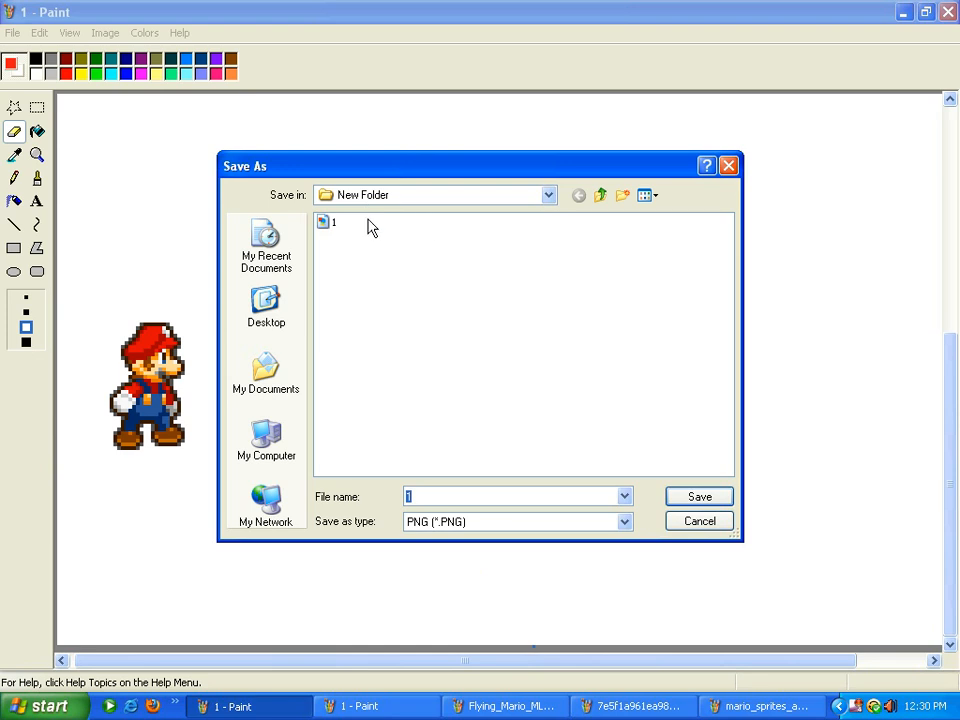
{"action": "left_click", "coordinate": [601, 195]}
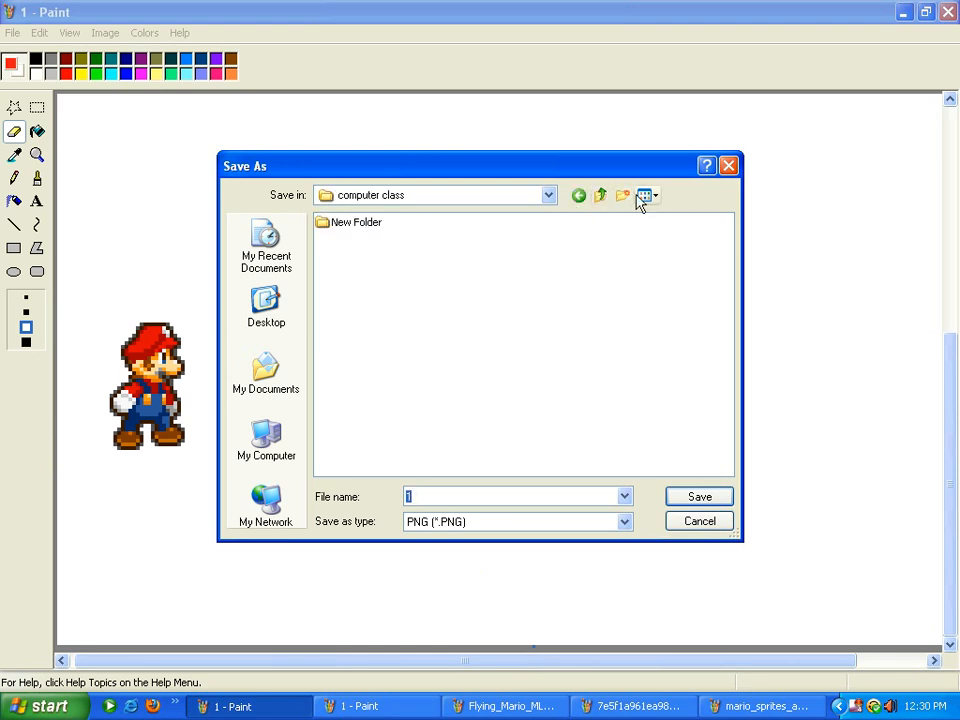
{"action": "double_click", "coordinate": [365, 224]}
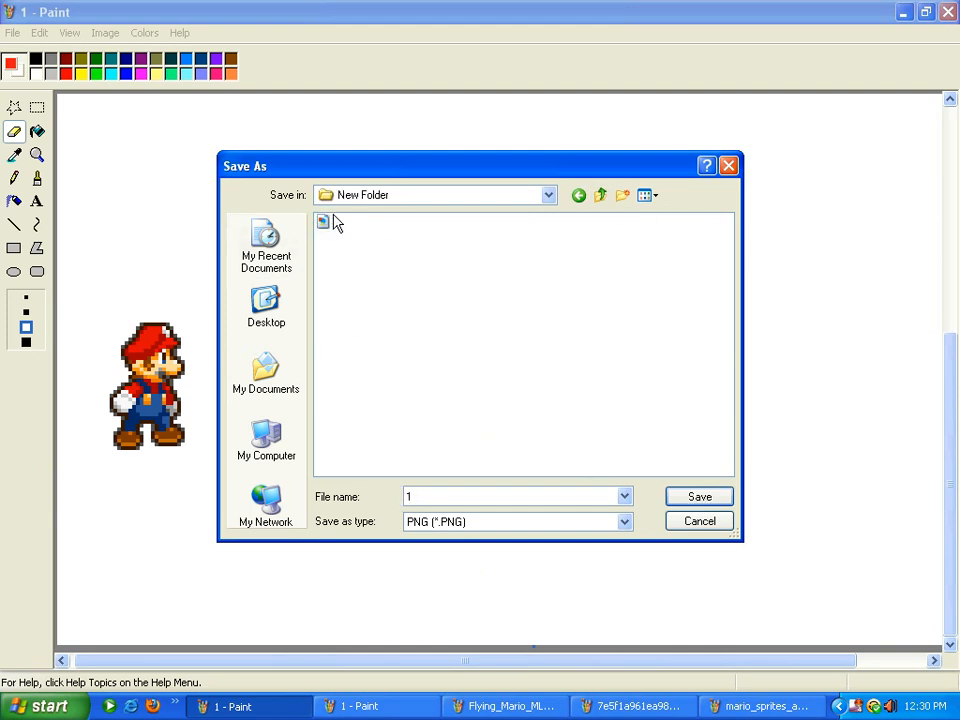
{"action": "left_click", "coordinate": [690, 494]}
{"action": "left_click", "coordinate": [465, 390]}
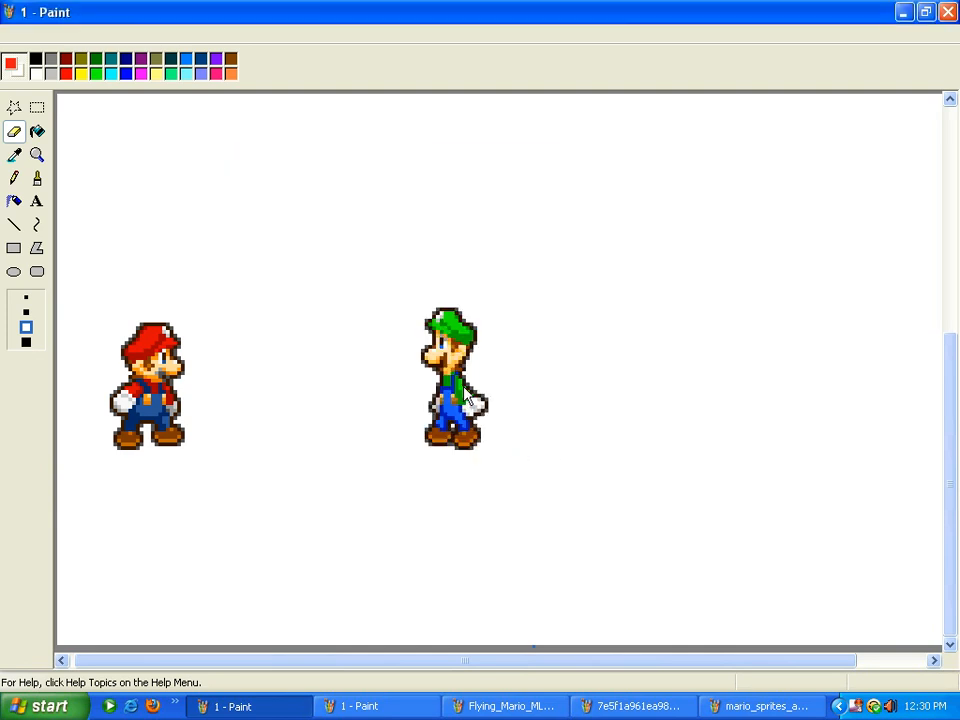
Return to the Mario and Luigi picture and choose magenta as the second colour
{"action": "left_click", "coordinate": [388, 708]}
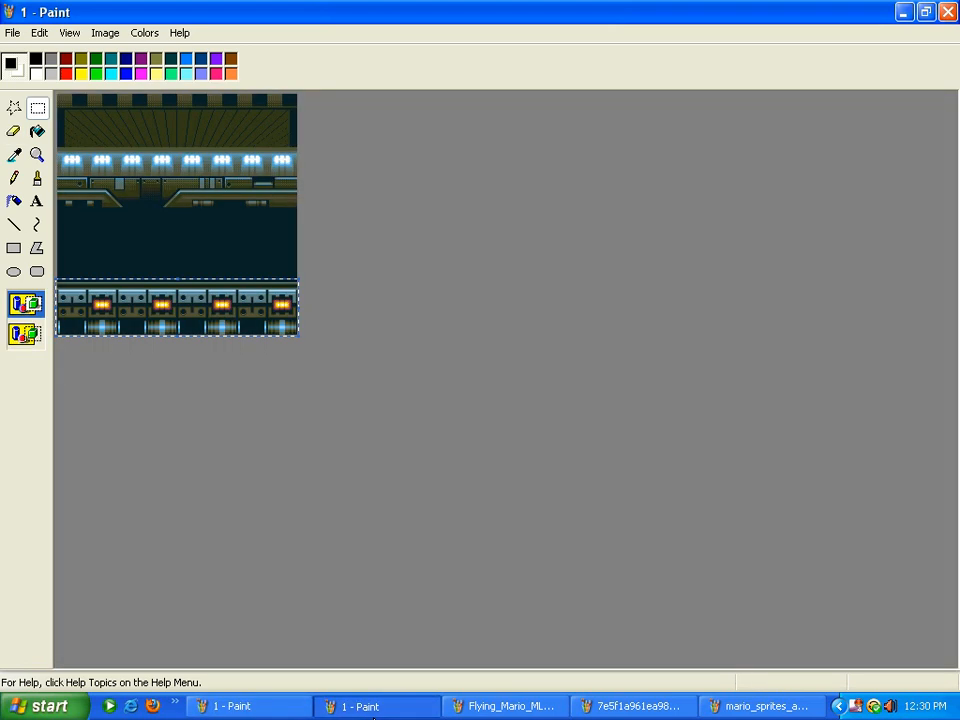
{"action": "left_click", "coordinate": [262, 708]}
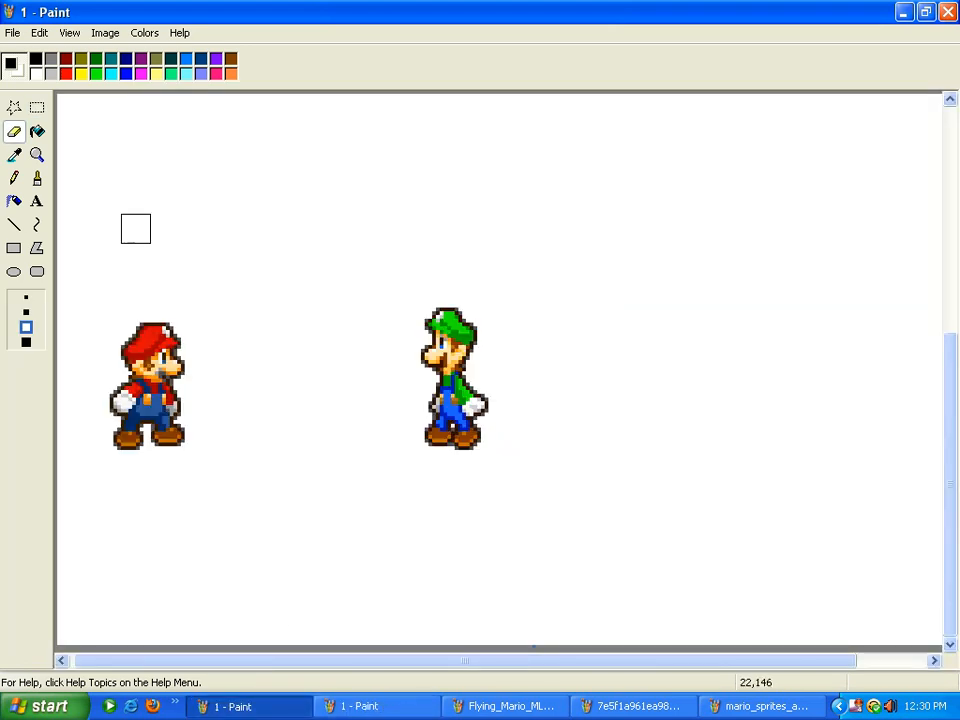
{"action": "left_click", "coordinate": [140, 73]}
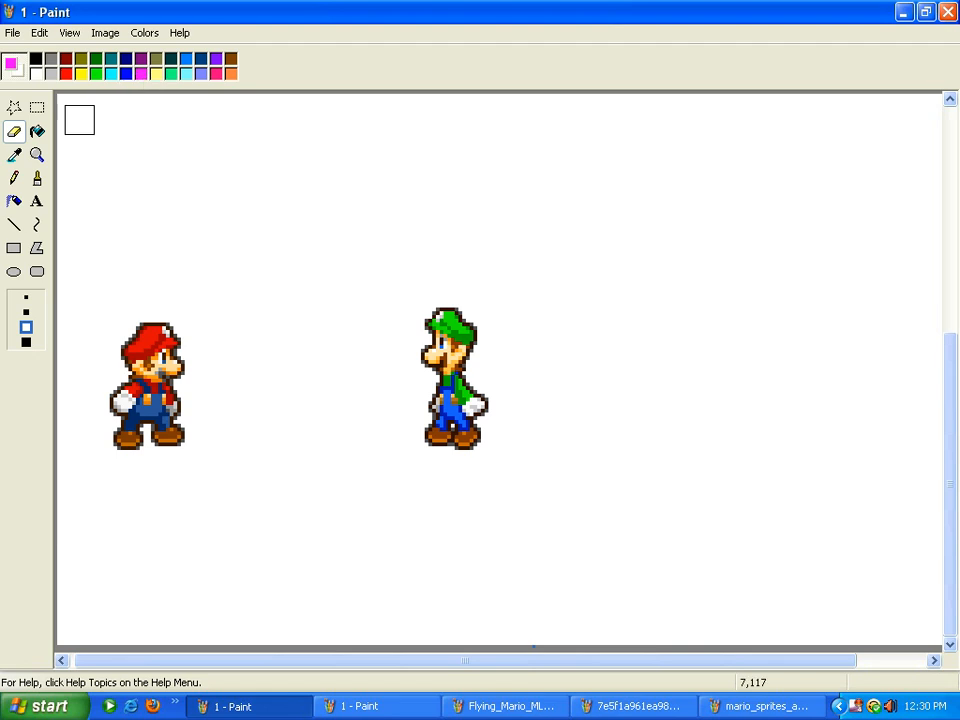
Sample Mario's red cap as the main colour and select the Eraser
{"action": "left_click", "coordinate": [14, 155]}
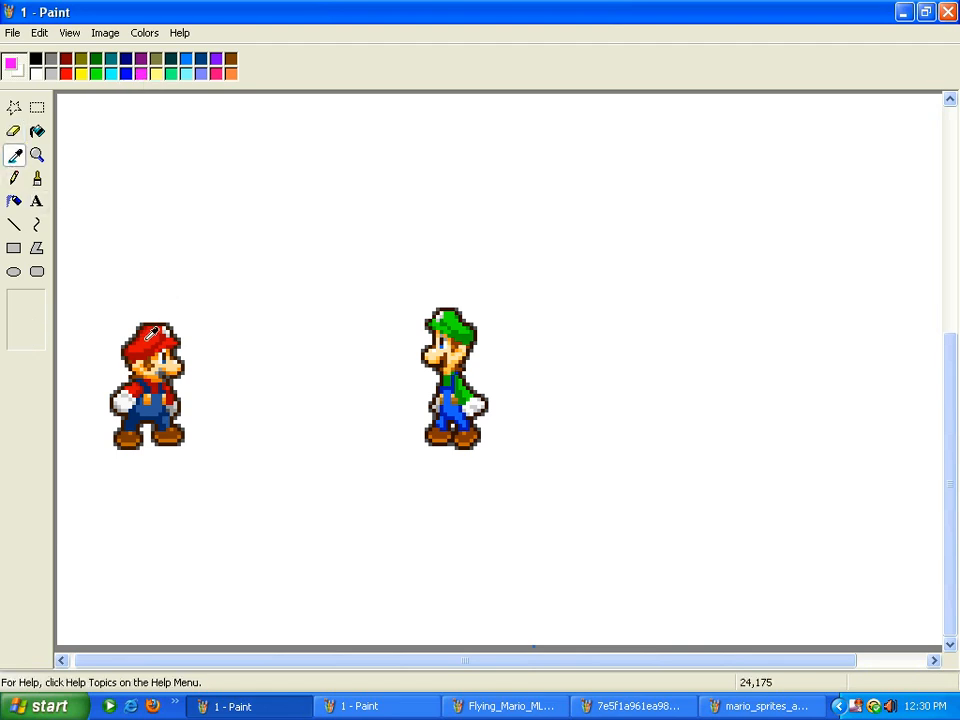
{"action": "left_click", "coordinate": [146, 339]}
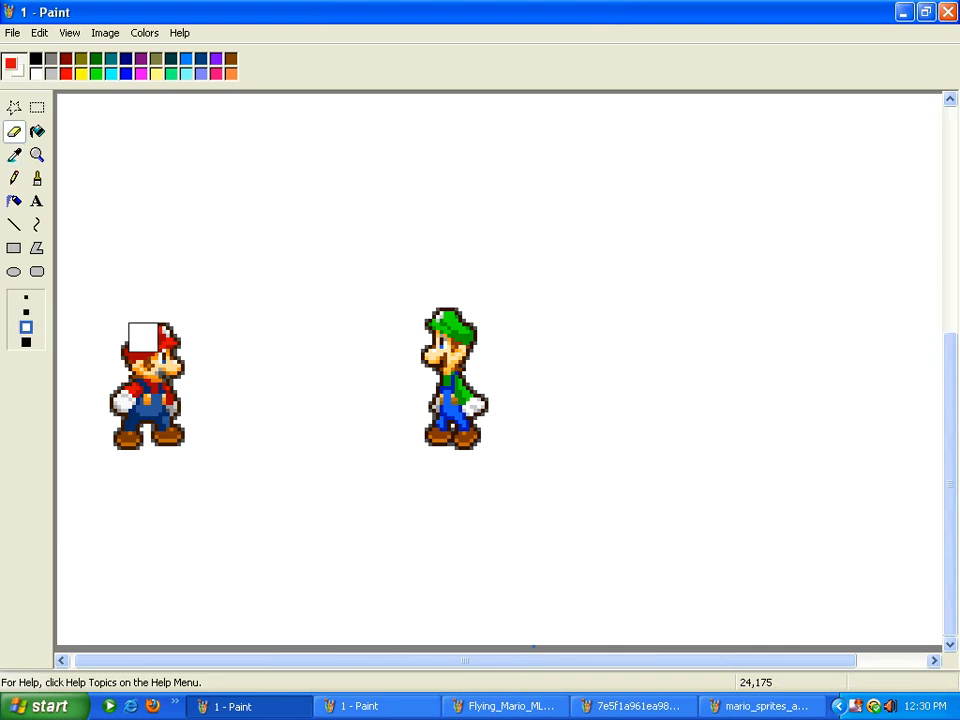
{"action": "left_click", "coordinate": [15, 160]}
{"action": "left_click", "coordinate": [146, 338]}
{"action": "left_click", "coordinate": [13, 156]}
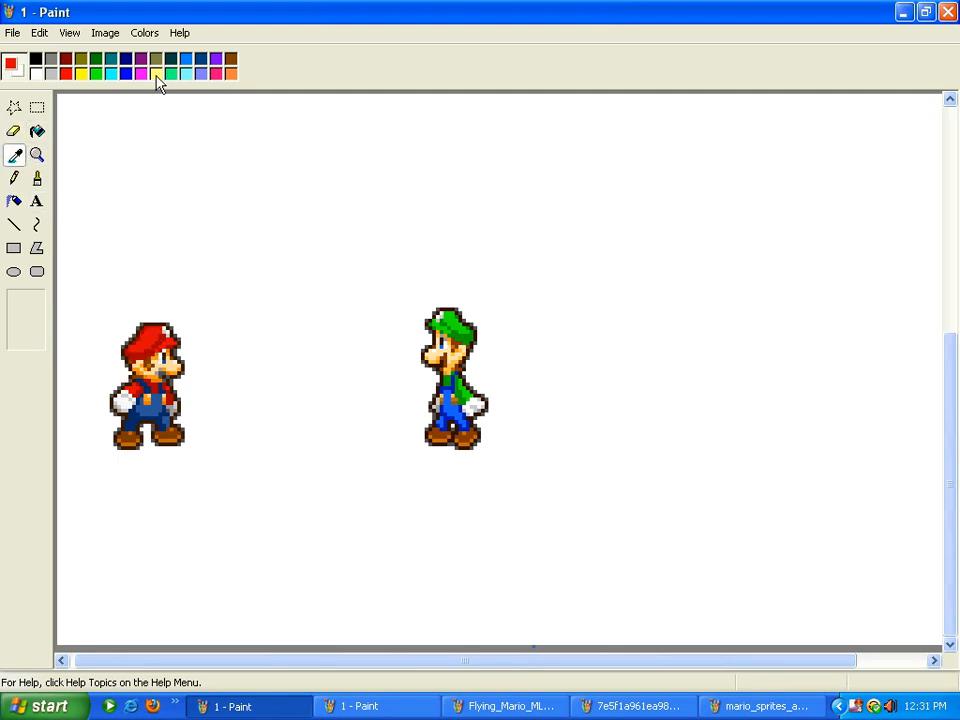
{"action": "left_click", "coordinate": [13, 131]}
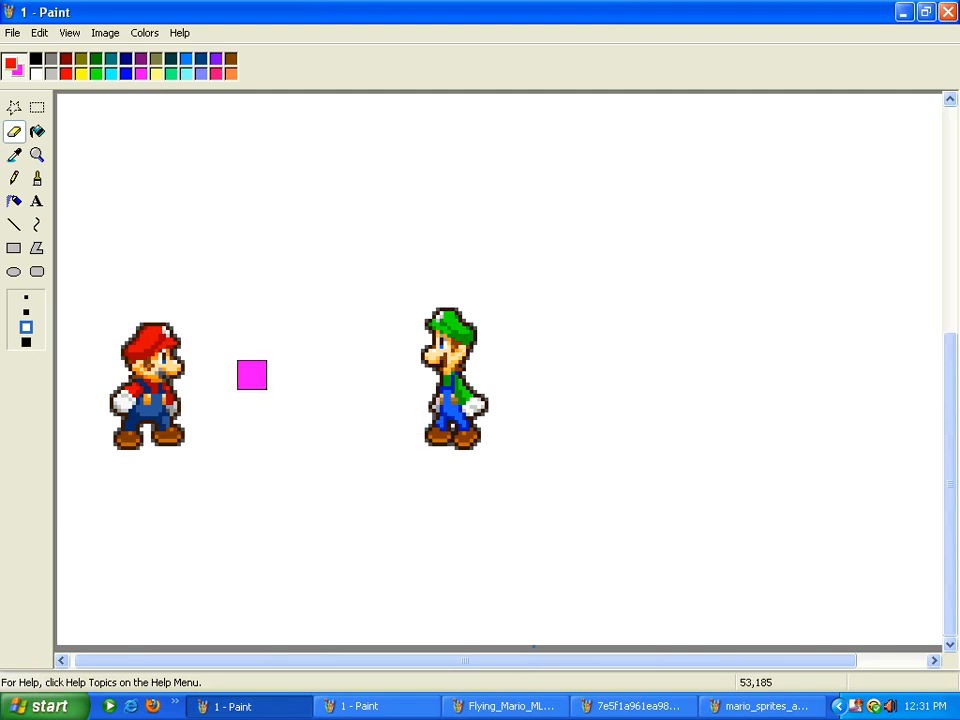
Replace Mario's red cap, dark red shirt and blue overalls with magenta
{"action": "left_click_drag", "start_coordinate": [180, 328], "coordinate": [154, 314]}
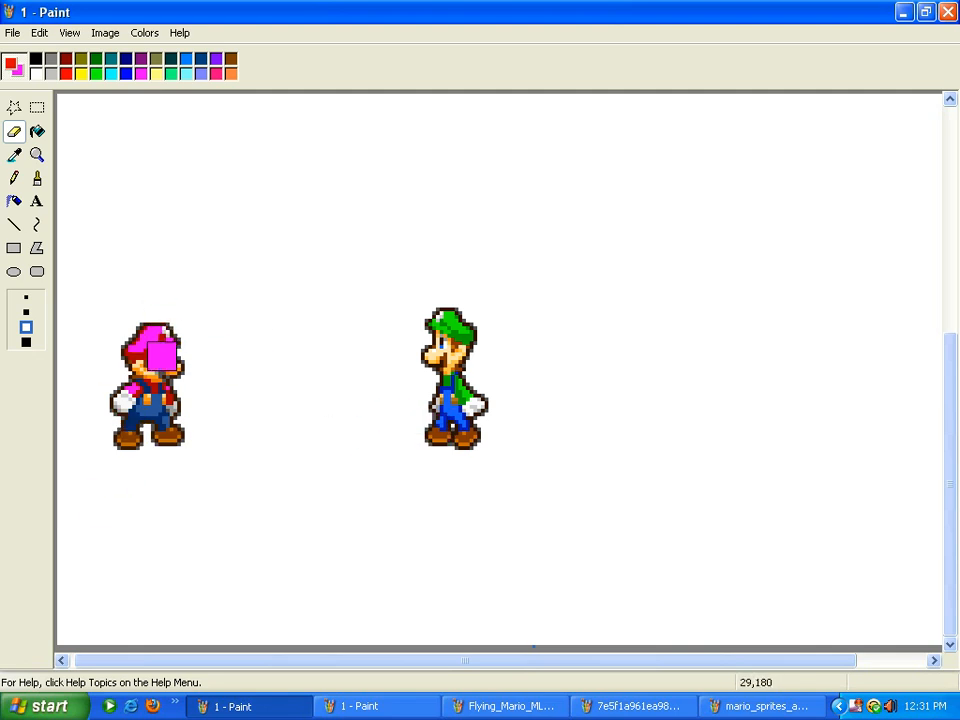
{"action": "left_click", "coordinate": [15, 156]}
{"action": "left_click", "coordinate": [134, 358]}
{"action": "mouse_move", "coordinate": [136, 356]}
{"action": "left_mouse_down"}
{"action": "mouse_move", "coordinate": [136, 371]}
{"action": "mouse_move", "coordinate": [173, 315]}
{"action": "mouse_move", "coordinate": [136, 330]}
{"action": "left_mouse_up"}
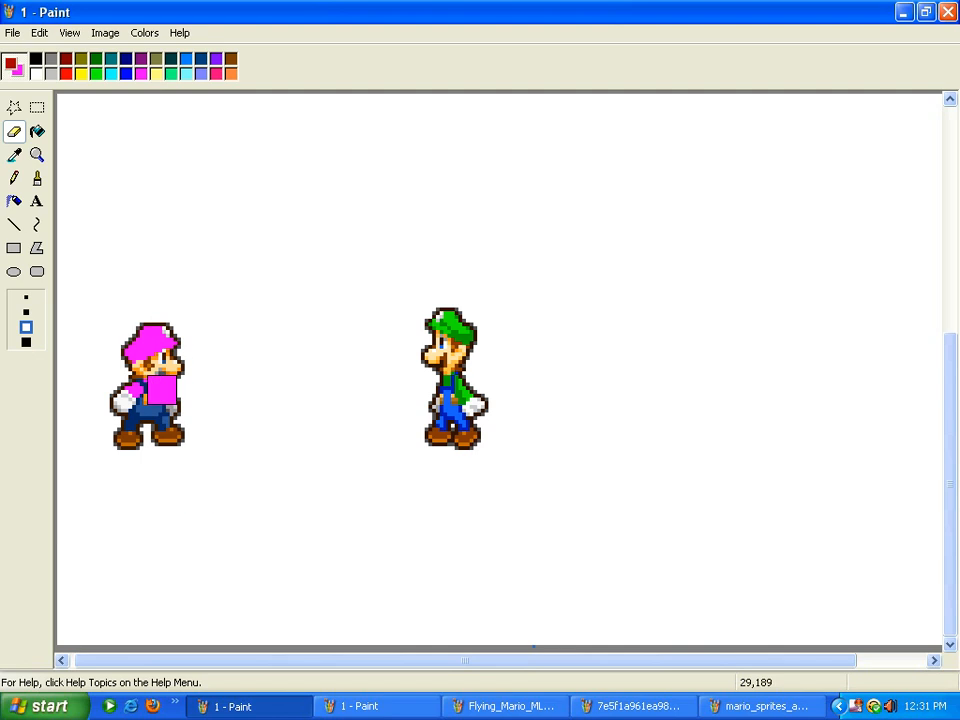
{"action": "left_click", "coordinate": [15, 156]}
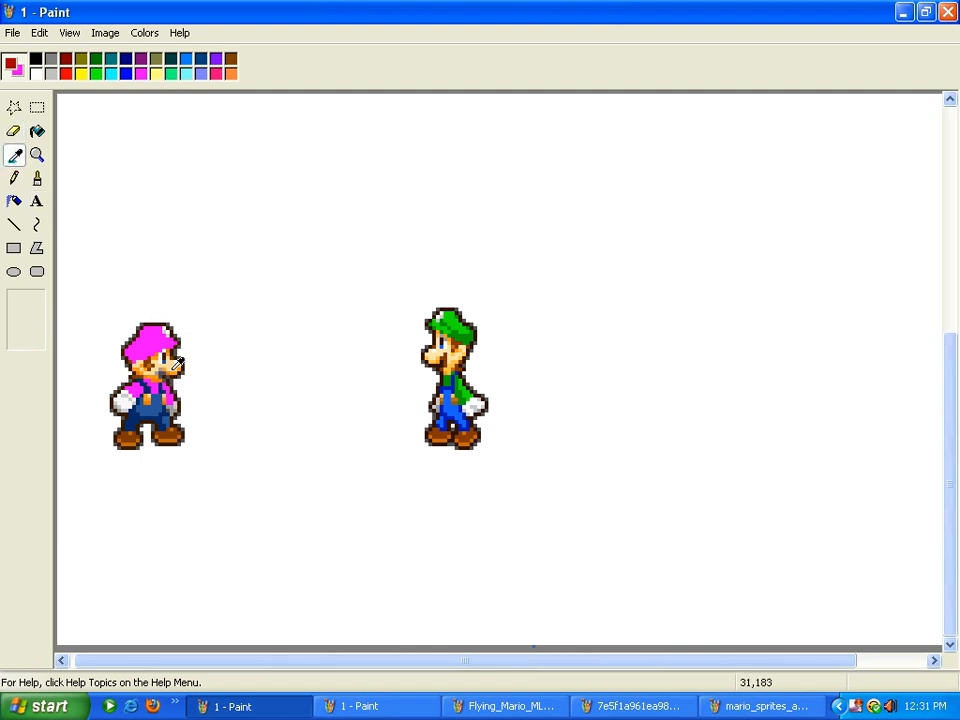
{"action": "left_click", "coordinate": [175, 369]}
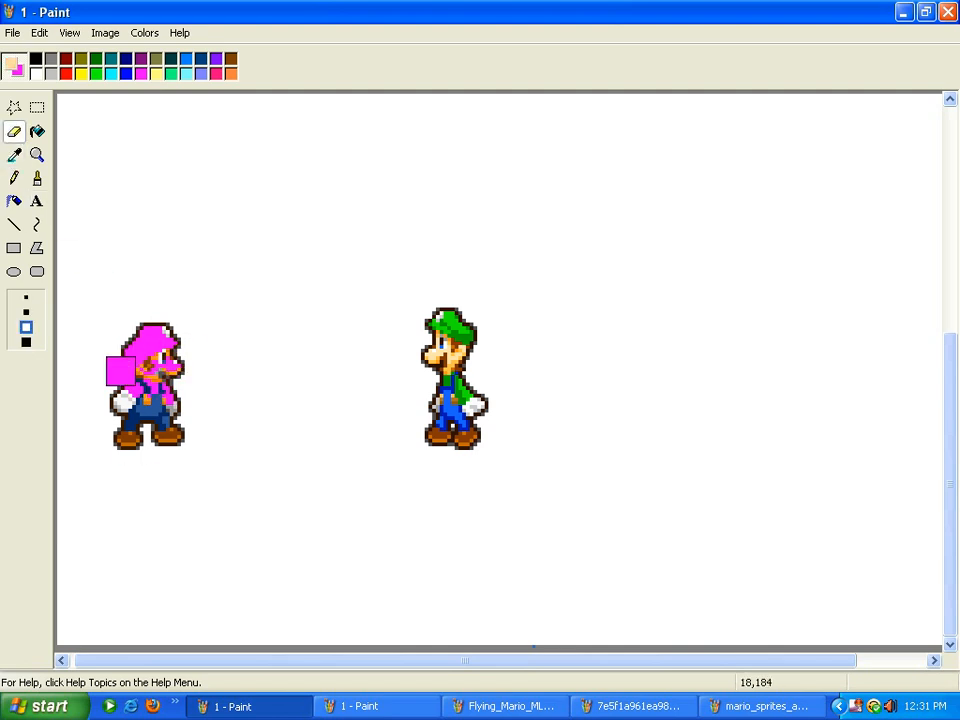
{"action": "left_click", "coordinate": [15, 156]}
{"action": "left_click", "coordinate": [156, 374]}
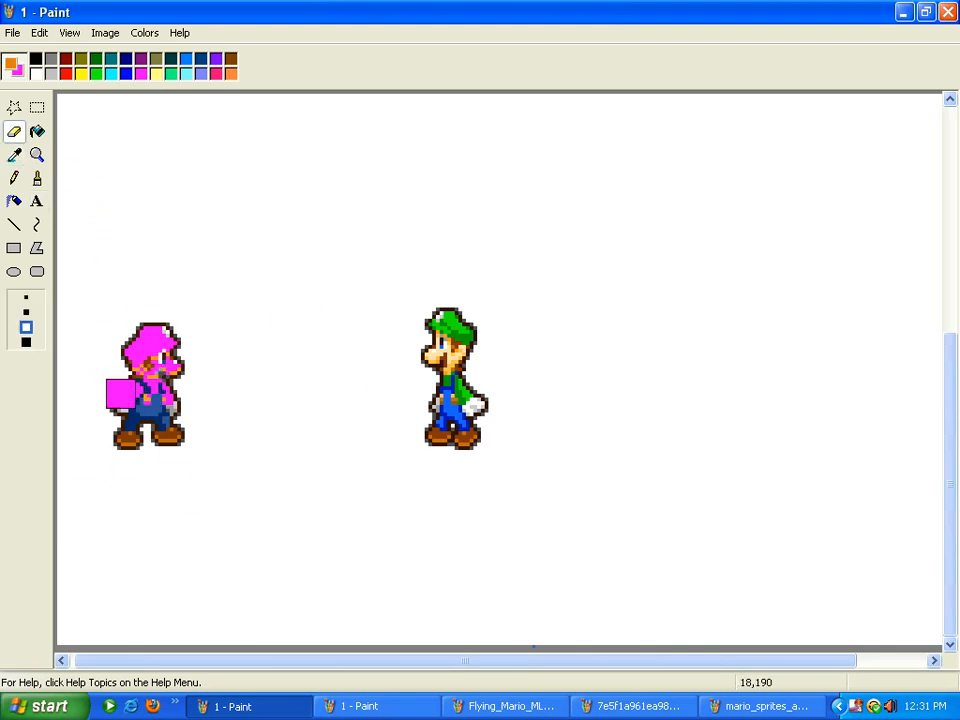
{"action": "left_click", "coordinate": [15, 156]}
{"action": "left_click", "coordinate": [156, 412]}
{"action": "mouse_move", "coordinate": [155, 408]}
{"action": "left_mouse_down"}
{"action": "mouse_move", "coordinate": [128, 359]}
{"action": "mouse_move", "coordinate": [112, 378]}
{"action": "mouse_move", "coordinate": [177, 404]}
{"action": "mouse_move", "coordinate": [165, 364]}
{"action": "left_mouse_up"}
Sample Mario's glove white, face orange and brown to recolour them magenta
{"action": "left_click", "coordinate": [15, 155]}
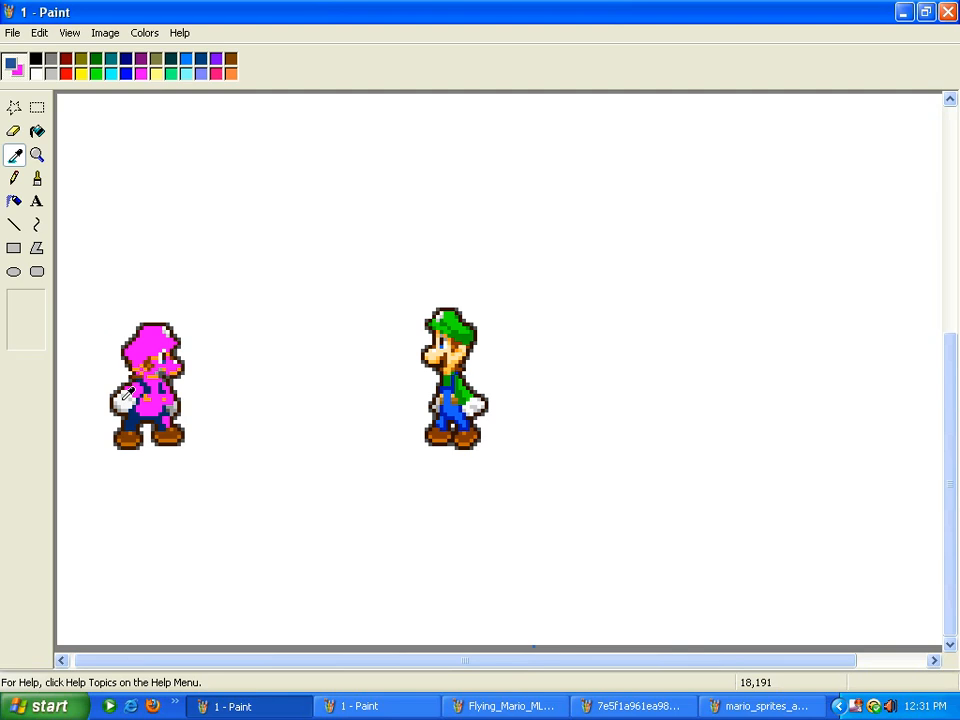
{"action": "left_click", "coordinate": [127, 393]}
{"action": "left_click", "coordinate": [15, 155]}
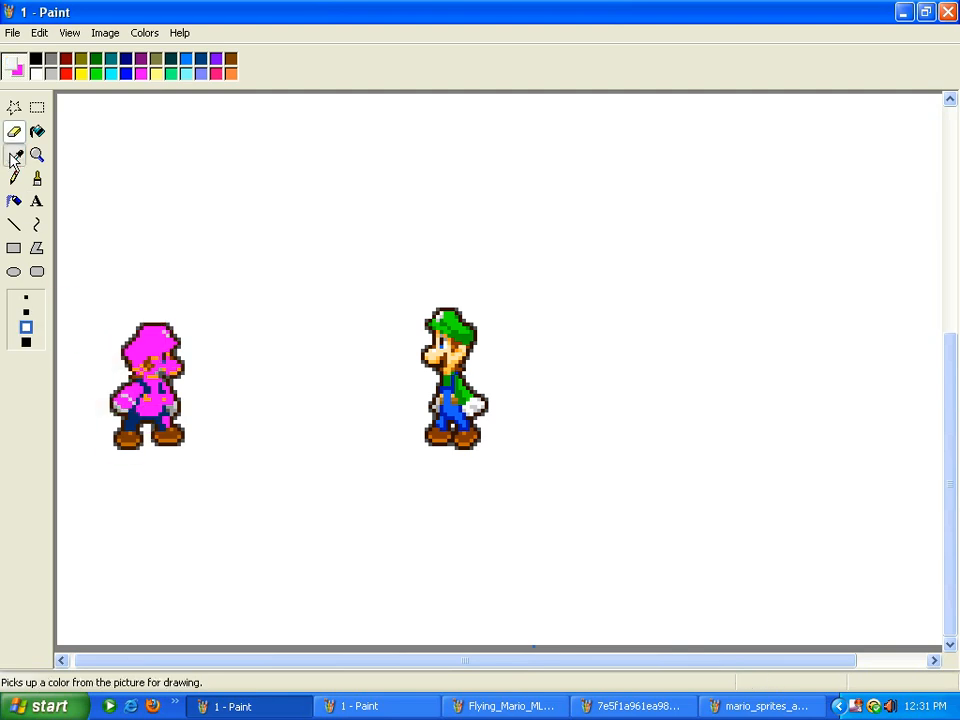
{"action": "left_click", "coordinate": [160, 353]}
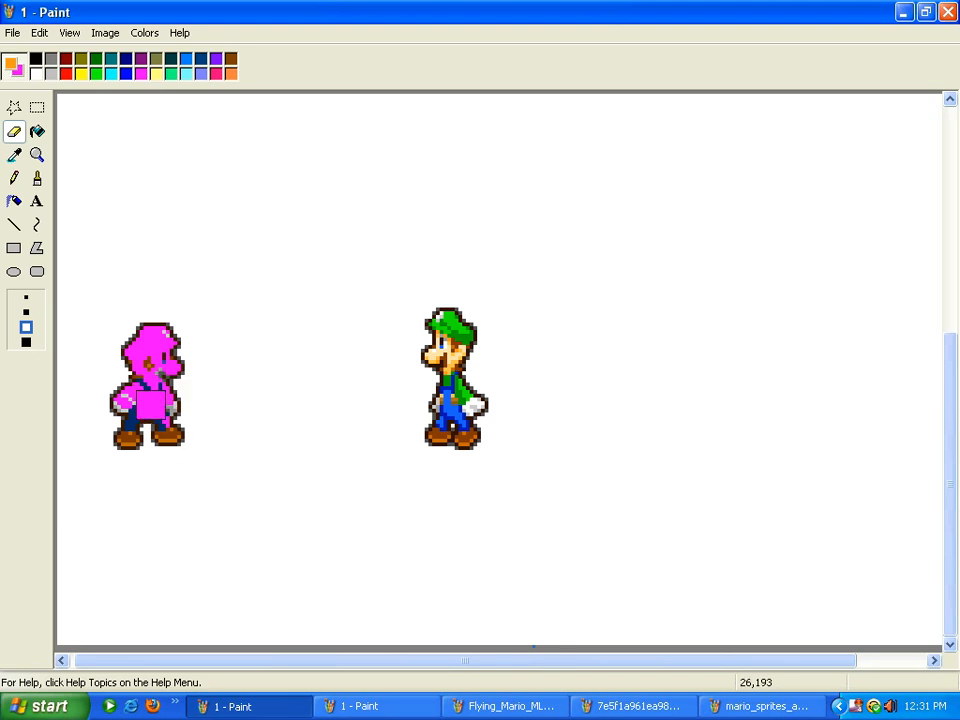
{"action": "left_click", "coordinate": [15, 155]}
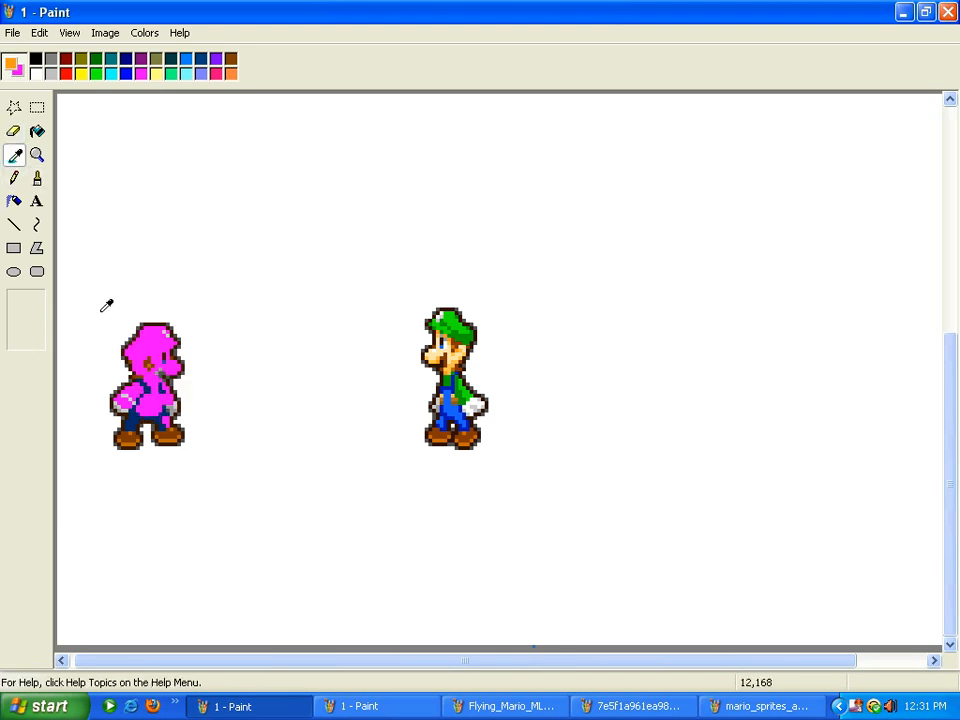
{"action": "left_click", "coordinate": [147, 364]}
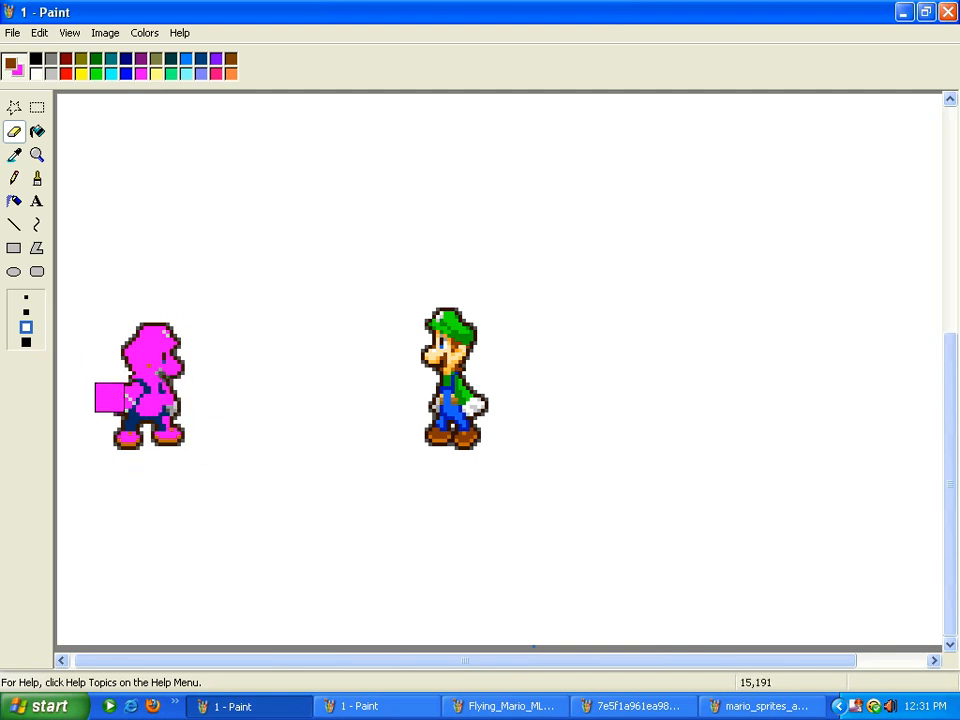
{"action": "left_click", "coordinate": [15, 155]}
Paint magenta over Mario's leftover dark blue, foot pixels and head outline, then show Flying Mario
{"action": "left_click", "coordinate": [134, 418]}
{"action": "mouse_move", "coordinate": [132, 416]}
{"action": "left_mouse_down"}
{"action": "mouse_move", "coordinate": [165, 422]}
{"action": "mouse_move", "coordinate": [155, 443]}
{"action": "mouse_move", "coordinate": [192, 424]}
{"action": "mouse_move", "coordinate": [128, 405]}
{"action": "left_mouse_up"}
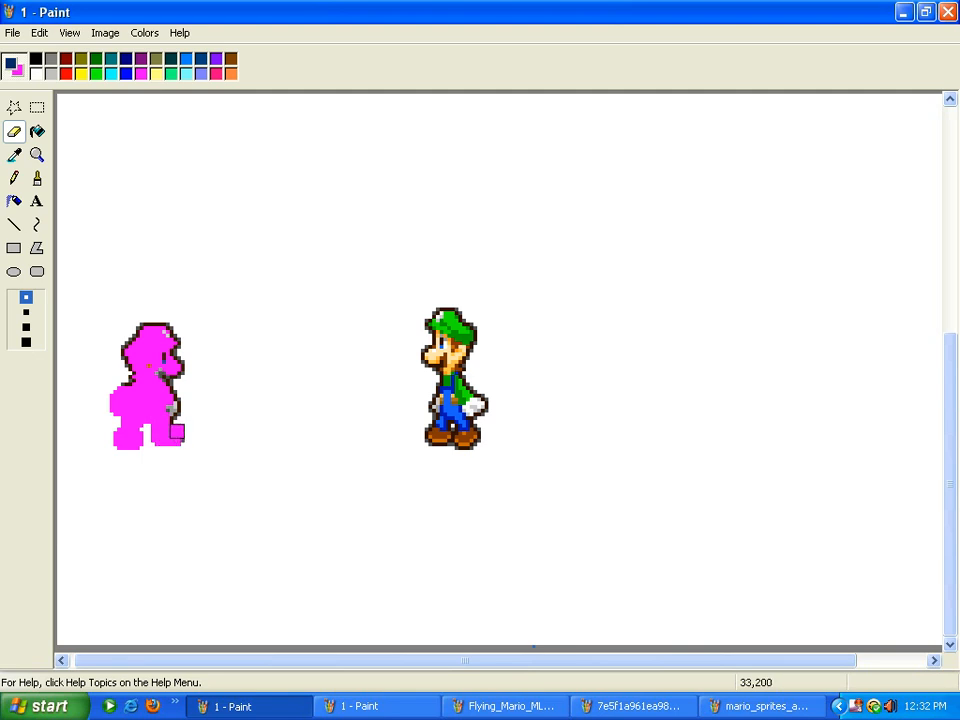
{"action": "mouse_move", "coordinate": [177, 434]}
{"action": "left_mouse_down"}
{"action": "mouse_move", "coordinate": [161, 371]}
{"action": "mouse_move", "coordinate": [165, 381]}
{"action": "left_mouse_up"}
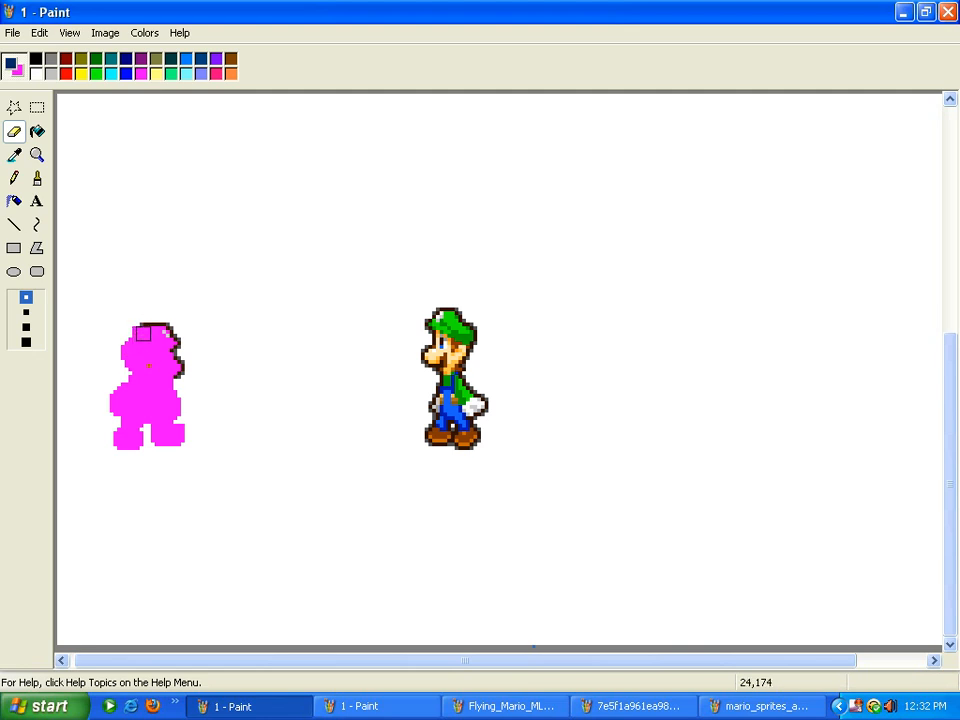
{"action": "left_click_drag", "start_coordinate": [153, 330], "coordinate": [173, 375]}
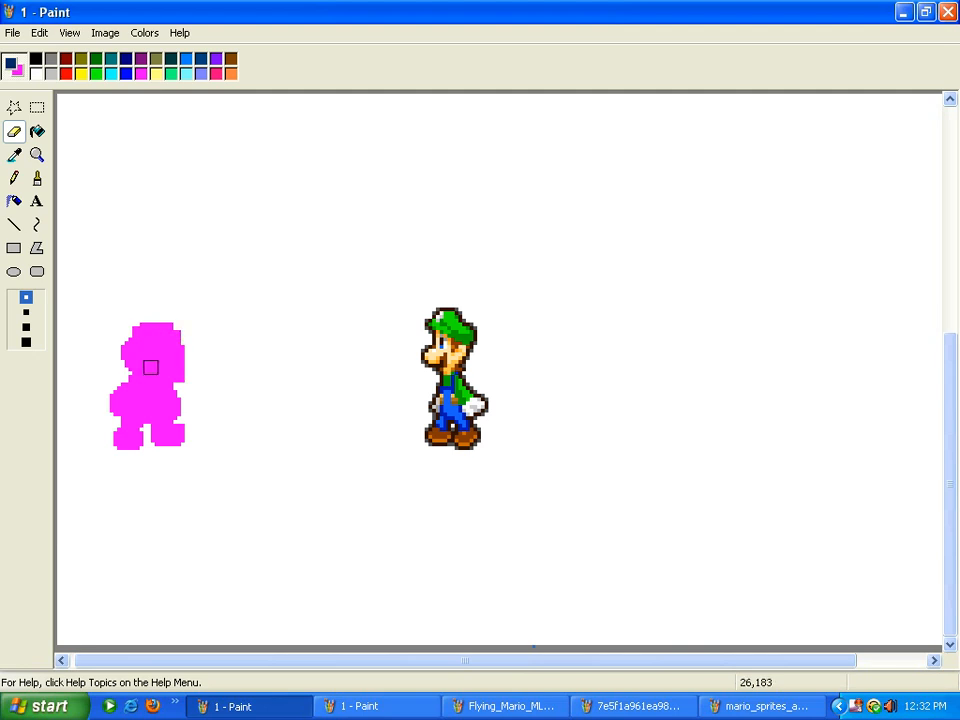
{"action": "left_click", "coordinate": [508, 706]}
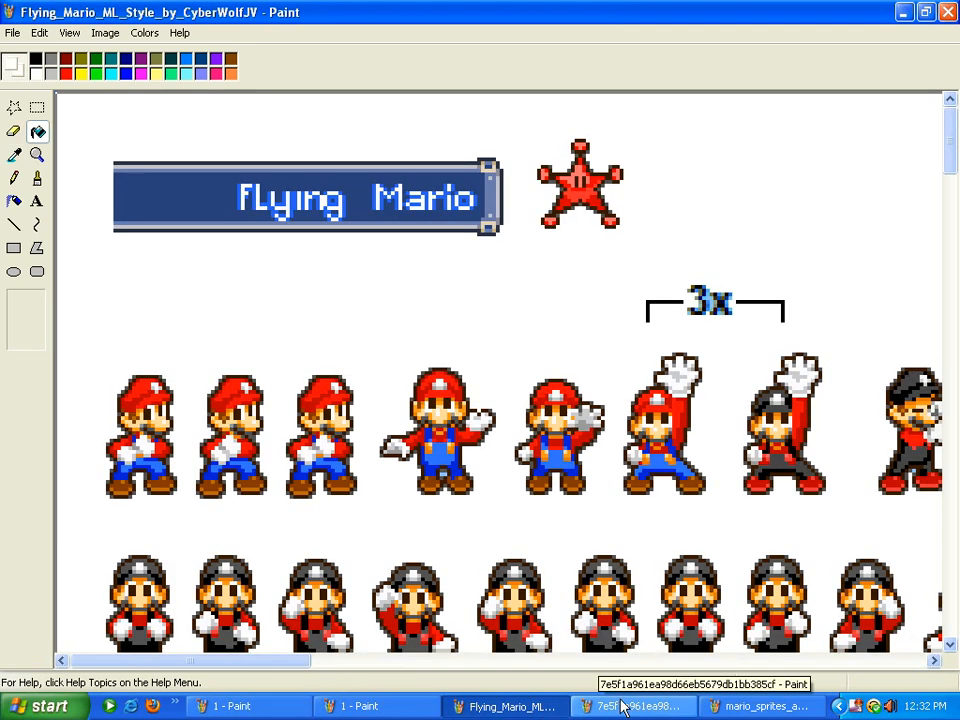
Select and copy the first Mario sprite from the Flying Mario sheet
{"action": "left_click", "coordinate": [652, 706]}
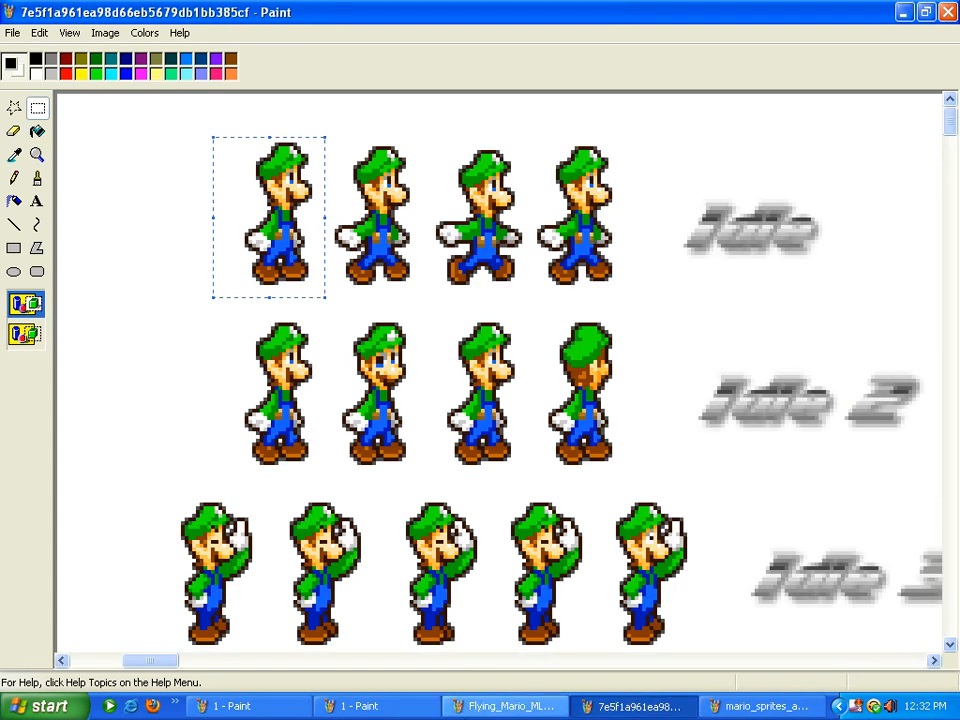
{"action": "left_click", "coordinate": [508, 706]}
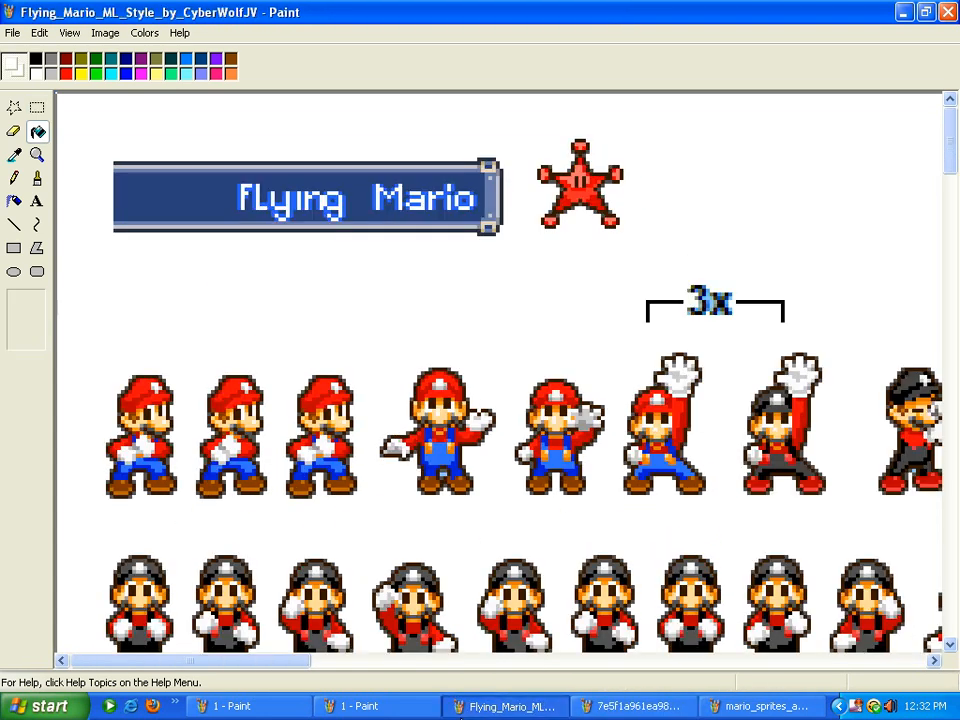
{"action": "left_click", "coordinate": [37, 107]}
{"action": "left_click_drag", "start_coordinate": [89, 354], "coordinate": [176, 515]}
{"action": "right_click", "coordinate": [131, 438]}
{"action": "left_click", "coordinate": [183, 462]}
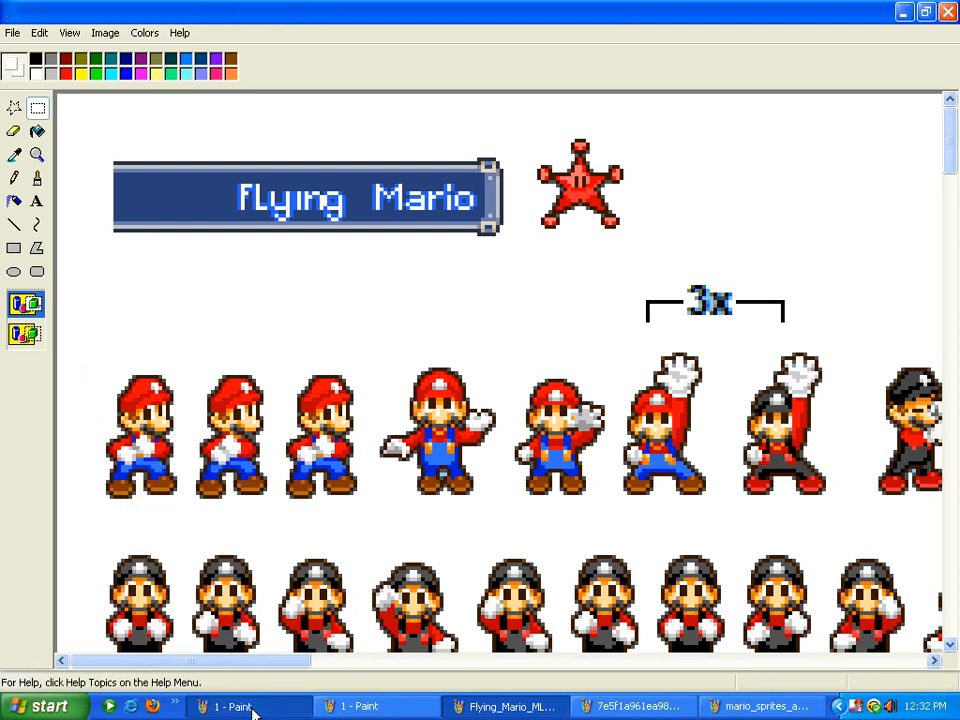
Paste the copied Mario into picture 1 and move it onto the pink silhouette
{"action": "left_click", "coordinate": [248, 708]}
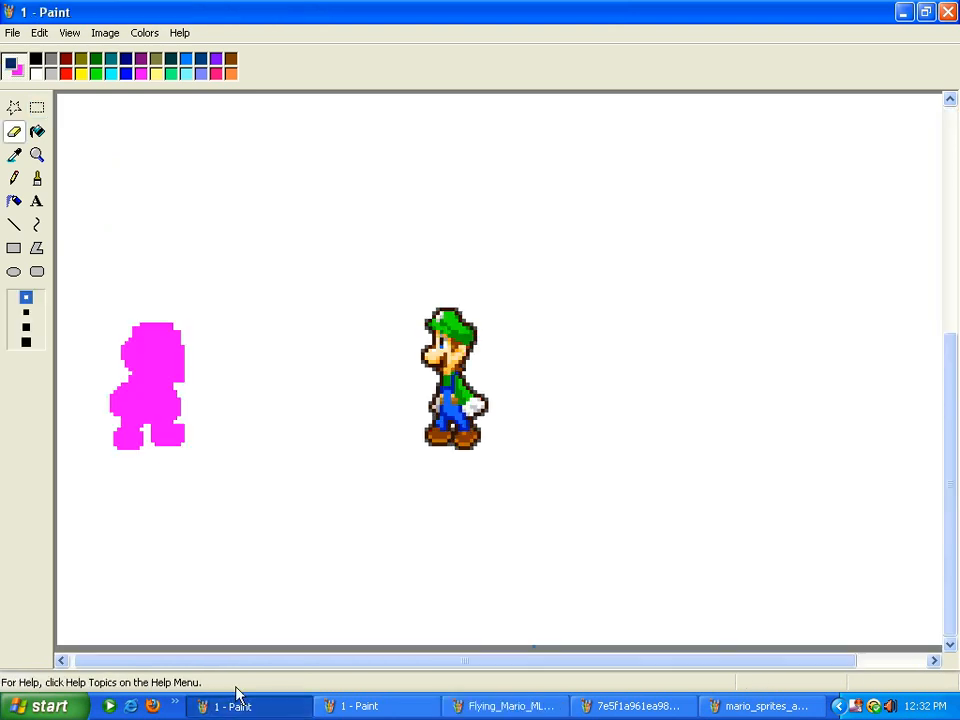
{"action": "left_click", "coordinate": [37, 32]}
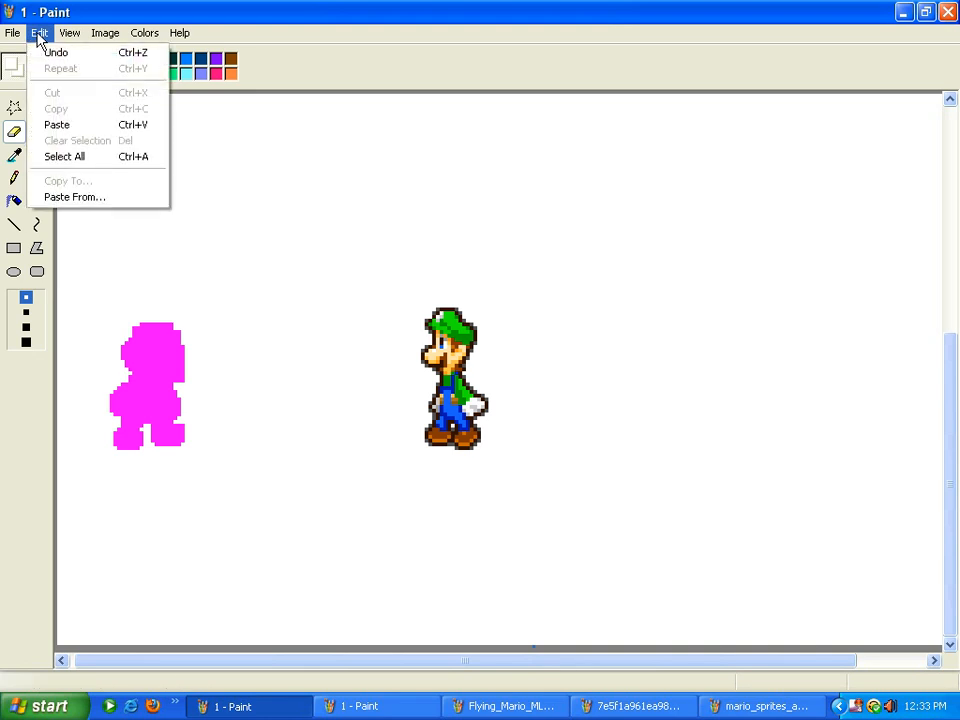
{"action": "left_click", "coordinate": [60, 127]}
{"action": "left_click_drag", "start_coordinate": [90, 150], "coordinate": [141, 368]}
Compare opaque and transparent backgrounds on the pasted Mario, settling on transparent, then show the Luigi sheet
{"action": "left_click", "coordinate": [25, 334]}
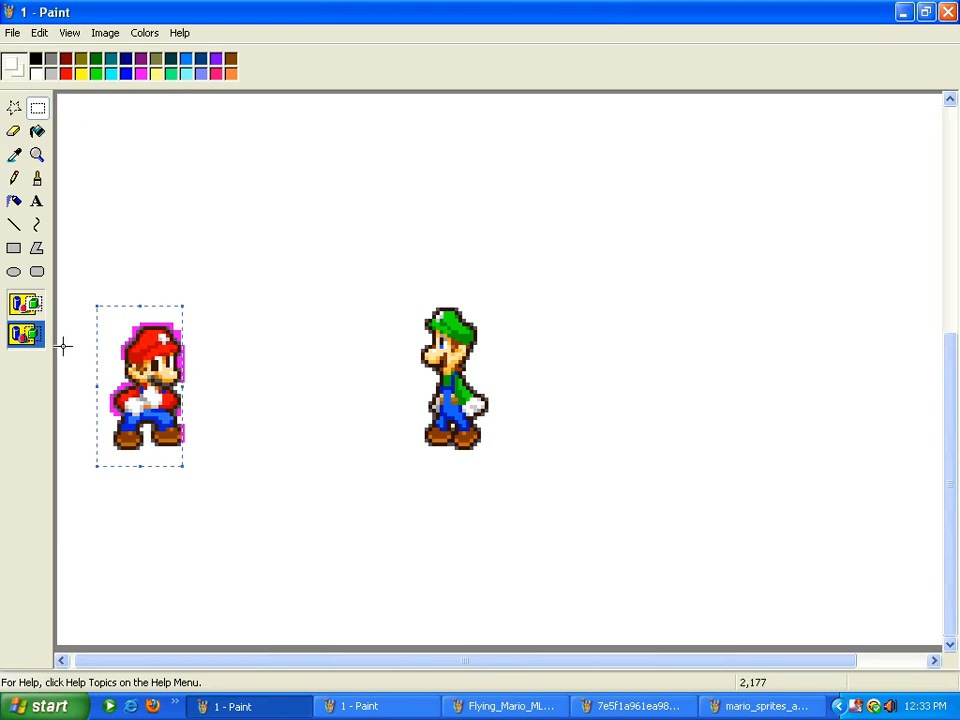
{"action": "left_click", "coordinate": [29, 304]}
{"action": "left_click", "coordinate": [34, 330]}
{"action": "left_click", "coordinate": [31, 305]}
{"action": "left_click", "coordinate": [27, 332]}
{"action": "left_click", "coordinate": [27, 305]}
{"action": "left_click", "coordinate": [27, 332]}
{"action": "left_click", "coordinate": [27, 305]}
{"action": "left_click", "coordinate": [27, 332]}
{"action": "left_click", "coordinate": [27, 305]}
{"action": "left_click", "coordinate": [27, 332]}
{"action": "left_click", "coordinate": [27, 305]}
{"action": "left_click", "coordinate": [27, 332]}
{"action": "left_click", "coordinate": [27, 305]}
{"action": "left_click", "coordinate": [27, 336]}
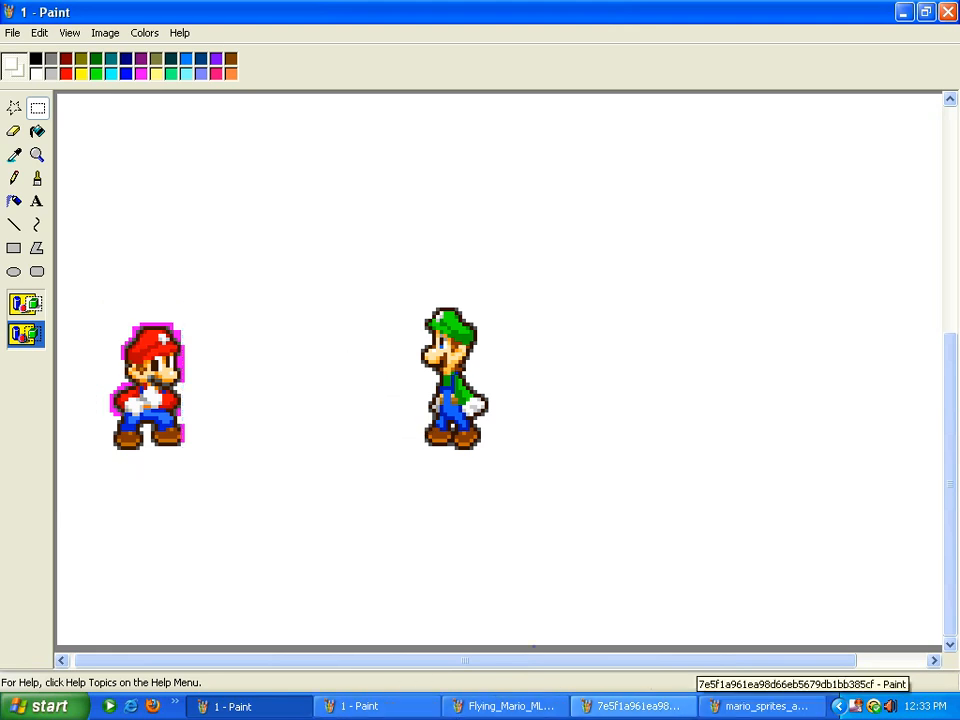
{"action": "left_click", "coordinate": [645, 706]}
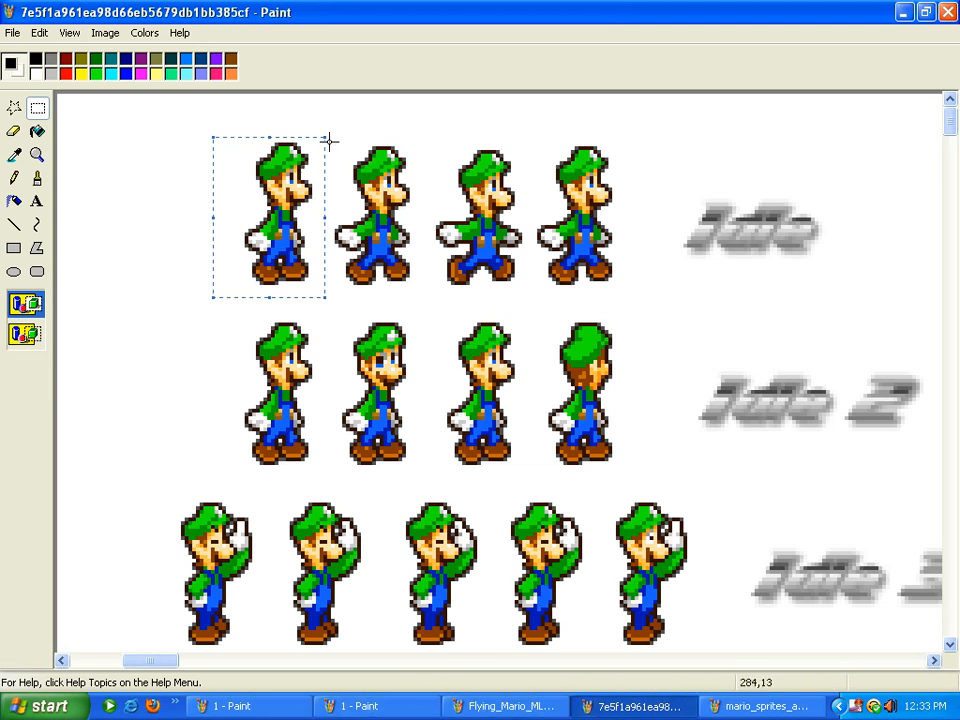
Select the second Luigi in the sheet's top row and copy it
{"action": "left_click_drag", "start_coordinate": [331, 141], "coordinate": [411, 286]}
{"action": "left_click", "coordinate": [399, 140]}
{"action": "right_click", "coordinate": [381, 186]}
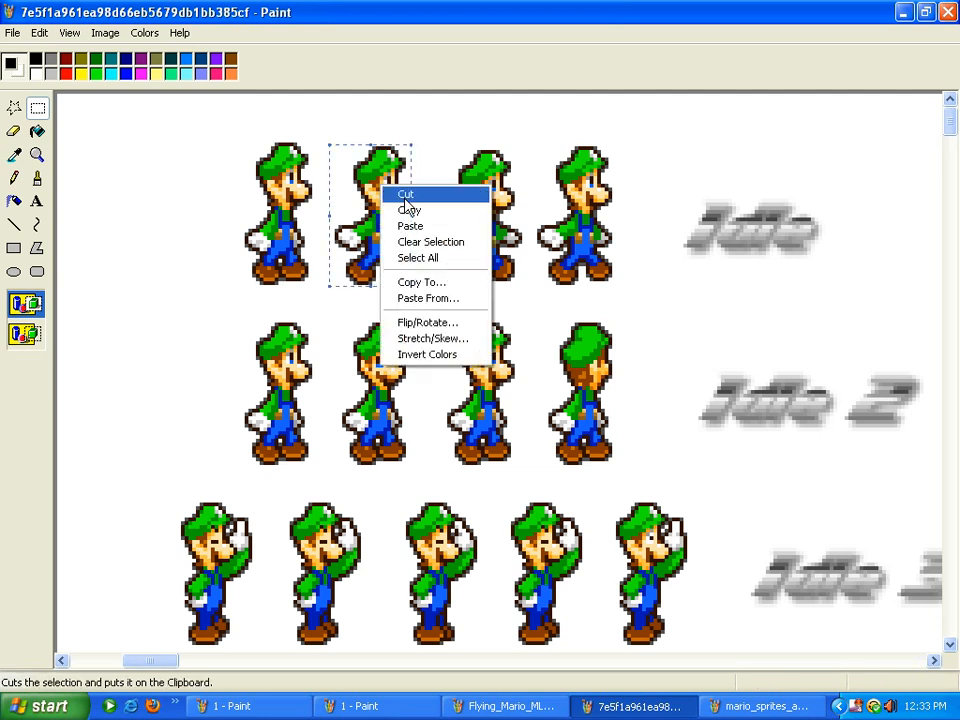
{"action": "left_click", "coordinate": [408, 211]}
Paste the copied Luigi into picture 1 and move it to the middle
{"action": "left_click", "coordinate": [232, 706]}
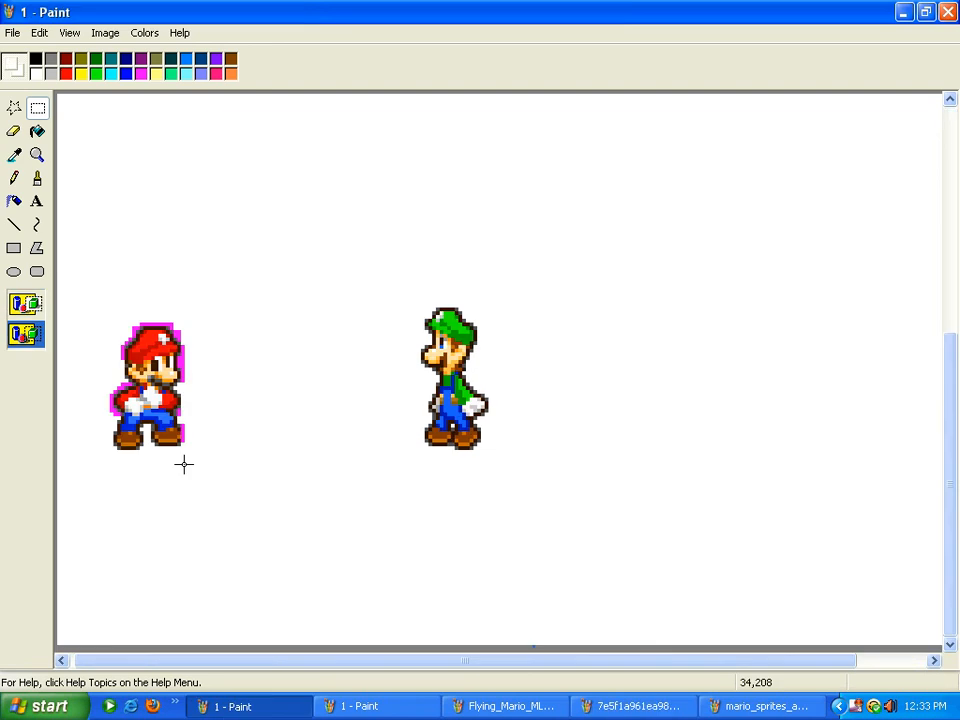
{"action": "left_click", "coordinate": [40, 33]}
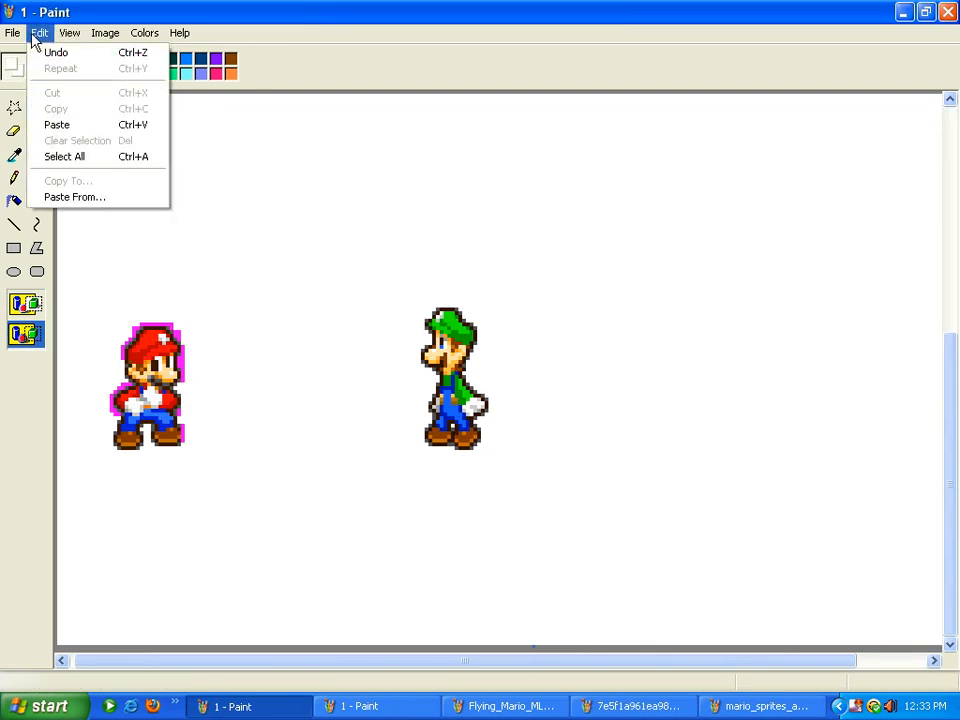
{"action": "left_click", "coordinate": [54, 124]}
{"action": "left_click_drag", "start_coordinate": [133, 150], "coordinate": [348, 305]}
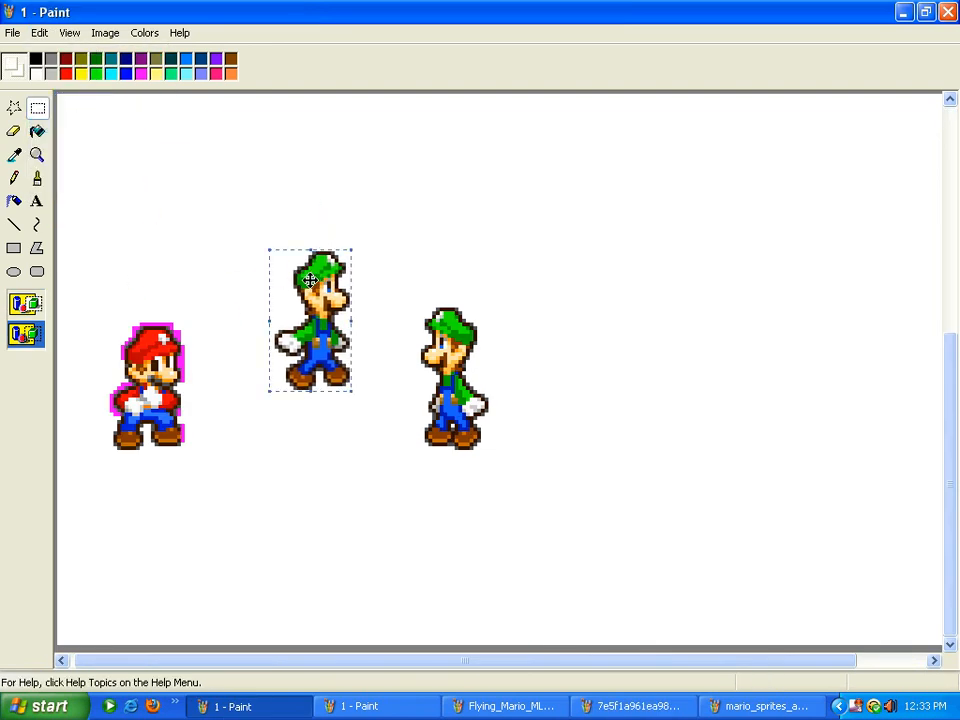
Flip the pasted Luigi horizontally and place it over the right-hand Luigi
{"action": "left_click", "coordinate": [105, 33]}
{"action": "left_click", "coordinate": [122, 53]}
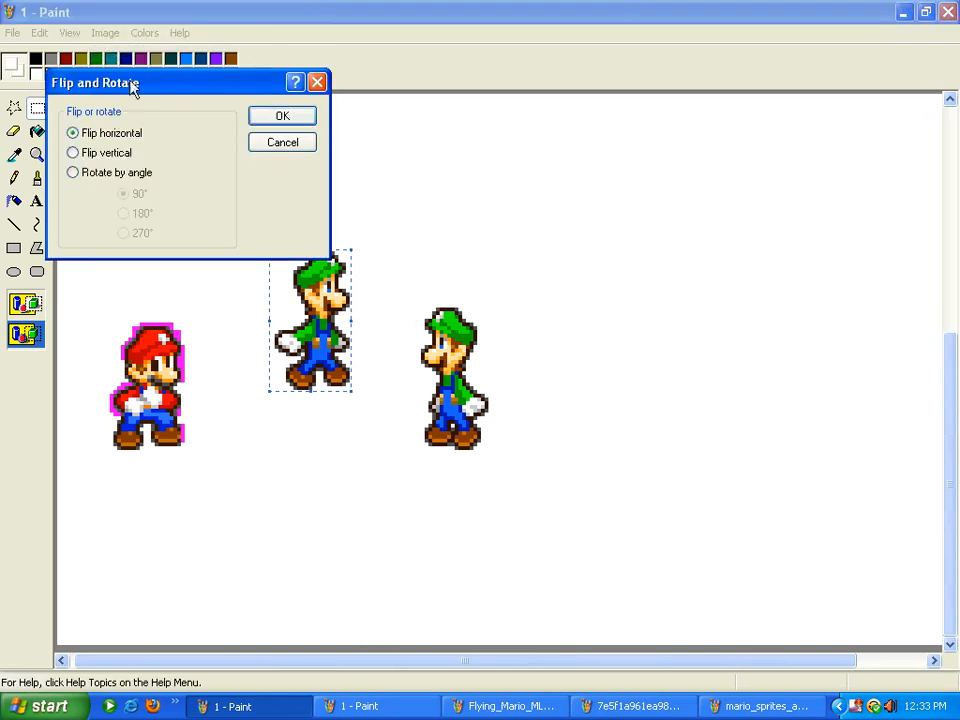
{"action": "left_click", "coordinate": [282, 117]}
{"action": "left_click", "coordinate": [26, 304]}
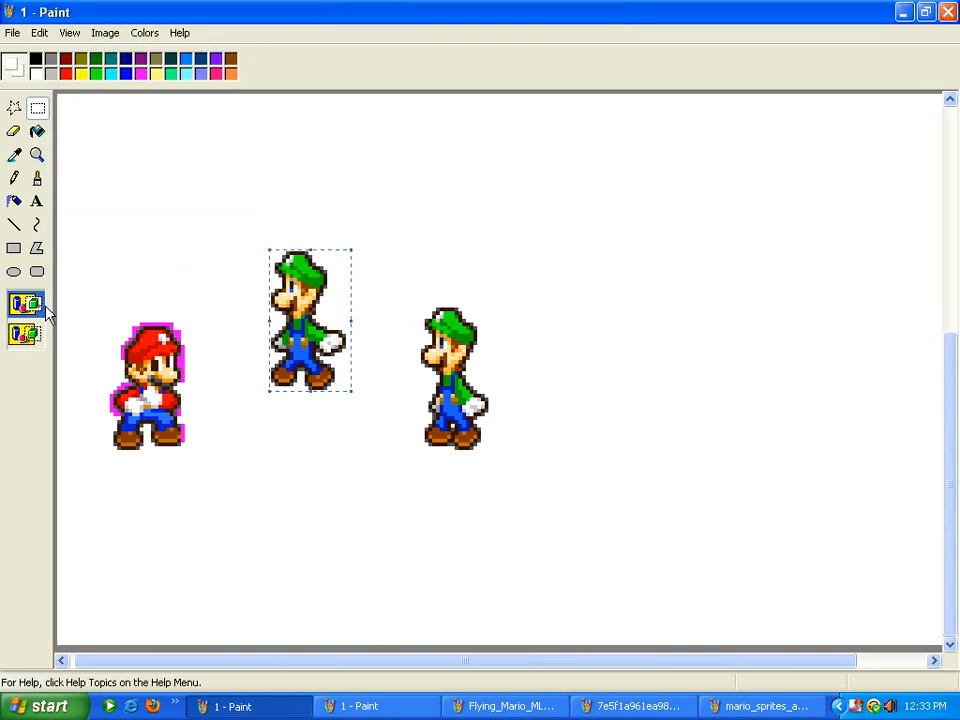
{"action": "left_click_drag", "start_coordinate": [318, 304], "coordinate": [465, 365]}
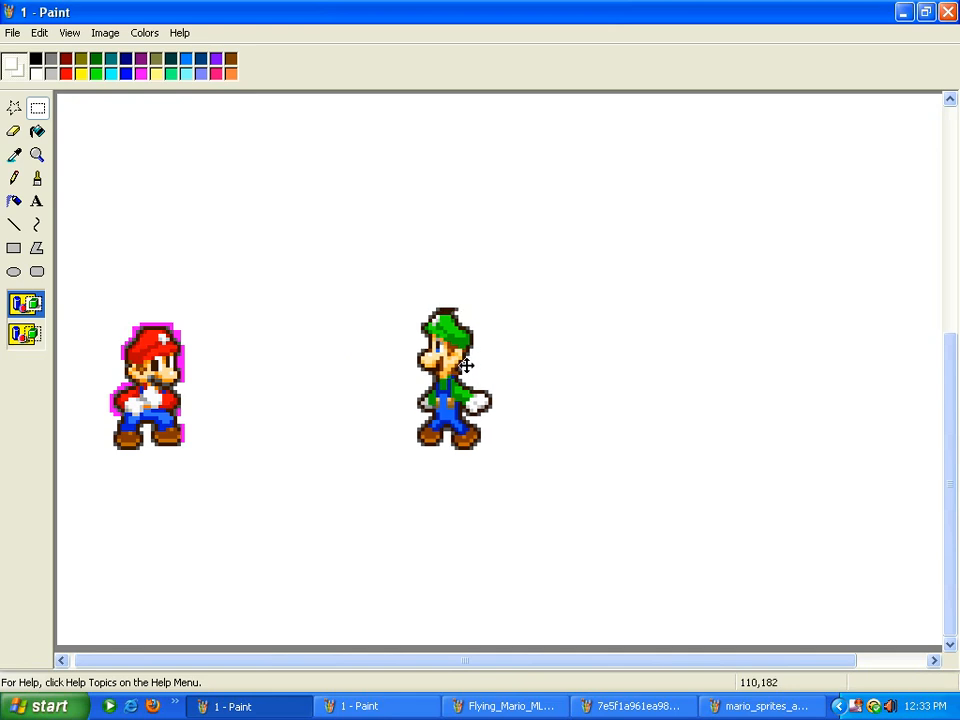
{"action": "left_click", "coordinate": [690, 289]}
{"action": "left_click", "coordinate": [39, 32]}
Undo and redo the flipped Luigi placement twice to compare, keeping it, then choose the Eraser
{"action": "left_click", "coordinate": [38, 51]}
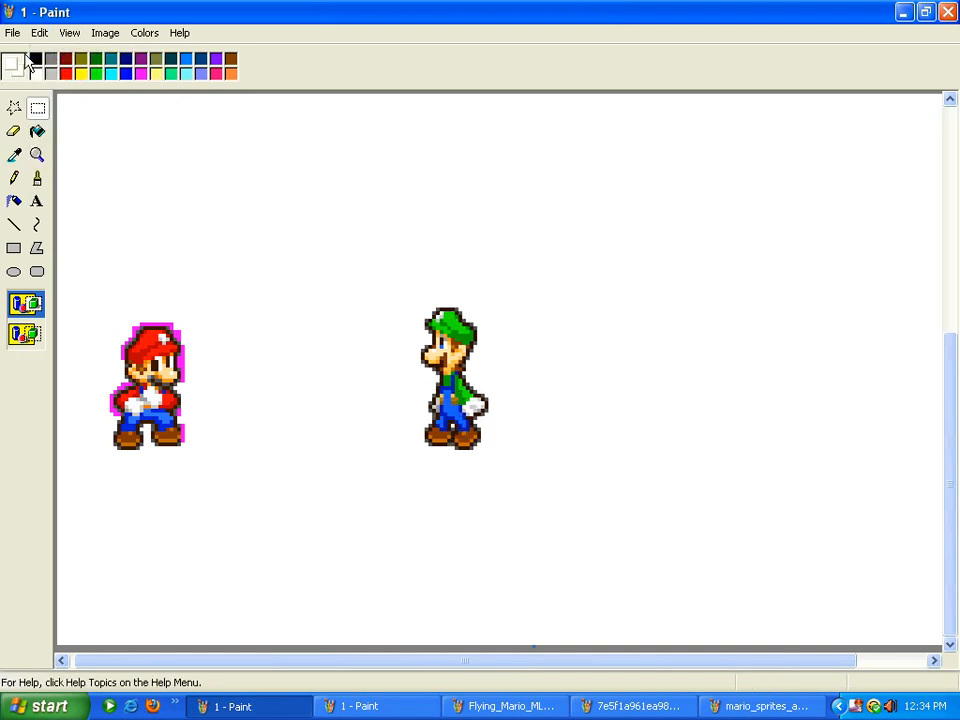
{"action": "left_click", "coordinate": [39, 32]}
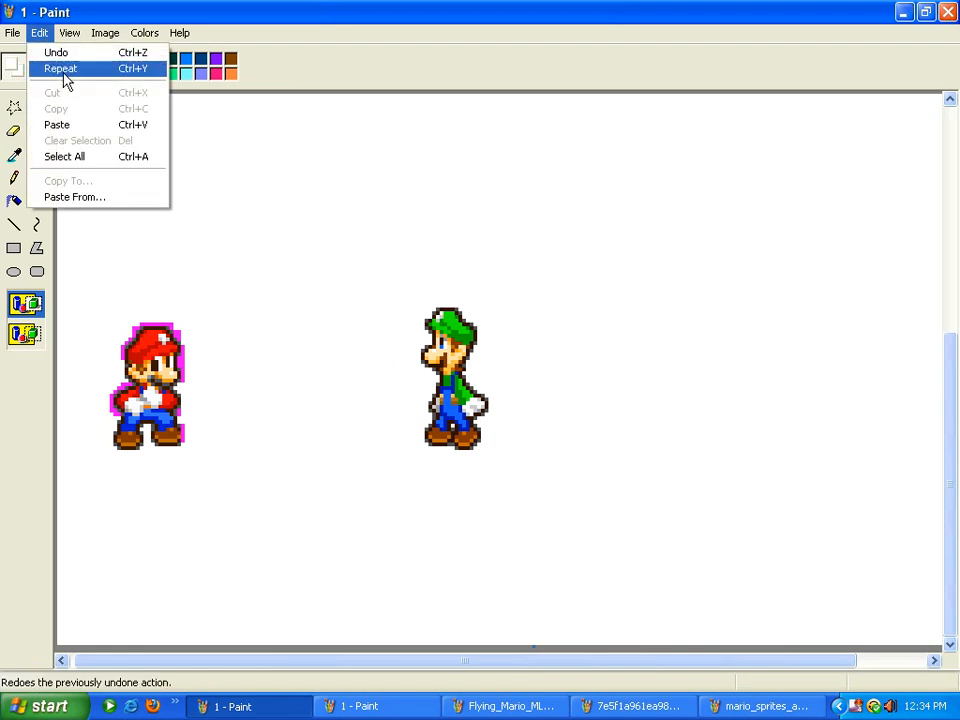
{"action": "left_click", "coordinate": [64, 73]}
{"action": "left_click", "coordinate": [51, 34]}
{"action": "mouse_move", "coordinate": [20, 35]}
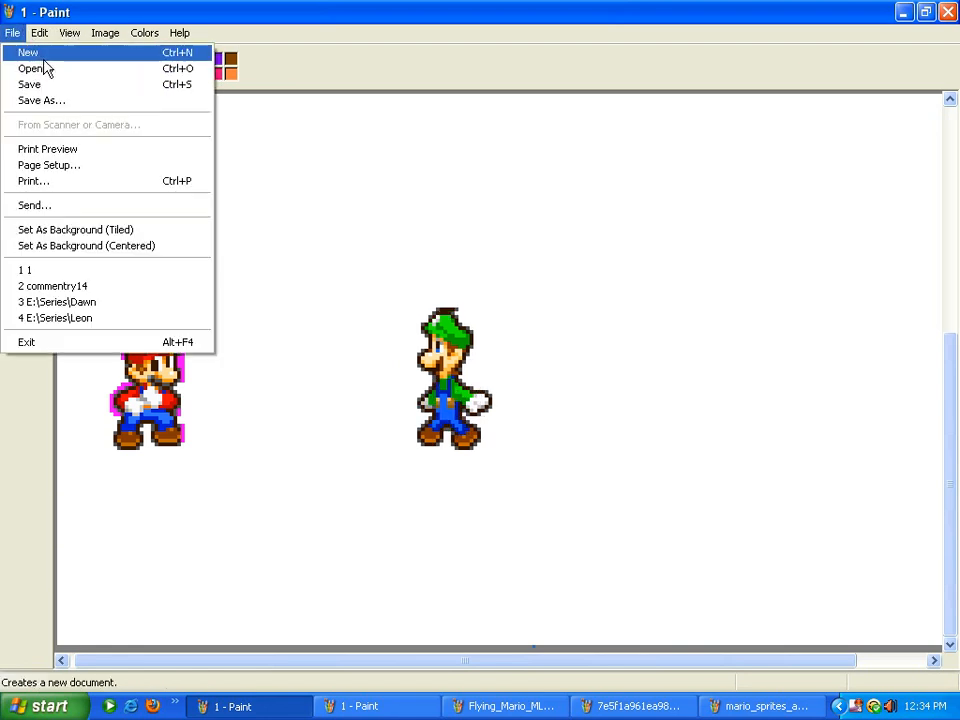
{"action": "left_click", "coordinate": [55, 55]}
{"action": "left_click", "coordinate": [40, 36]}
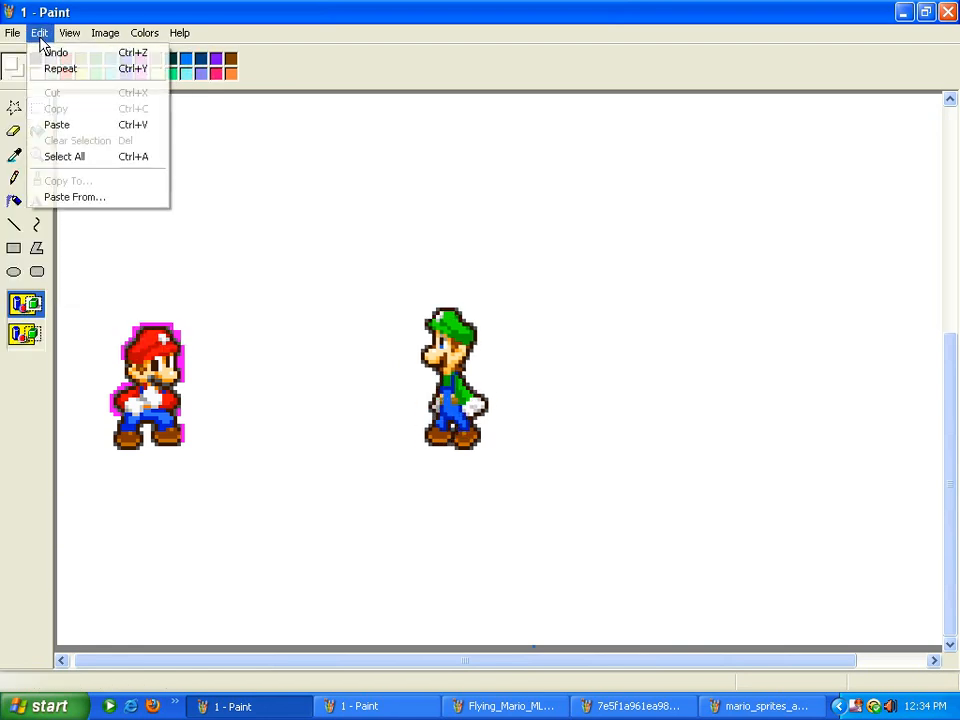
{"action": "left_click", "coordinate": [47, 69]}
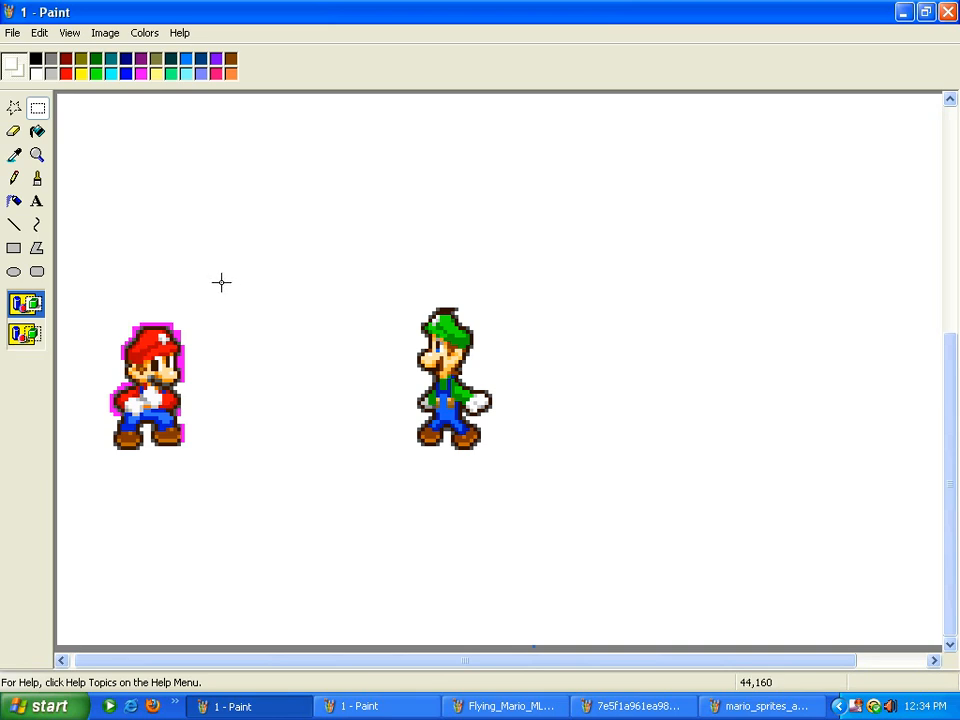
{"action": "left_click", "coordinate": [13, 131]}
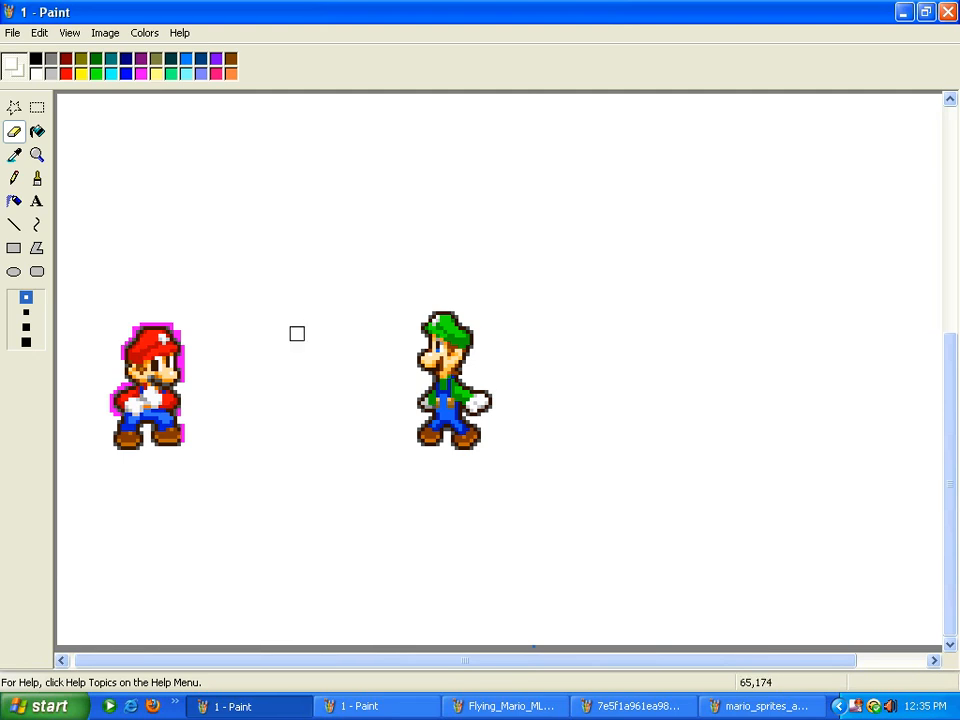
Bring up the Luigi sprite sheet and clear its old selection
{"action": "right_click", "coordinate": [857, 706]}
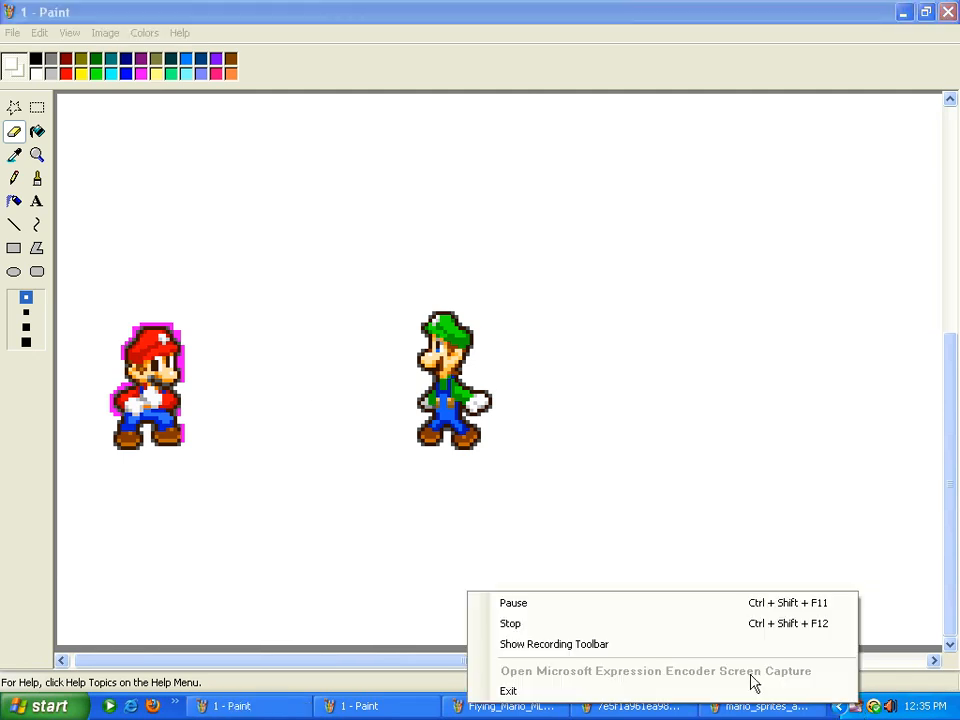
{"action": "left_click", "coordinate": [634, 625]}
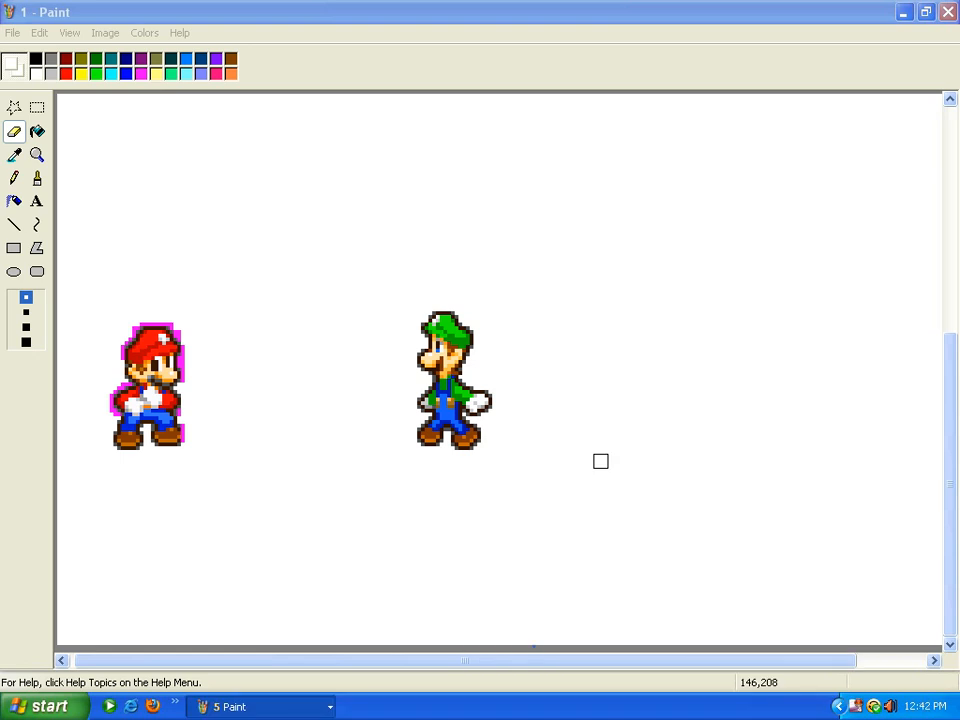
{"action": "left_click", "coordinate": [285, 706]}
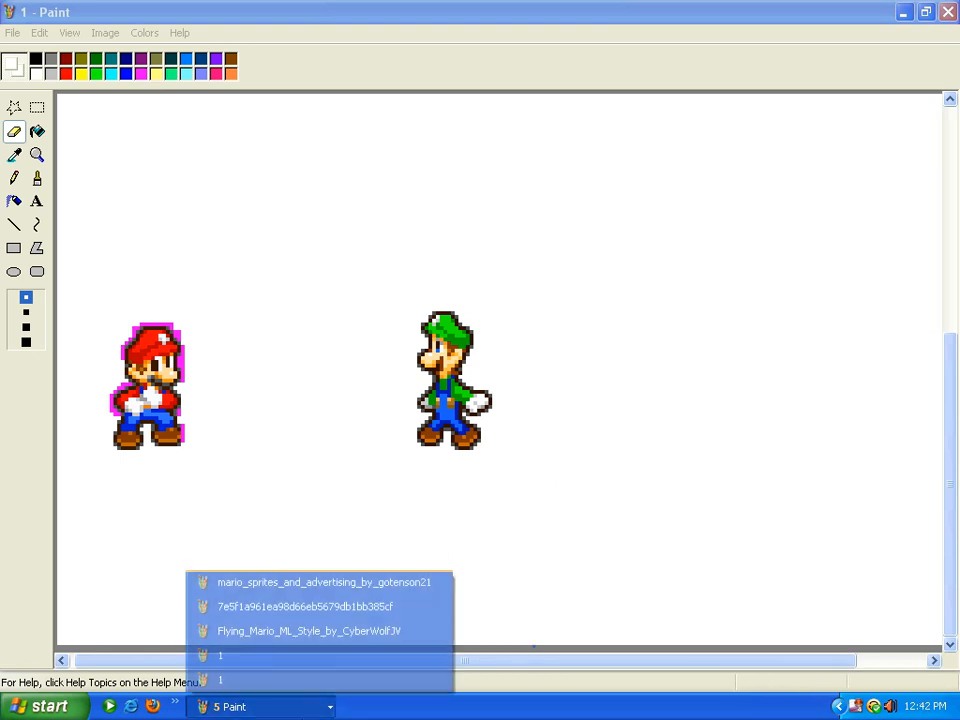
{"action": "left_click", "coordinate": [300, 607]}
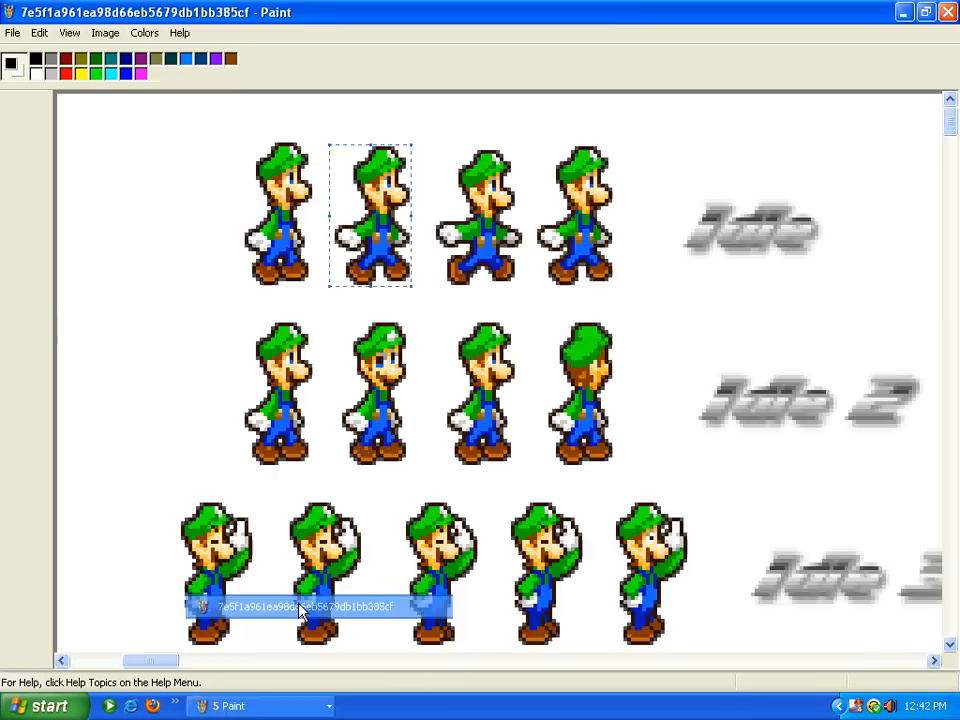
{"action": "left_click", "coordinate": [240, 396]}
Copy the first Mario frame from the Mario sprite sheet and return to picture 1
{"action": "left_click", "coordinate": [253, 710]}
{"action": "left_click", "coordinate": [268, 583]}
{"action": "right_click", "coordinate": [221, 307]}
{"action": "left_click", "coordinate": [250, 334]}
{"action": "left_click", "coordinate": [253, 710]}
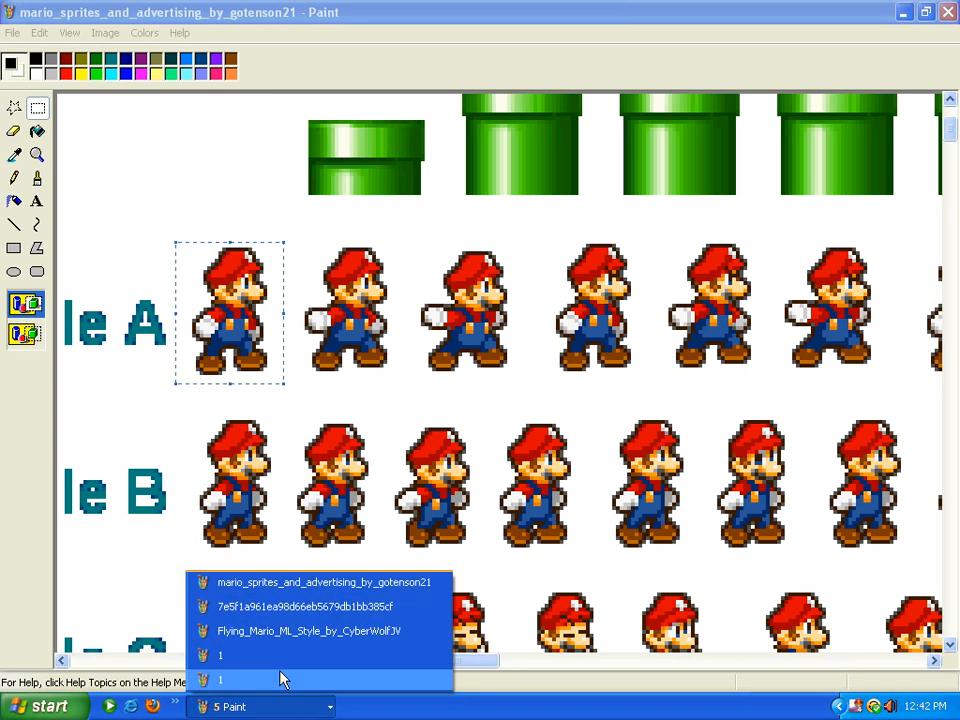
{"action": "left_click", "coordinate": [280, 679]}
{"action": "left_click", "coordinate": [39, 33]}
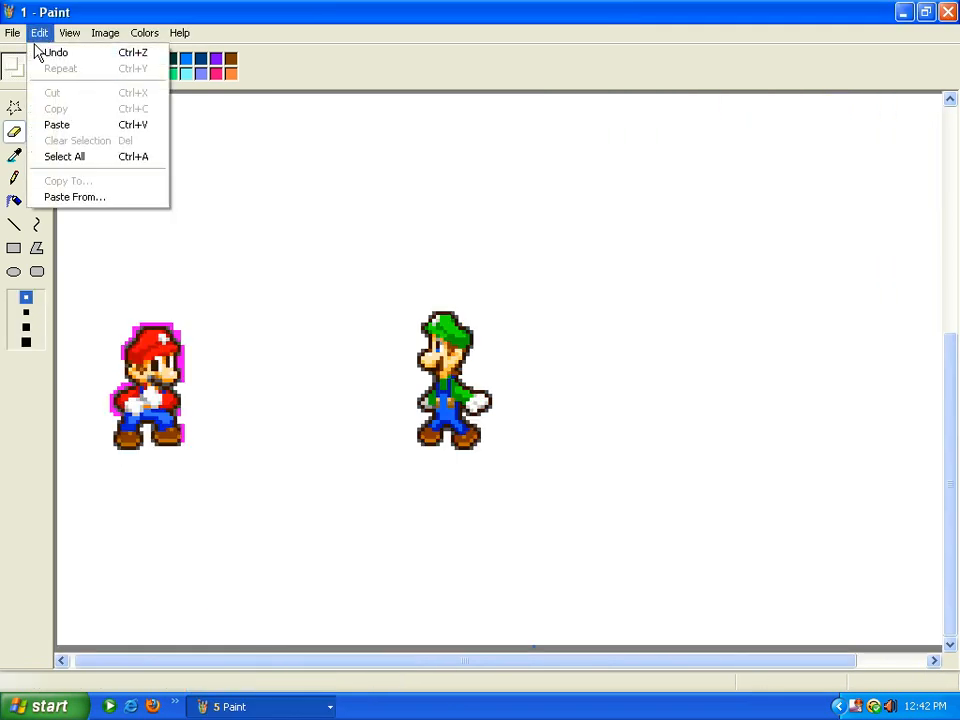
Paste the copied Mario between Mario and Luigi with a transparent background
{"action": "left_click", "coordinate": [57, 125]}
{"action": "left_click_drag", "start_coordinate": [100, 146], "coordinate": [272, 368]}
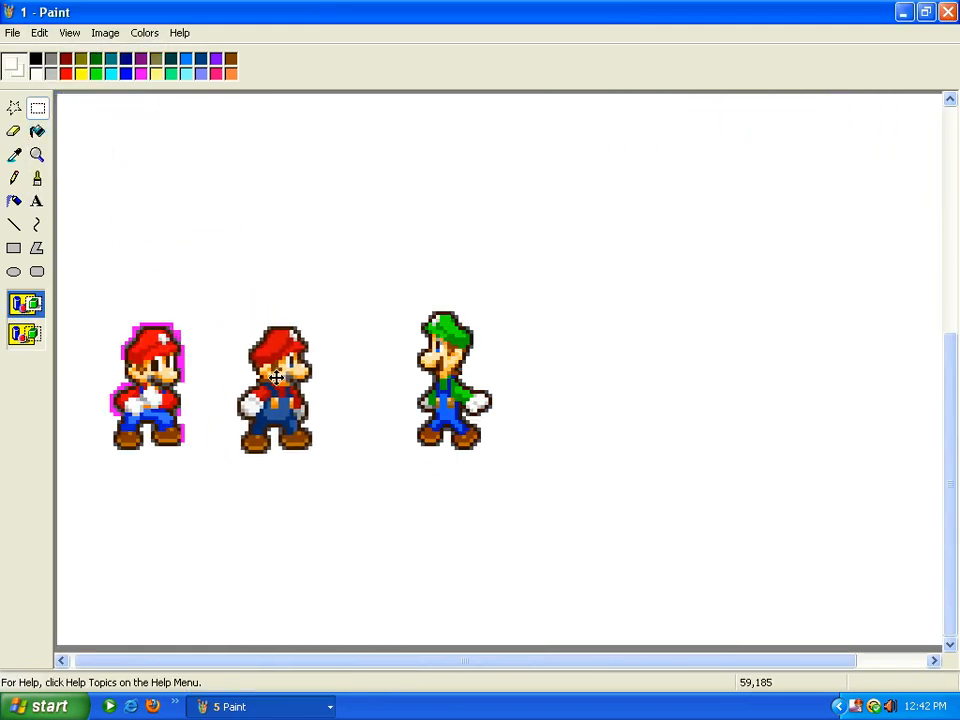
{"action": "left_click", "coordinate": [22, 336]}
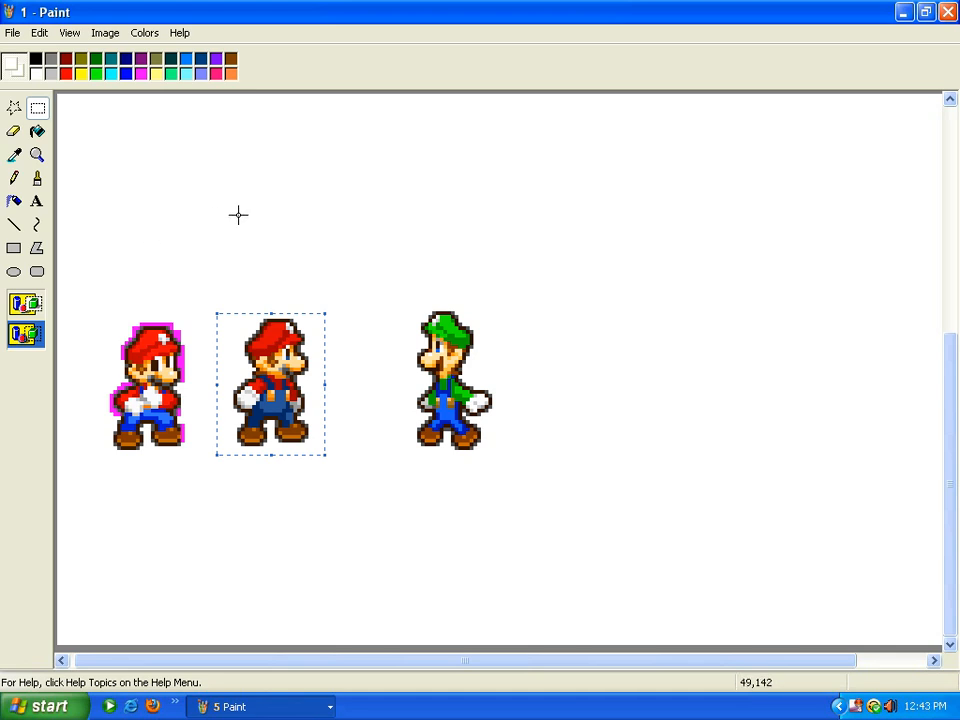
Cut the middle Mario back out, sample Mario's colours, and erase the magenta outline around him
{"action": "right_click", "coordinate": [254, 347]}
{"action": "left_click", "coordinate": [276, 357]}
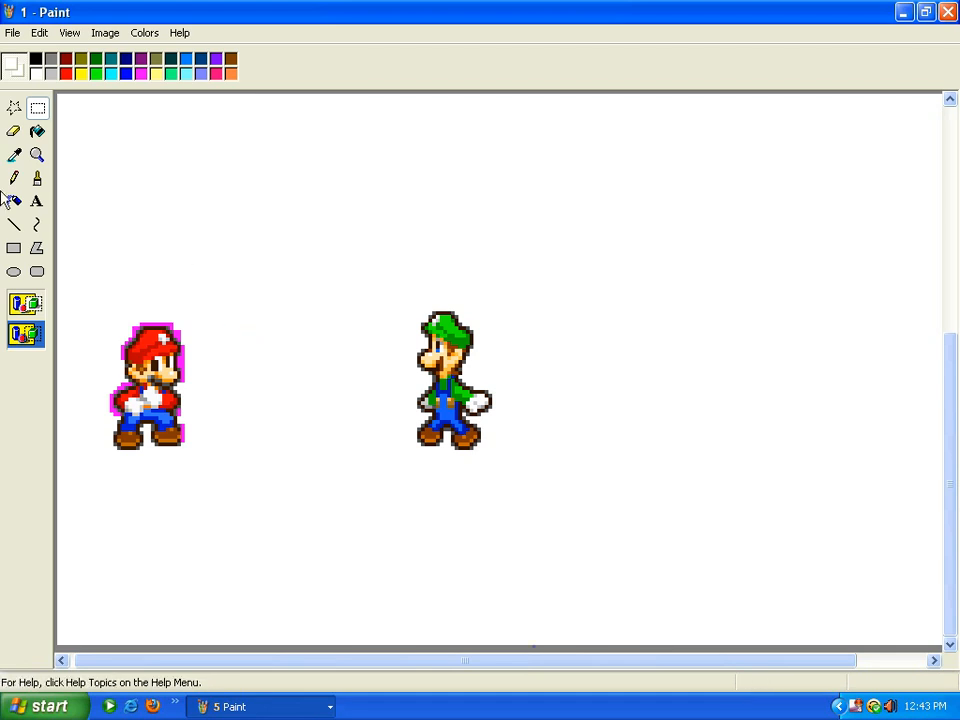
{"action": "left_click", "coordinate": [15, 155]}
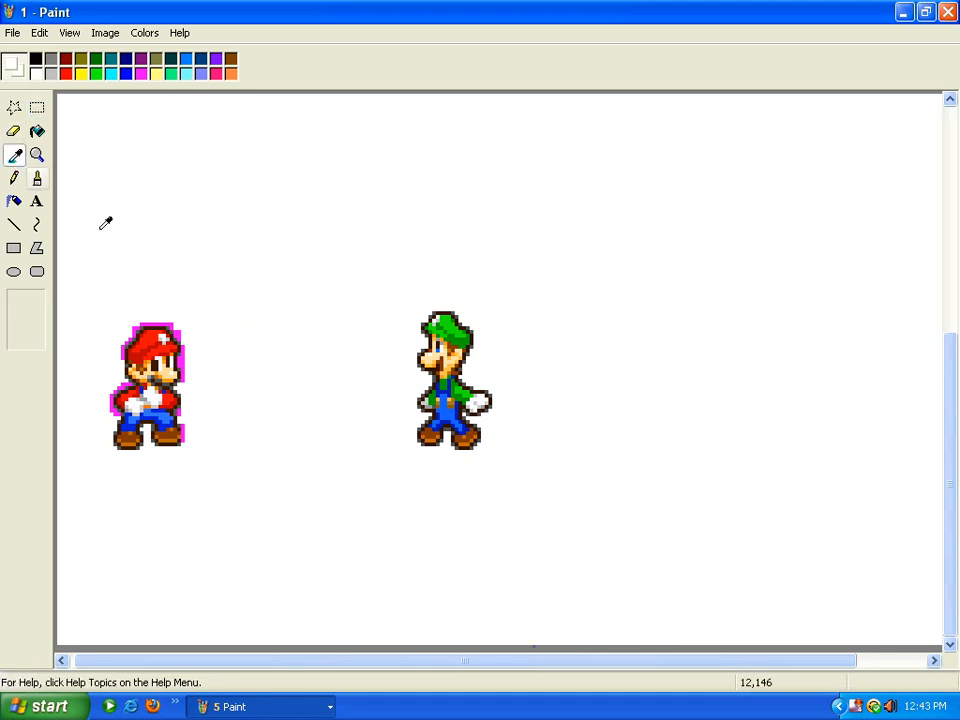
{"action": "left_click", "coordinate": [176, 323]}
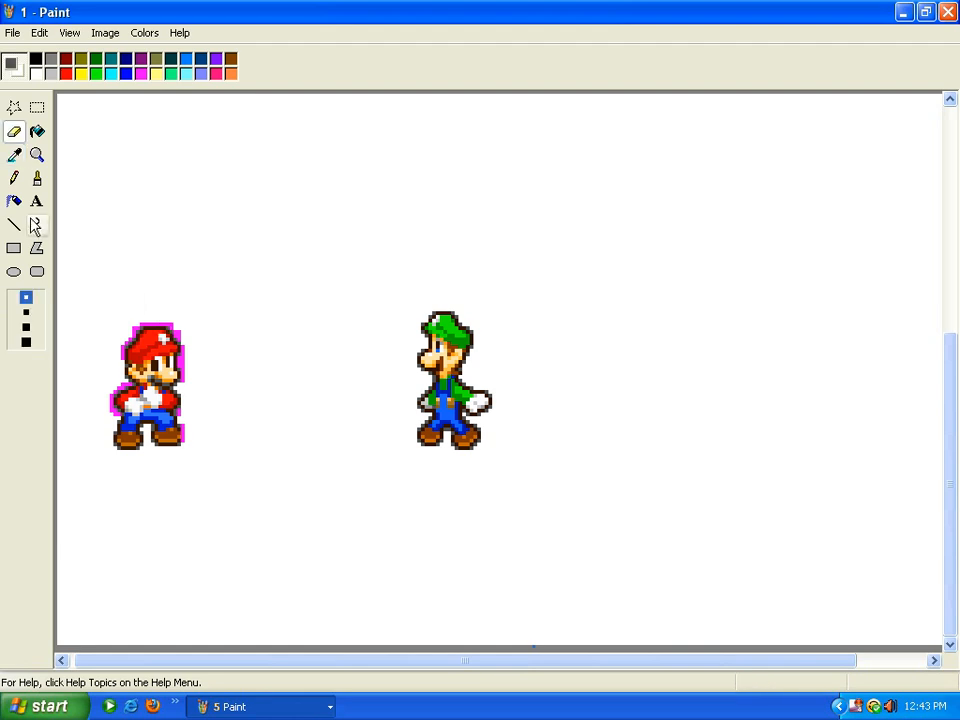
{"action": "left_click", "coordinate": [18, 155]}
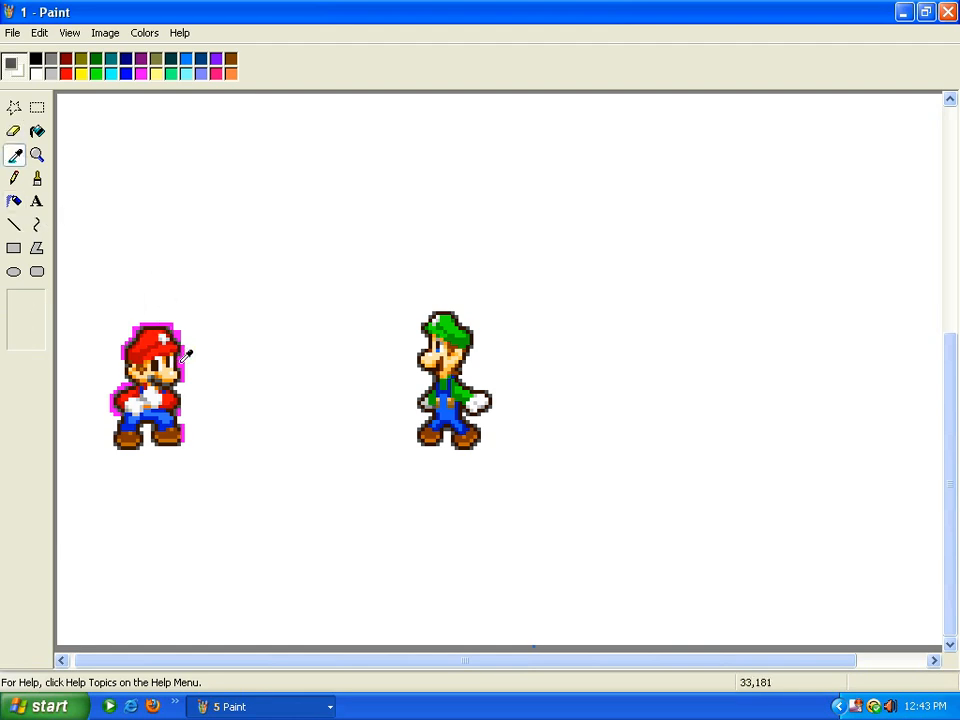
{"action": "left_click", "coordinate": [181, 360]}
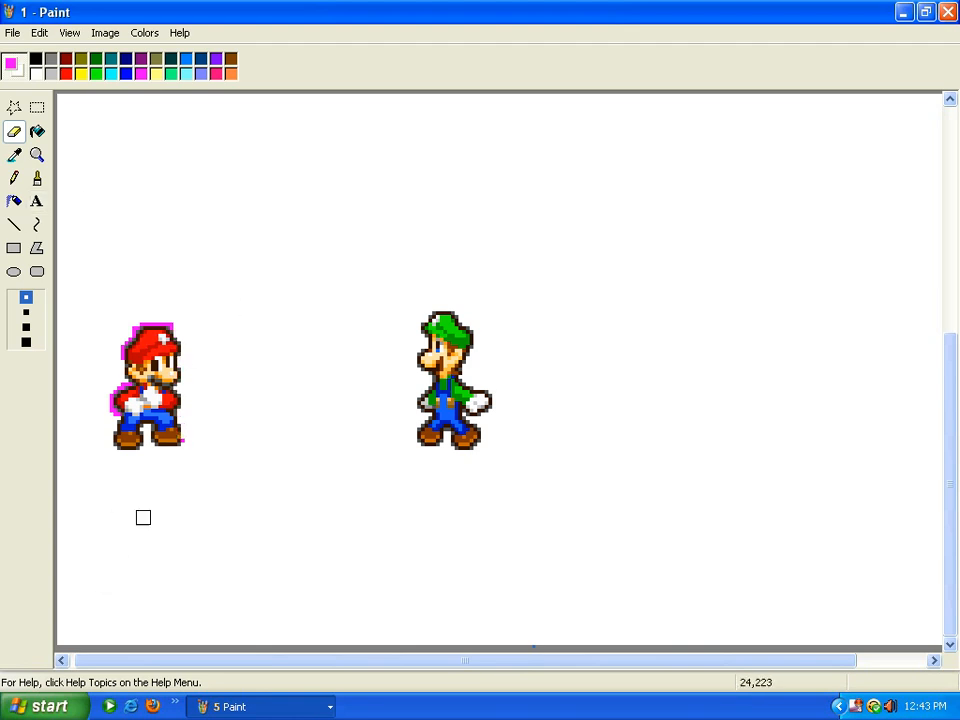
{"action": "left_click_drag", "start_coordinate": [155, 333], "coordinate": [101, 379]}
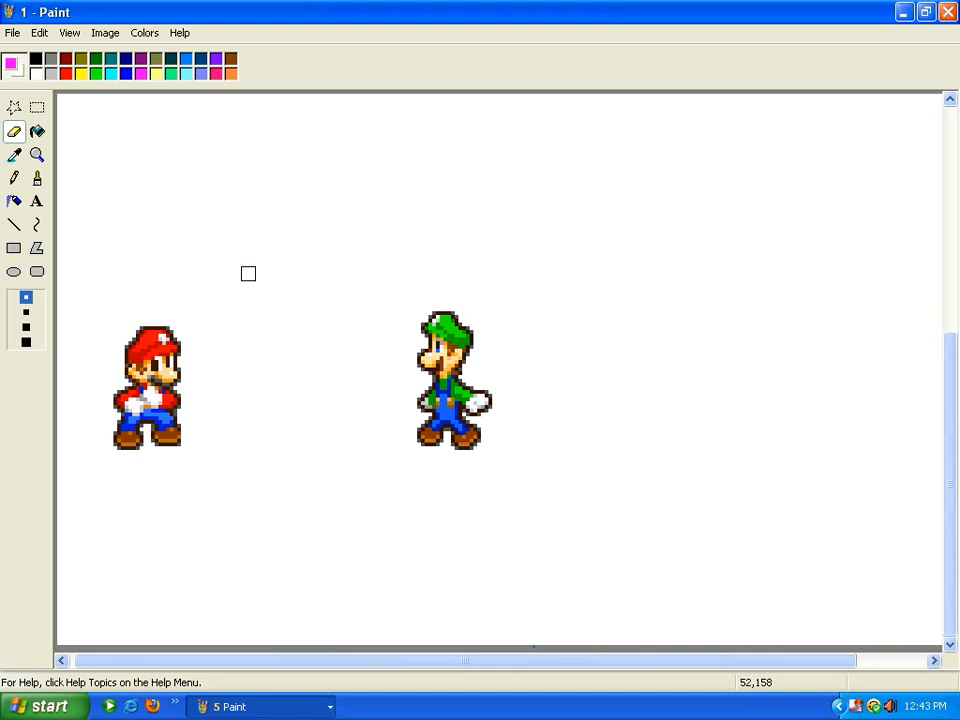
{"action": "left_click", "coordinate": [14, 155]}
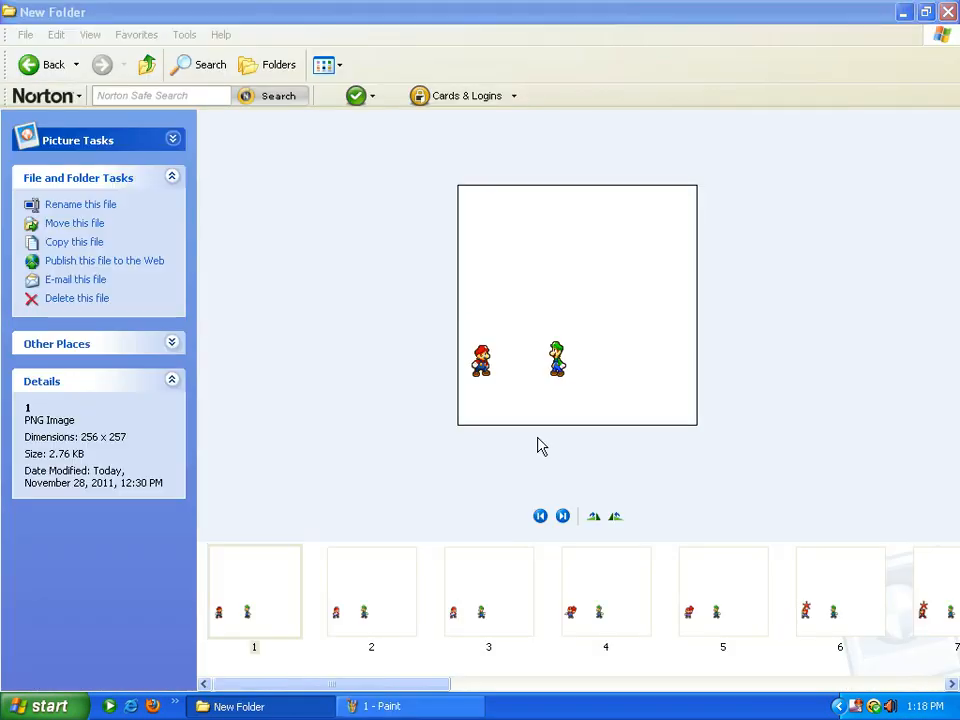
Open animation frame 1 from the folder for editing in Paint
{"action": "right_click", "coordinate": [280, 567]}
{"action": "left_click", "coordinate": [355, 266]}
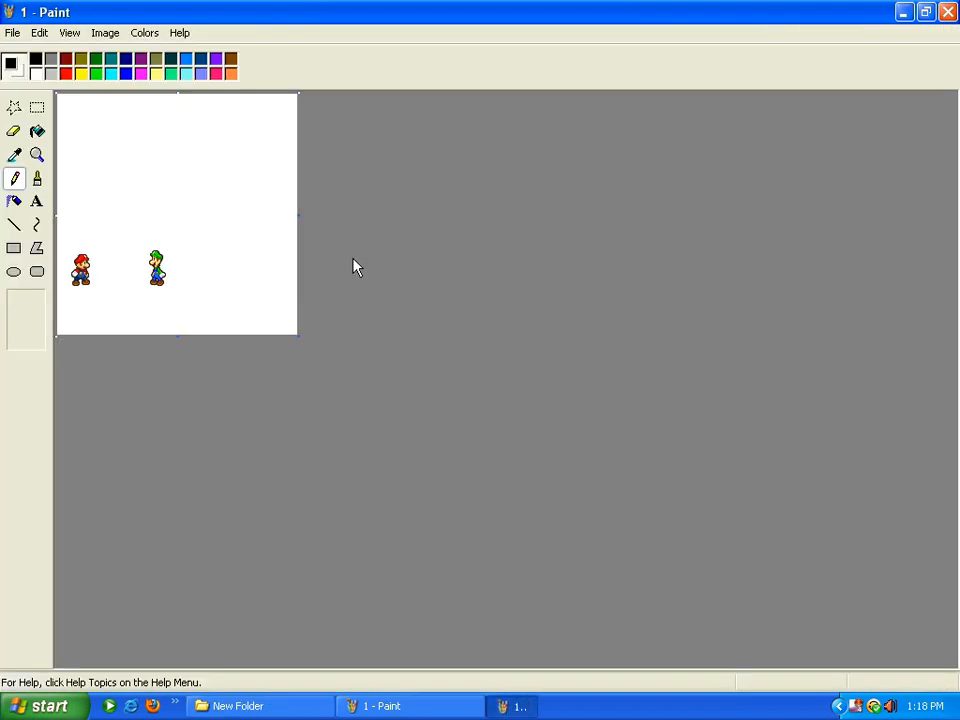
Select and copy the entire frame 1 canvas
{"action": "left_click", "coordinate": [42, 106]}
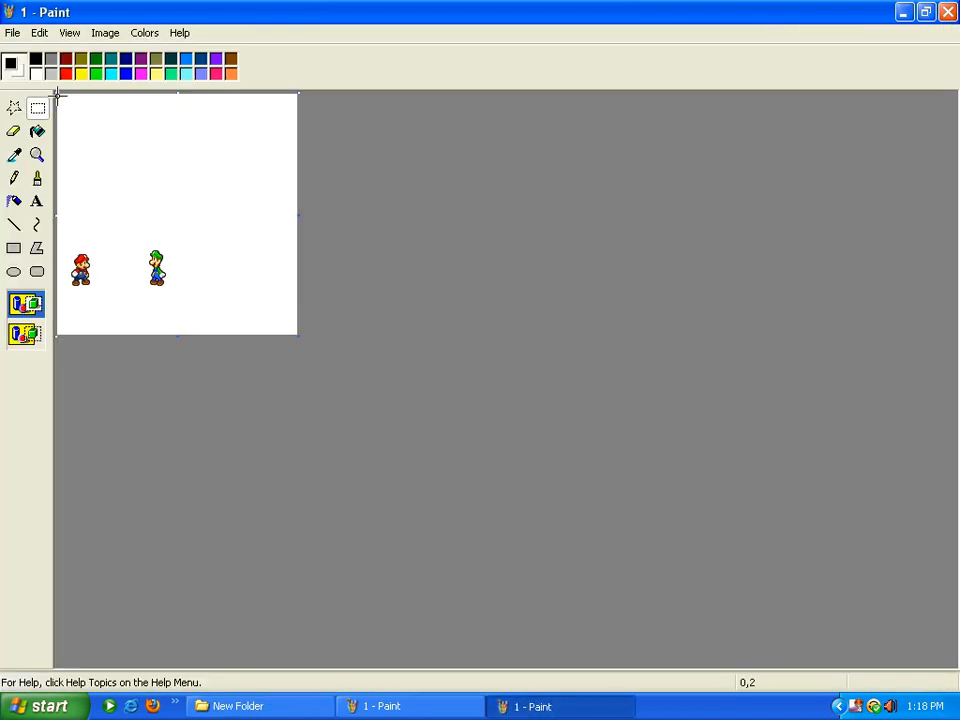
{"action": "left_click_drag", "start_coordinate": [57, 95], "coordinate": [302, 354]}
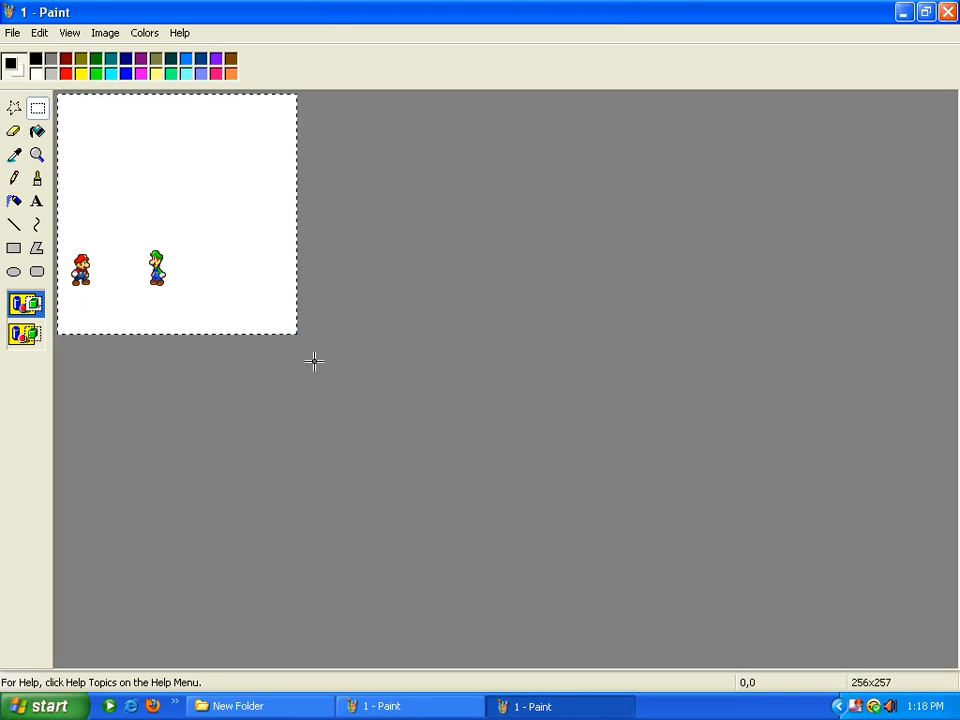
{"action": "right_click", "coordinate": [228, 233]}
{"action": "left_click", "coordinate": [288, 250]}
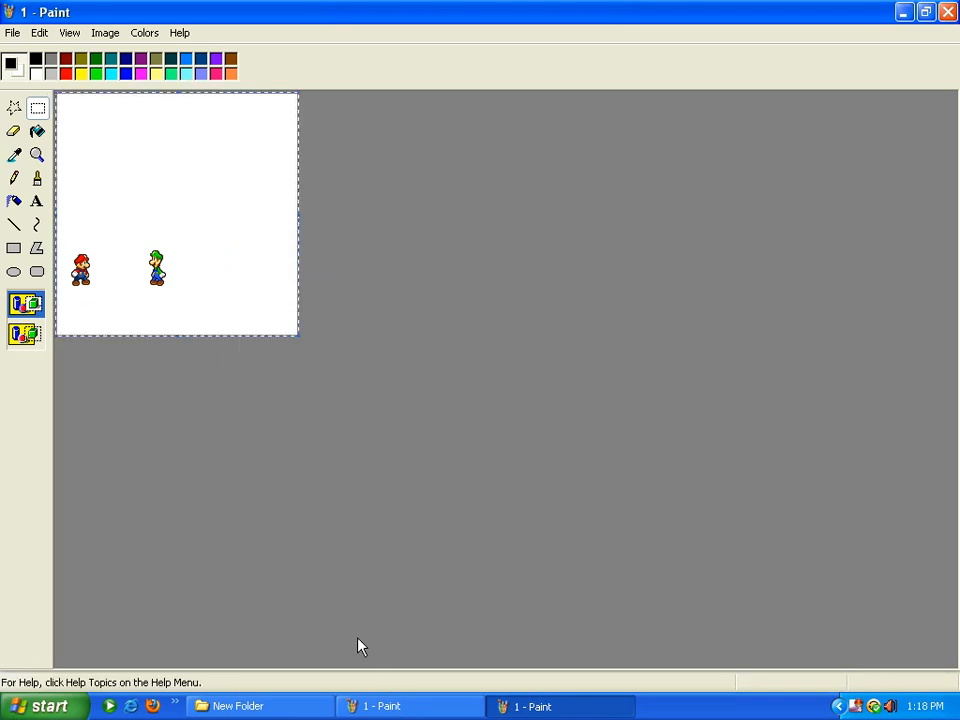
Paste frame 1 onto the space-station background with its white backdrop transparent
{"action": "left_click", "coordinate": [390, 705]}
{"action": "left_click", "coordinate": [39, 32]}
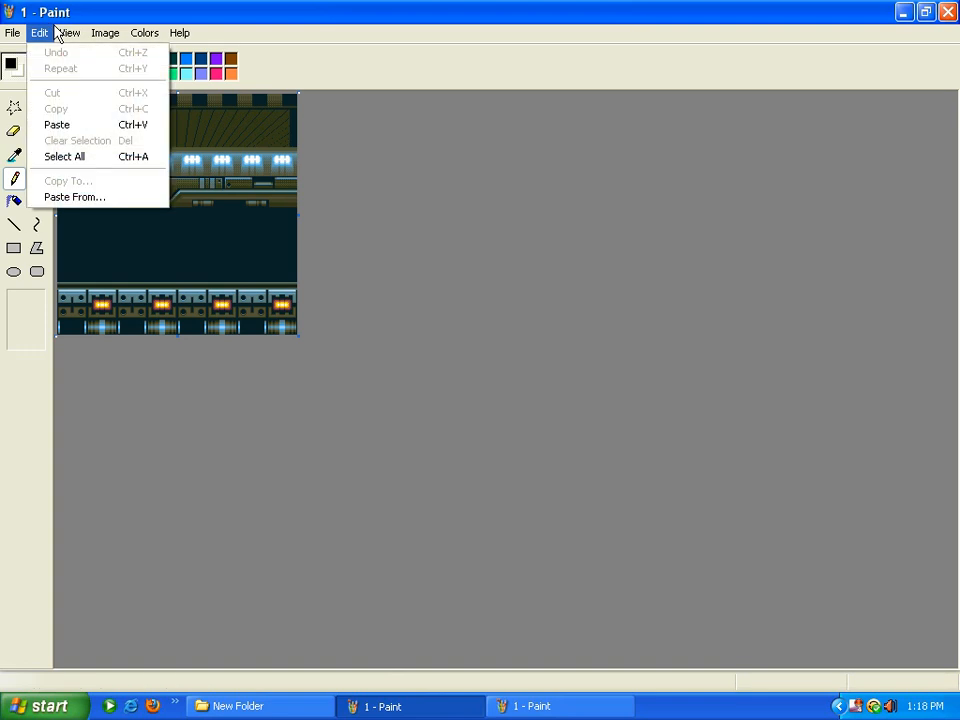
{"action": "left_click", "coordinate": [45, 128]}
{"action": "left_click", "coordinate": [30, 335]}
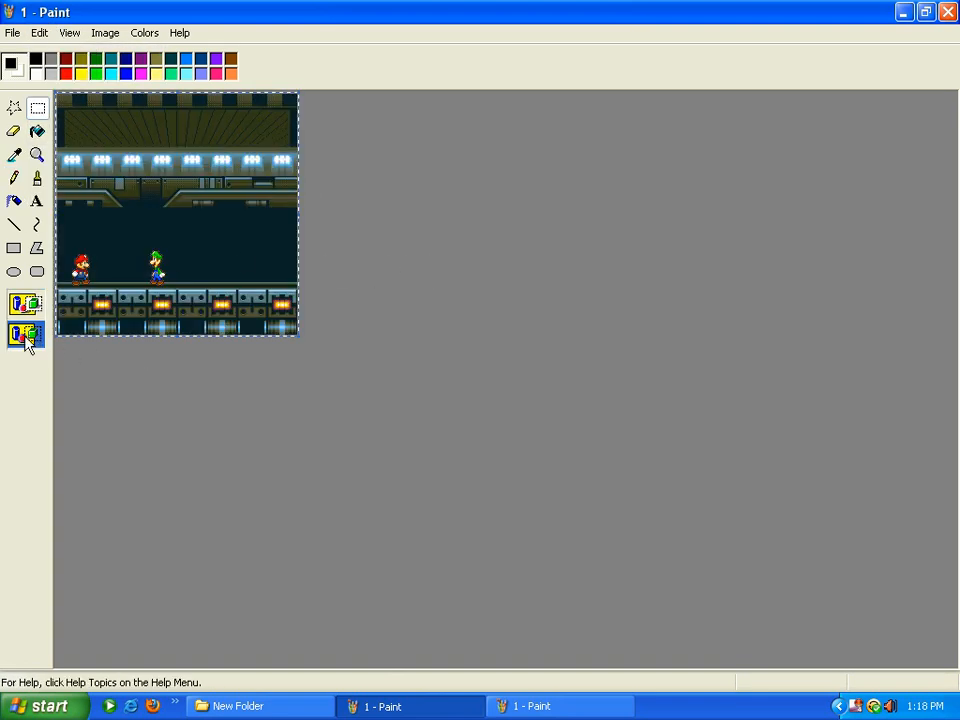
{"action": "left_click", "coordinate": [583, 310]}
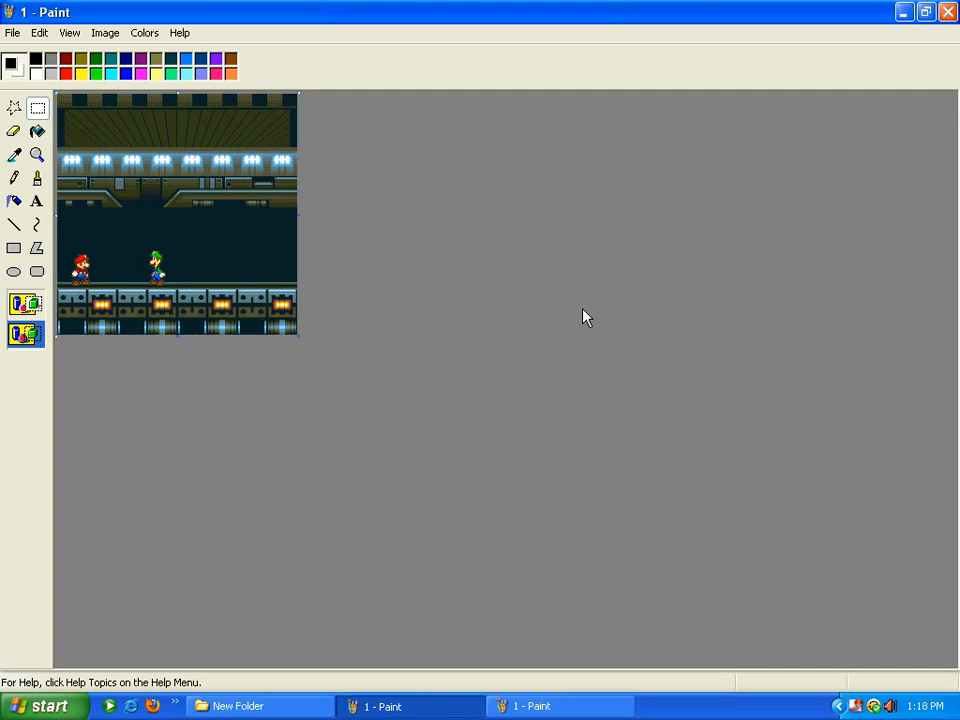
Save the scene as PNG '1' in Removable Disk (E:) > animtions > computer class
{"action": "left_click", "coordinate": [12, 33]}
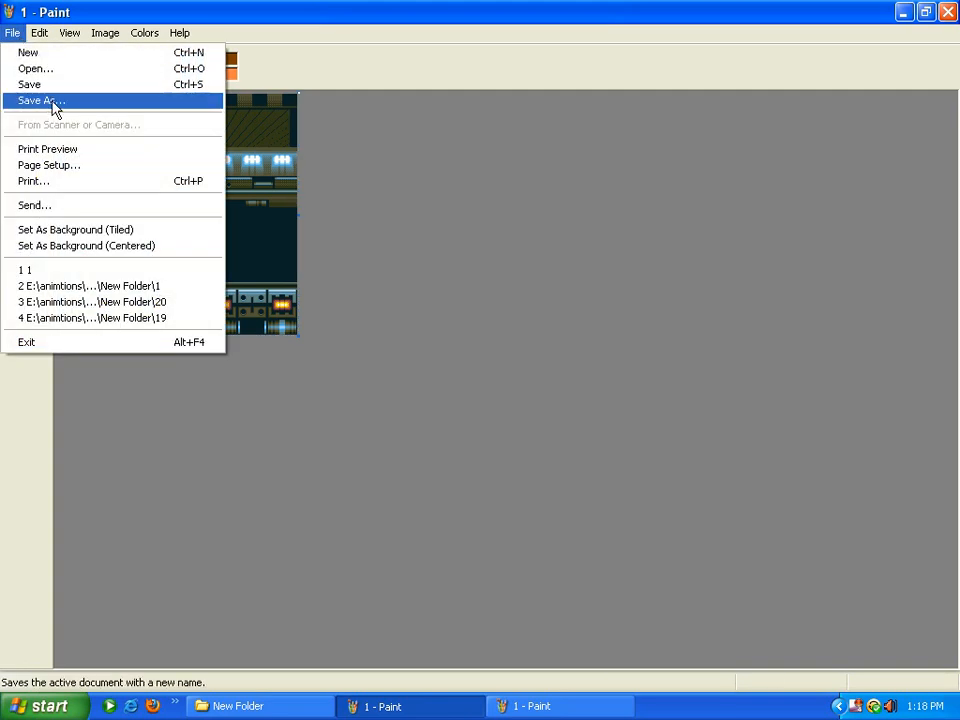
{"action": "left_click", "coordinate": [45, 101]}
{"action": "left_click", "coordinate": [333, 91]}
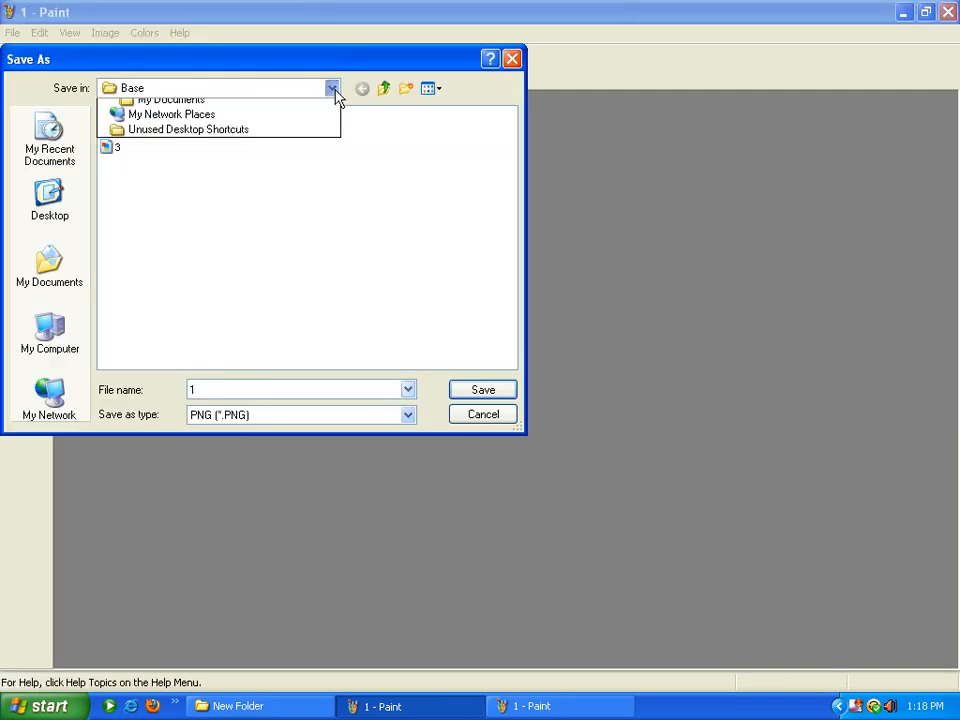
{"action": "left_click", "coordinate": [193, 203]}
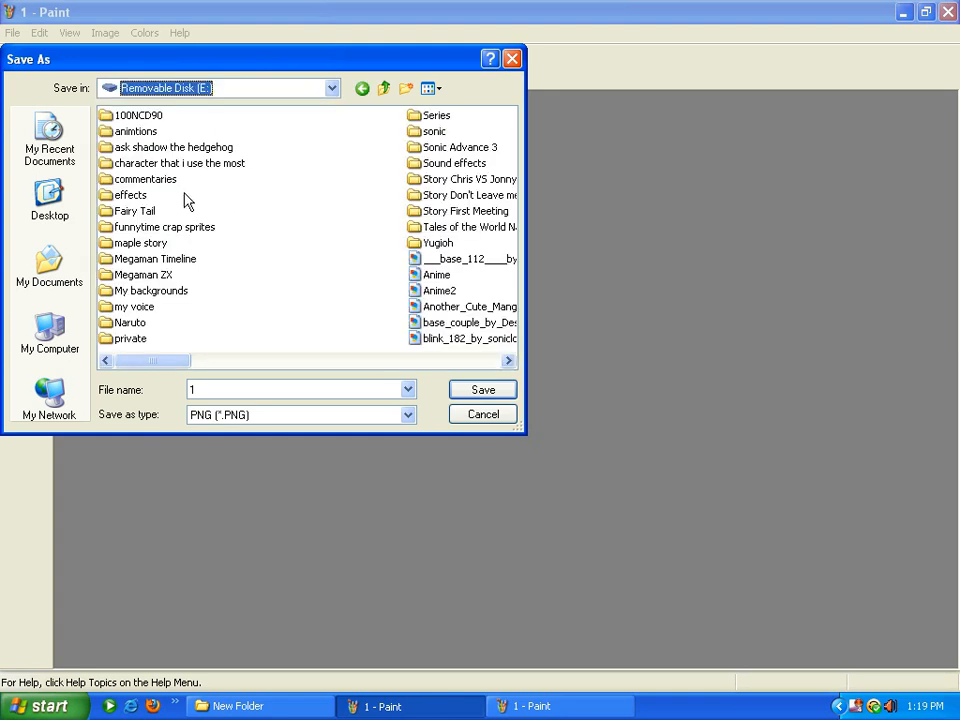
{"action": "left_click", "coordinate": [147, 131]}
{"action": "double_click", "coordinate": [148, 133]}
{"action": "double_click", "coordinate": [152, 134]}
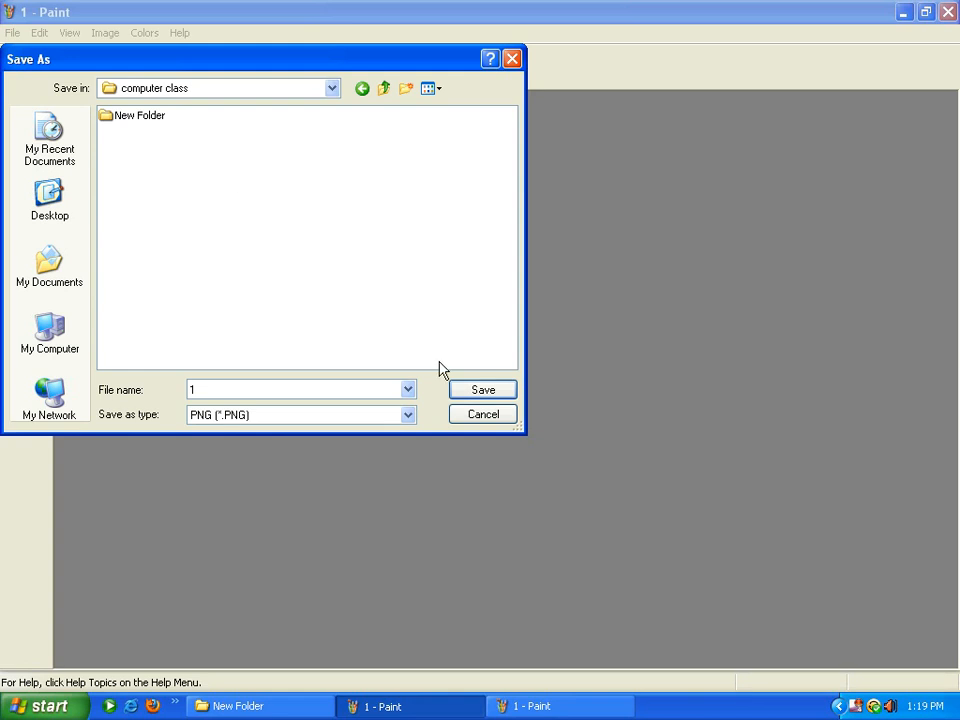
{"action": "left_click", "coordinate": [481, 392]}
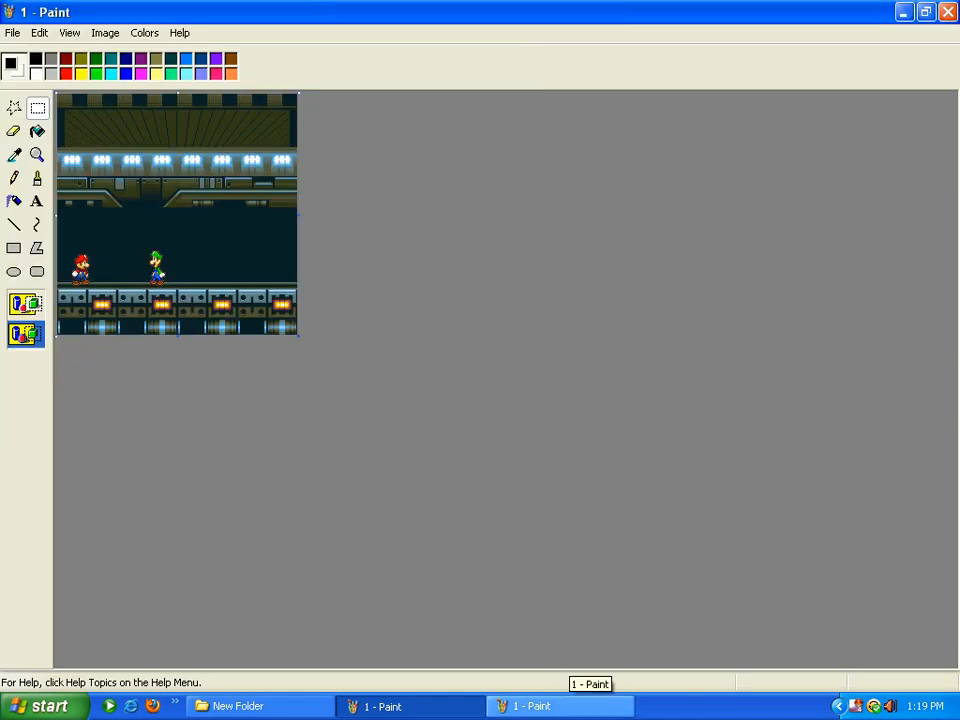
{"action": "left_click", "coordinate": [555, 705]}
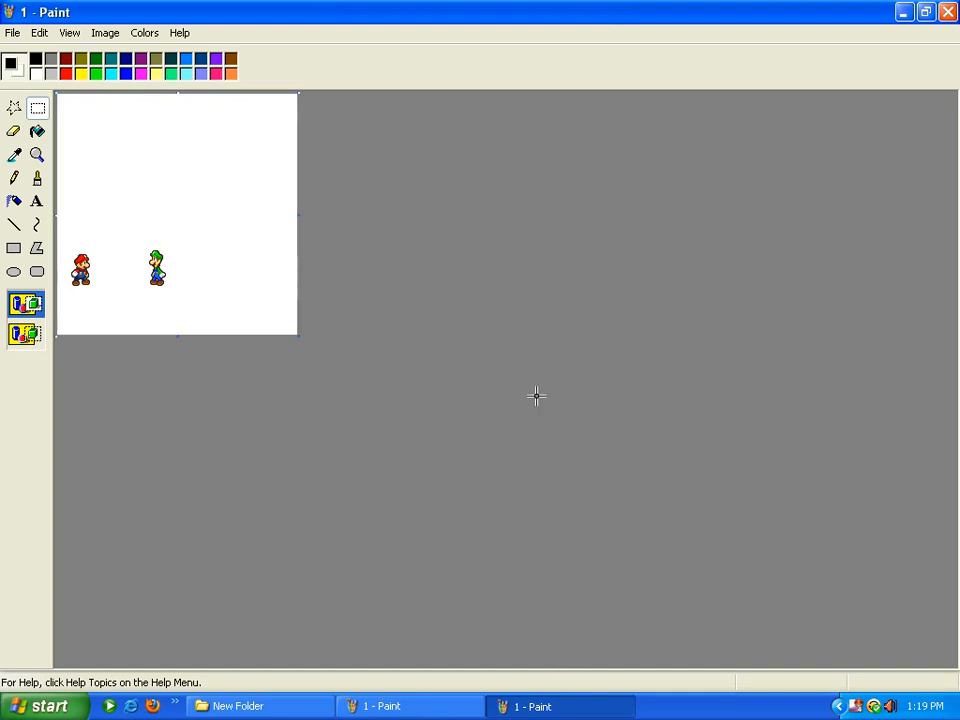
Close the extra frame 1 window and open frame 2 for editing in Paint
{"action": "left_click", "coordinate": [947, 12]}
{"action": "left_click", "coordinate": [238, 706]}
{"action": "right_click", "coordinate": [407, 602]}
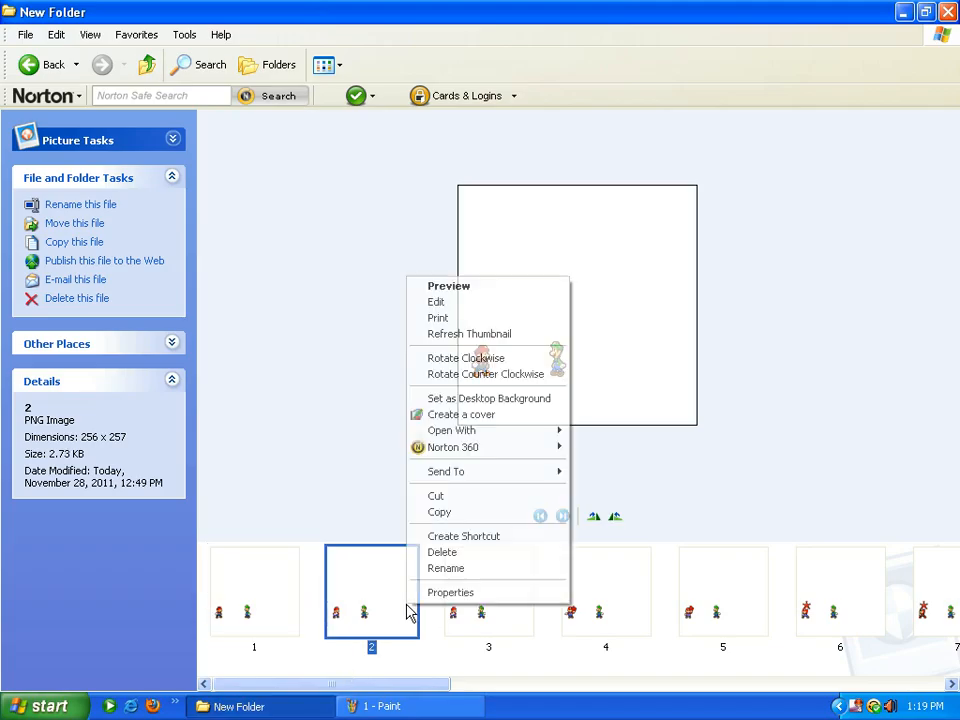
{"action": "left_click", "coordinate": [448, 303]}
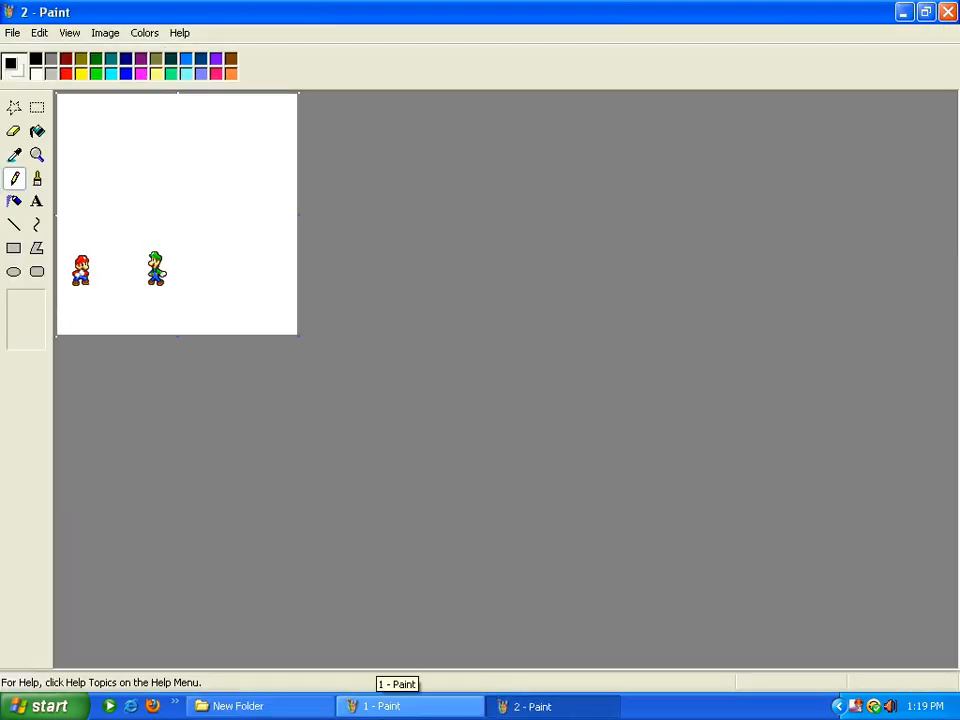
{"action": "left_click", "coordinate": [392, 706]}
{"action": "left_click", "coordinate": [36, 32]}
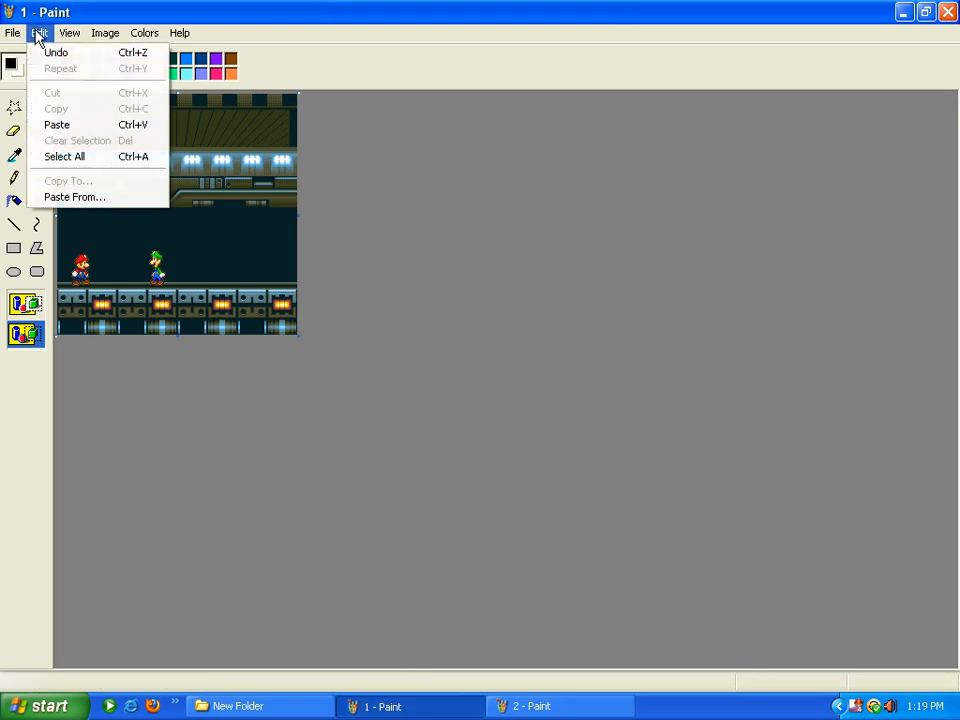
{"action": "left_click", "coordinate": [36, 32]}
{"action": "left_click", "coordinate": [594, 715]}
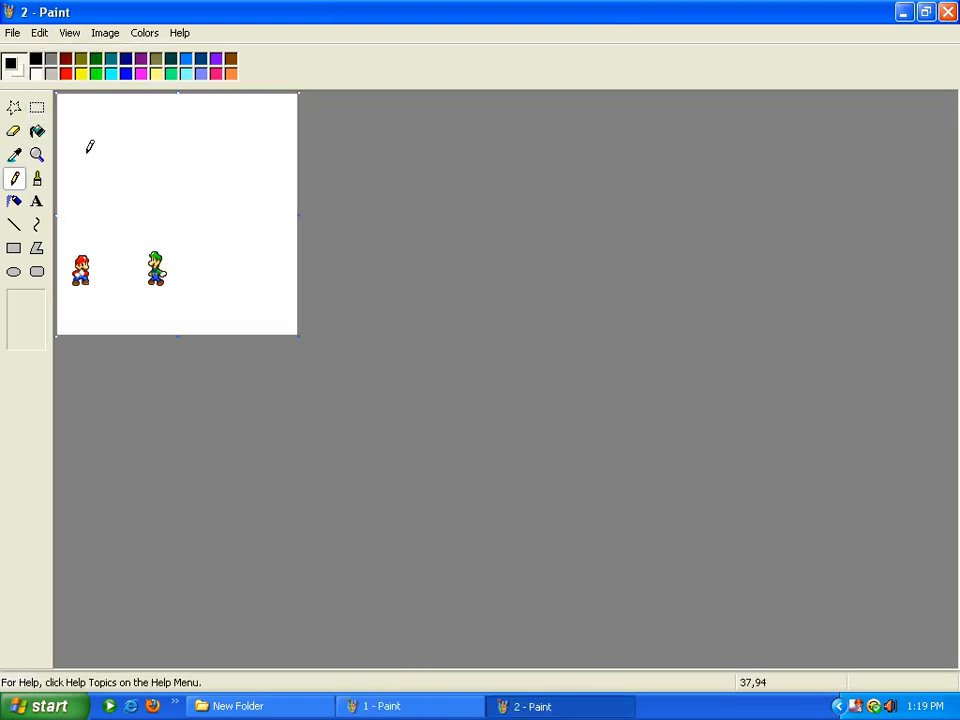
Select and copy the entire frame 2 canvas
{"action": "left_click", "coordinate": [37, 107]}
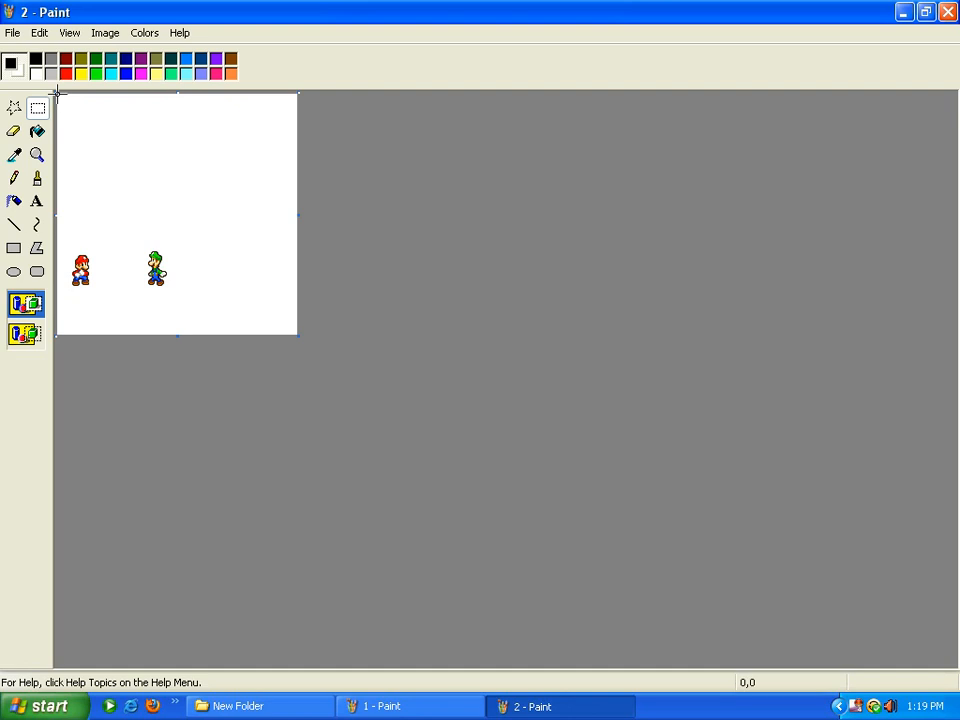
{"action": "left_click_drag", "start_coordinate": [58, 94], "coordinate": [174, 101]}
{"action": "left_click_drag", "start_coordinate": [58, 95], "coordinate": [316, 361]}
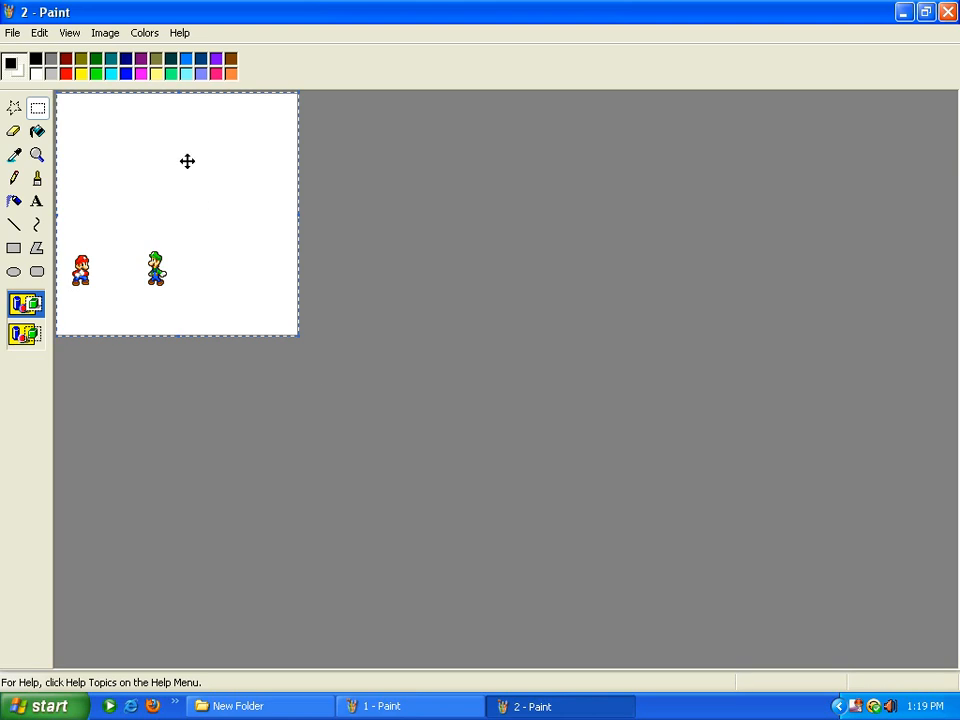
{"action": "left_click", "coordinate": [314, 150]}
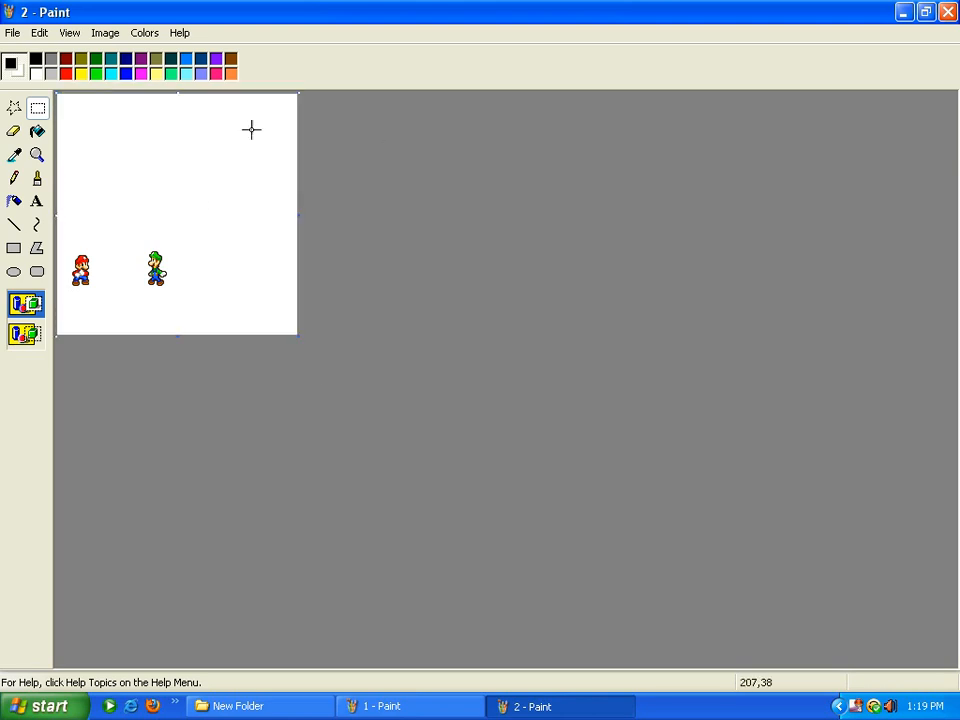
{"action": "left_click_drag", "start_coordinate": [58, 95], "coordinate": [120, 94]}
{"action": "left_click_drag", "start_coordinate": [58, 95], "coordinate": [306, 321]}
{"action": "right_click", "coordinate": [156, 203]}
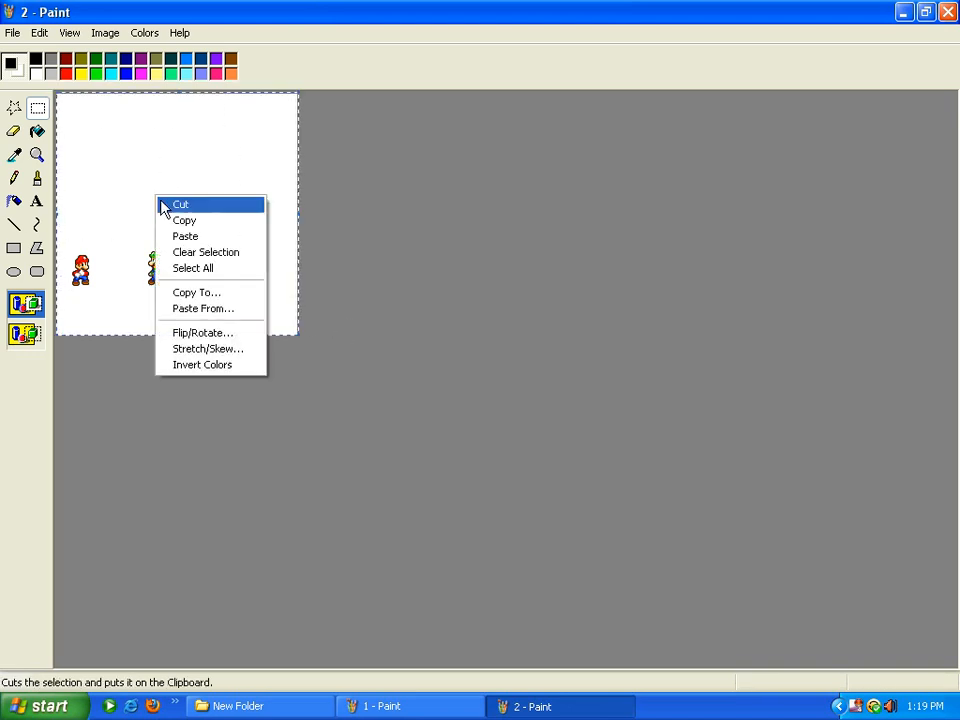
{"action": "left_click", "coordinate": [187, 220]}
Paste frame 2 opaquely onto the background scene, then undo the paste
{"action": "left_click", "coordinate": [435, 712]}
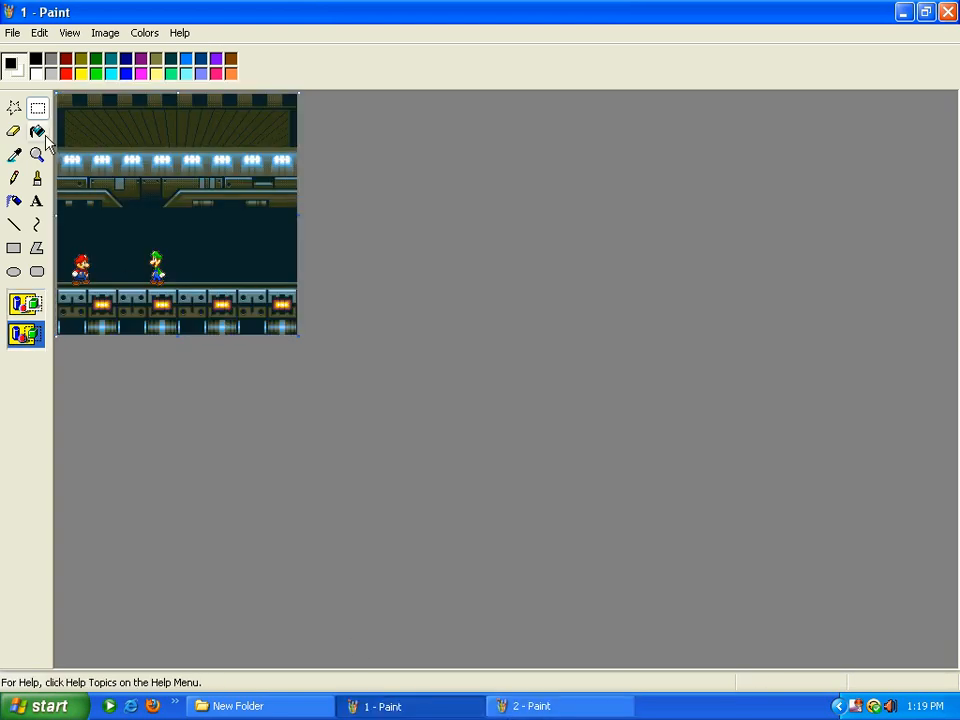
{"action": "left_click", "coordinate": [39, 32]}
{"action": "left_click", "coordinate": [60, 126]}
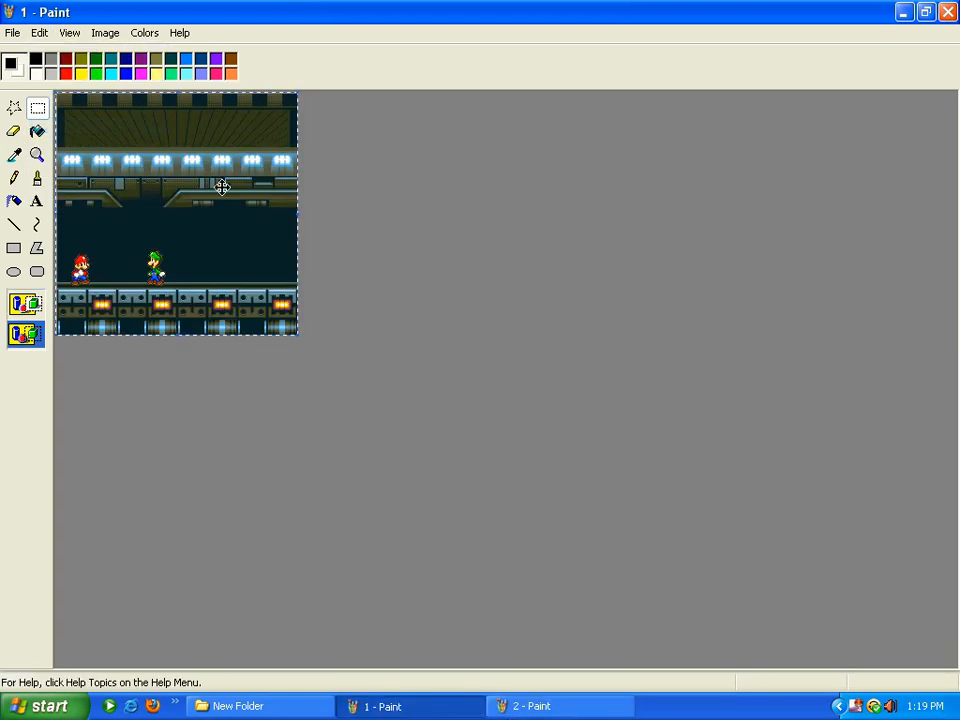
{"action": "left_click", "coordinate": [26, 303]}
{"action": "left_click", "coordinate": [478, 245]}
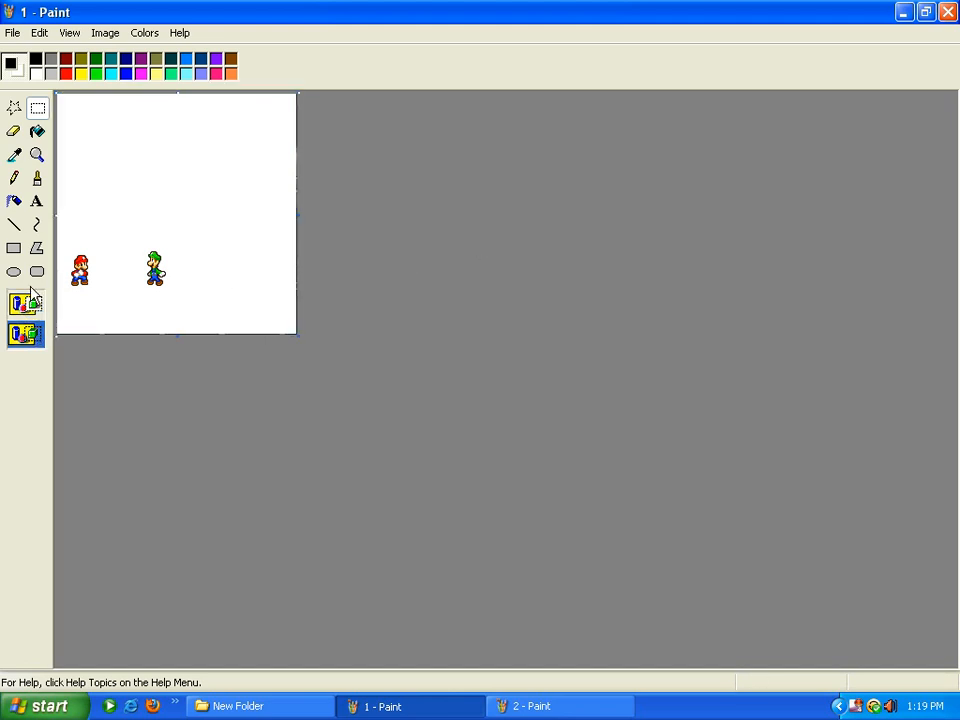
{"action": "left_click", "coordinate": [39, 33]}
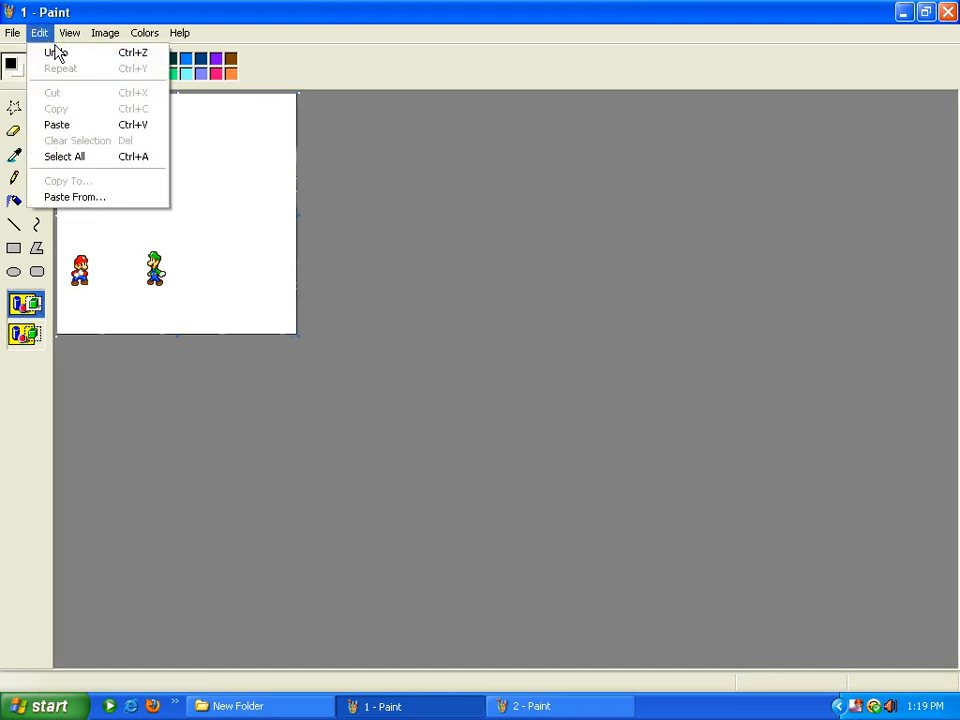
{"action": "left_click", "coordinate": [45, 51]}
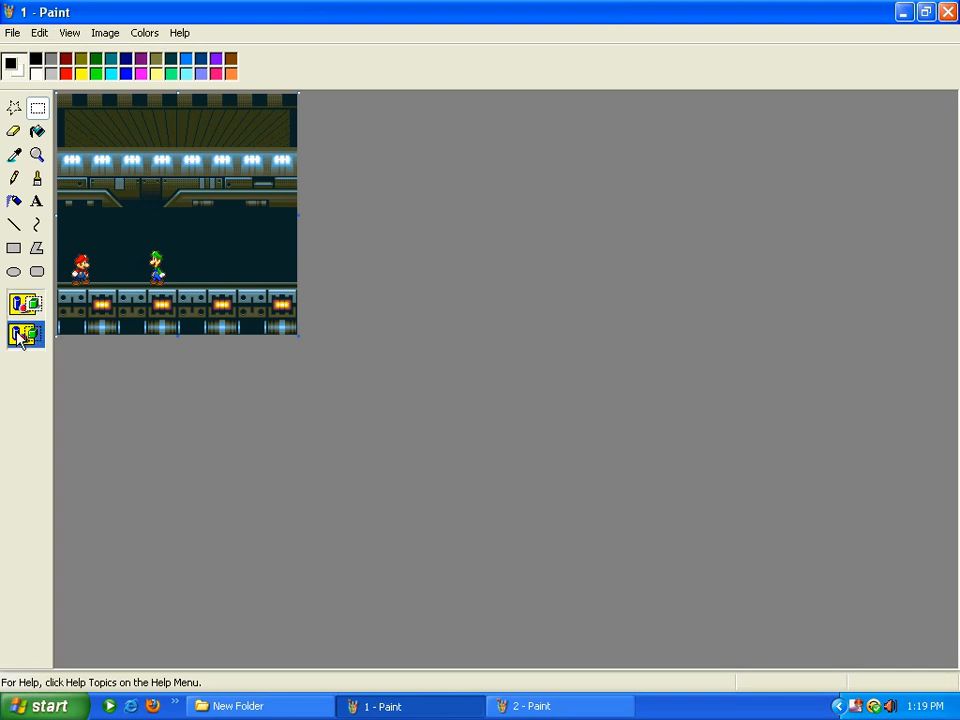
Paste again, toggle transparent/opaque, undo, and close the window without saving
{"action": "left_click", "coordinate": [45, 33]}
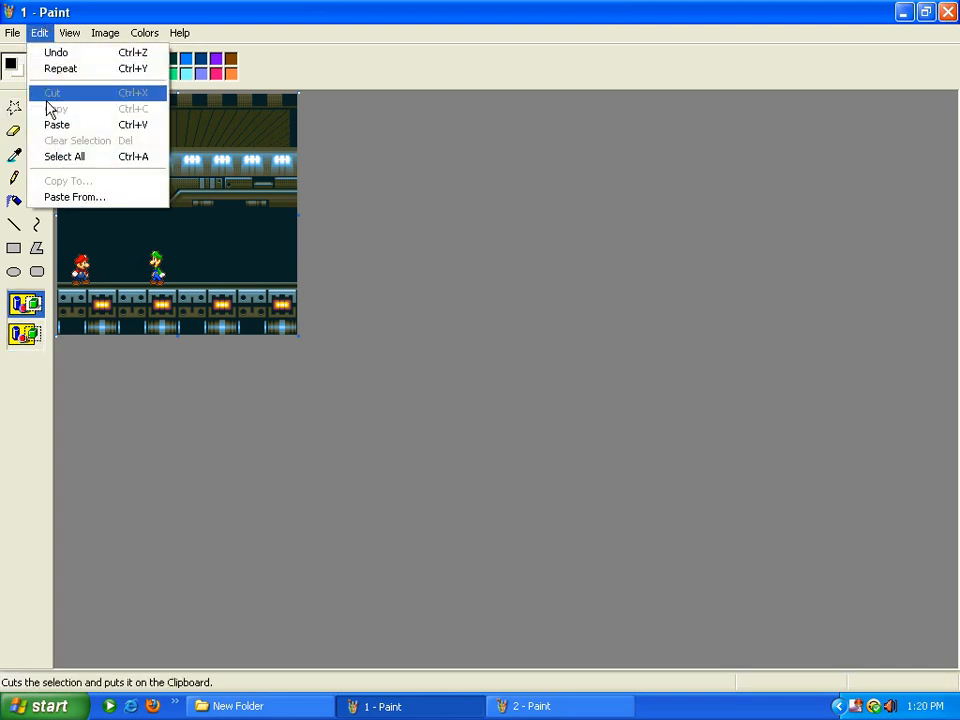
{"action": "left_click", "coordinate": [56, 123]}
{"action": "left_click", "coordinate": [20, 338]}
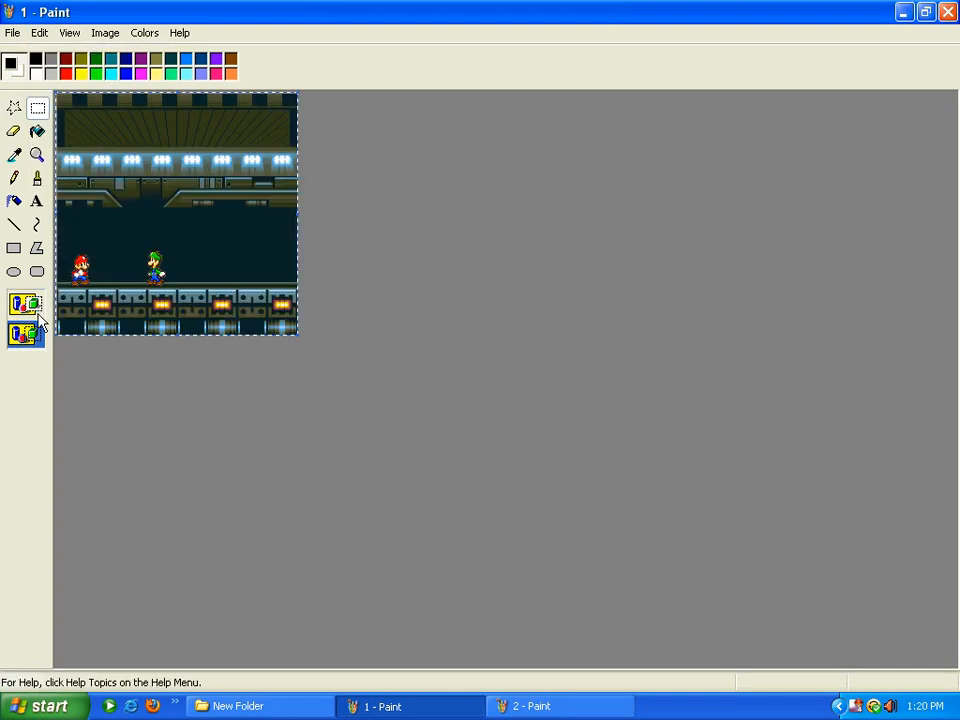
{"action": "left_click", "coordinate": [28, 303]}
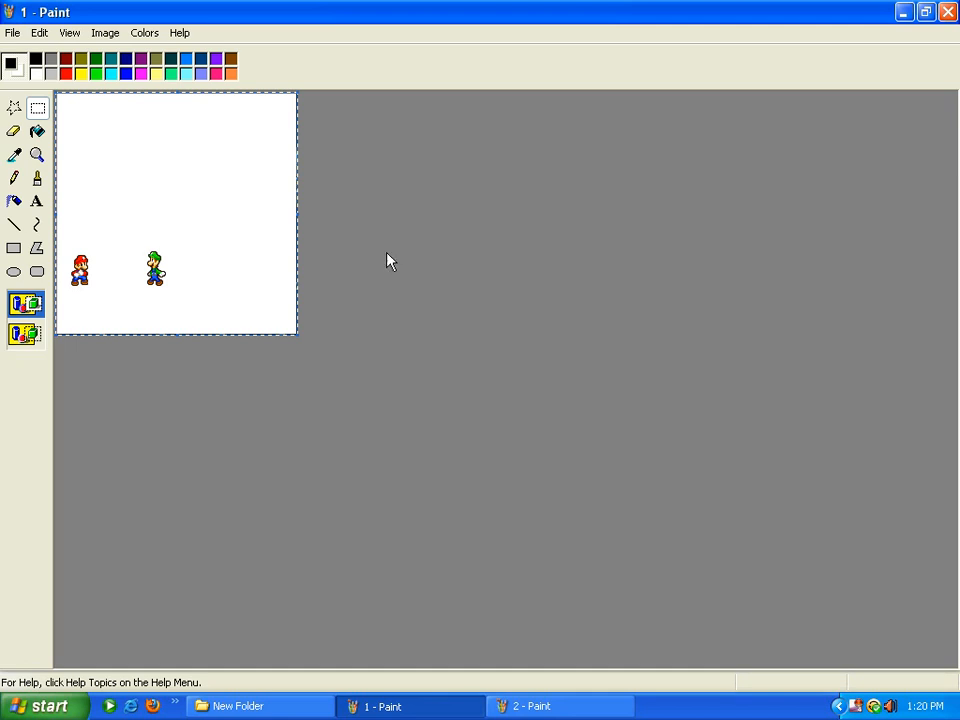
{"action": "left_click", "coordinate": [39, 32]}
{"action": "left_click", "coordinate": [50, 52]}
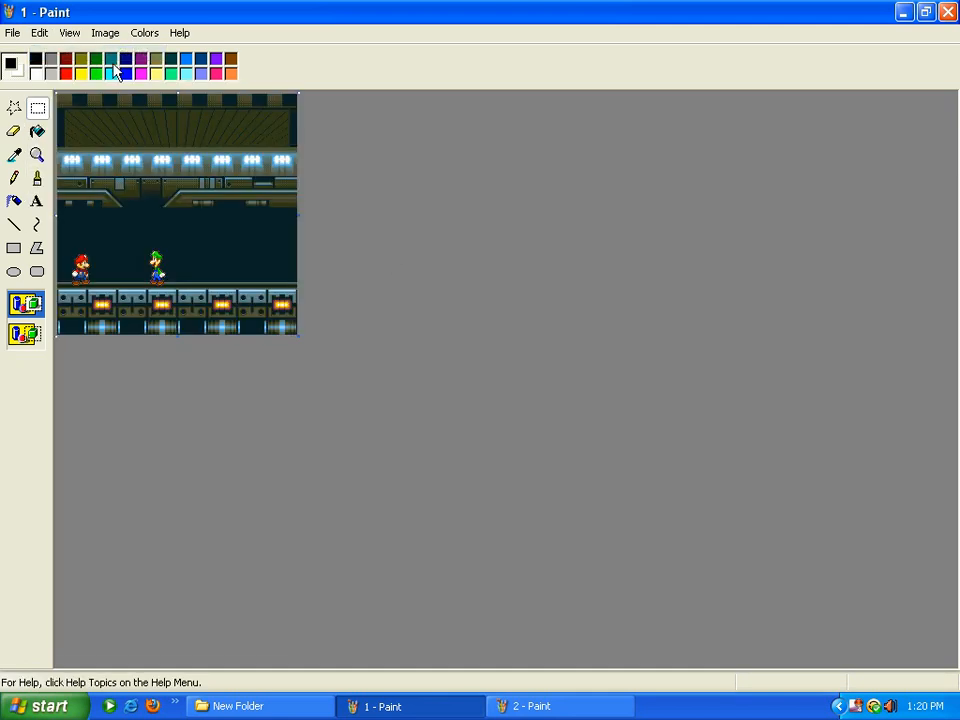
{"action": "left_click", "coordinate": [948, 12]}
{"action": "left_click", "coordinate": [478, 381]}
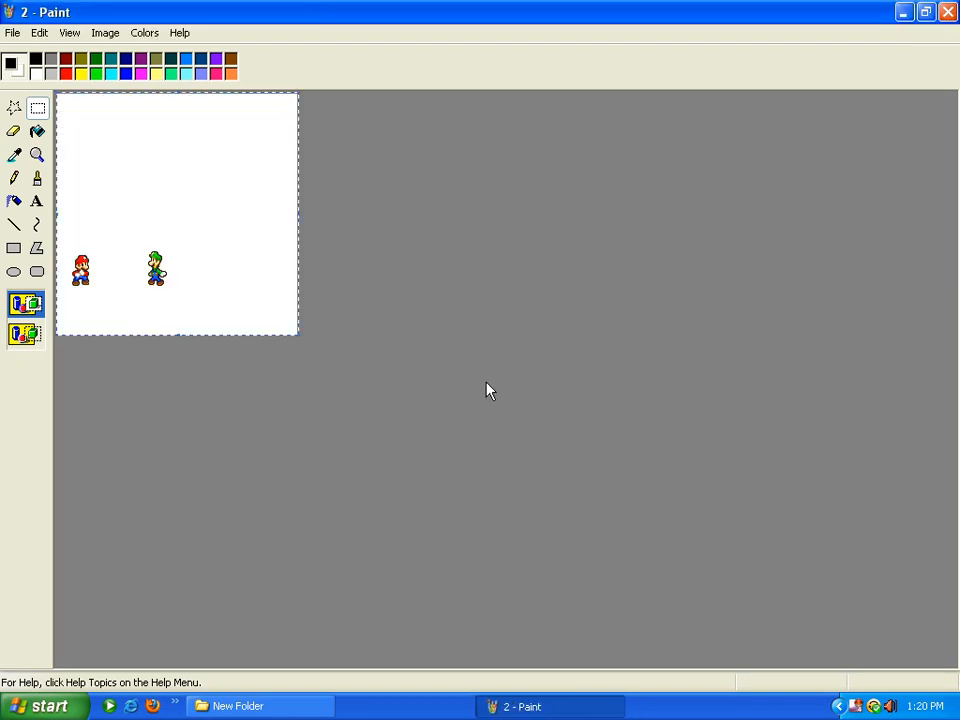
Open background image 1 from Removable Disk (E:) > My backgrounds > Base in Paint, closing the folder
{"action": "left_click", "coordinate": [45, 706]}
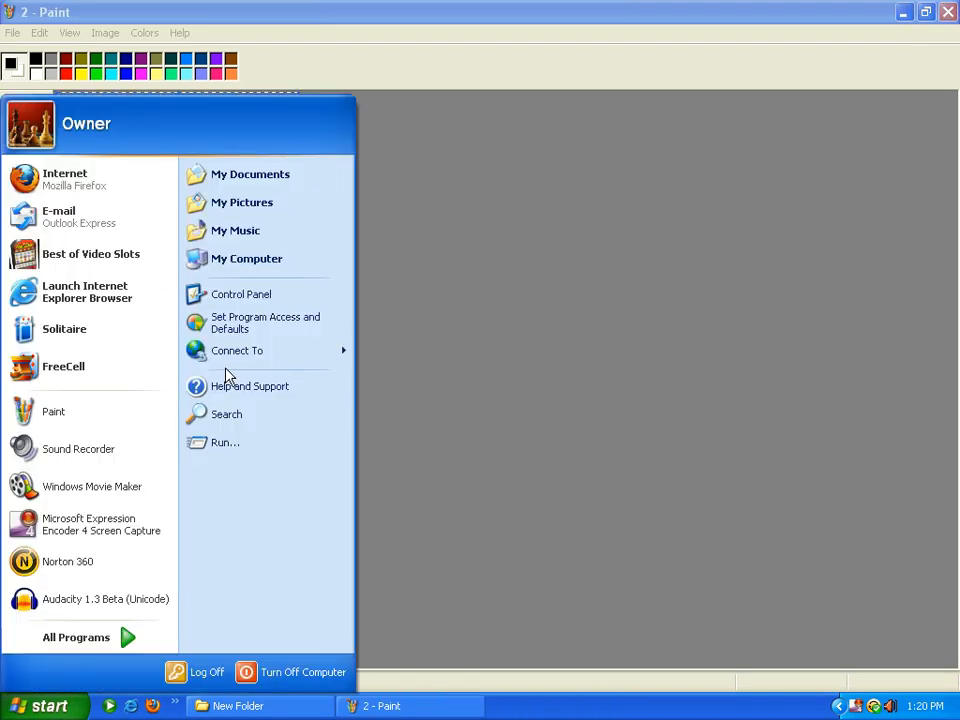
{"action": "left_click", "coordinate": [256, 260]}
{"action": "double_click", "coordinate": [471, 352]}
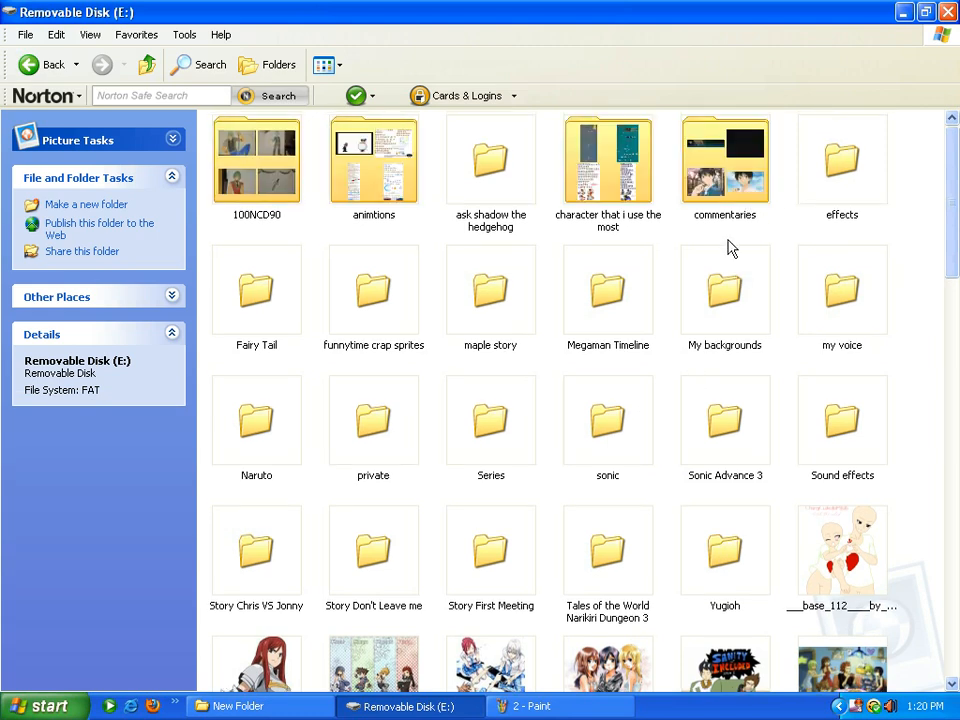
{"action": "double_click", "coordinate": [728, 275]}
{"action": "double_click", "coordinate": [262, 603]}
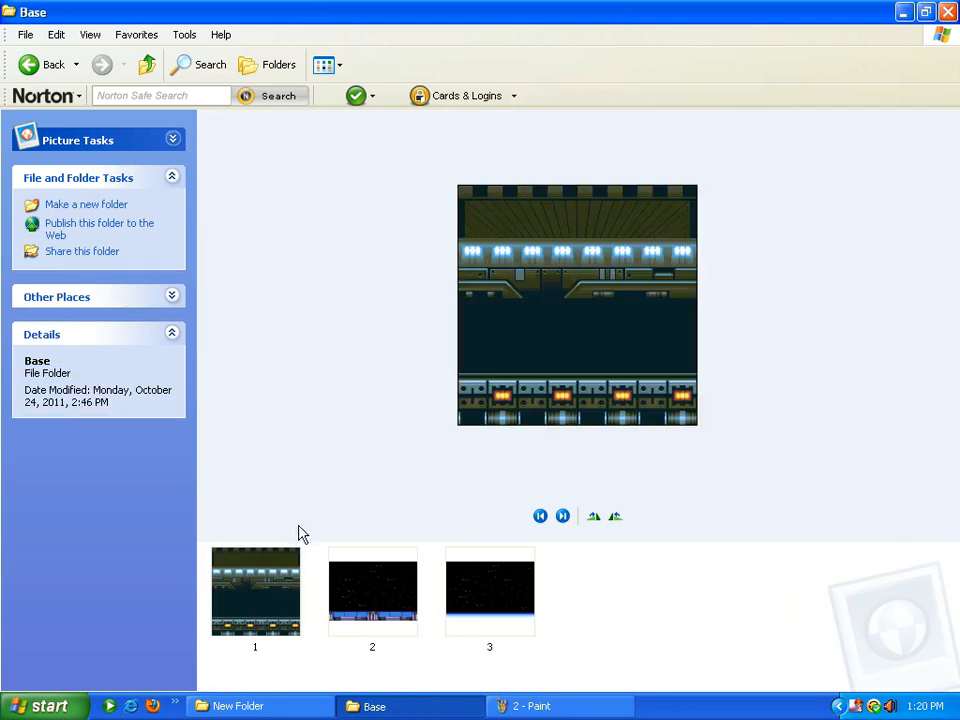
{"action": "right_click", "coordinate": [274, 590]}
{"action": "left_click", "coordinate": [321, 281]}
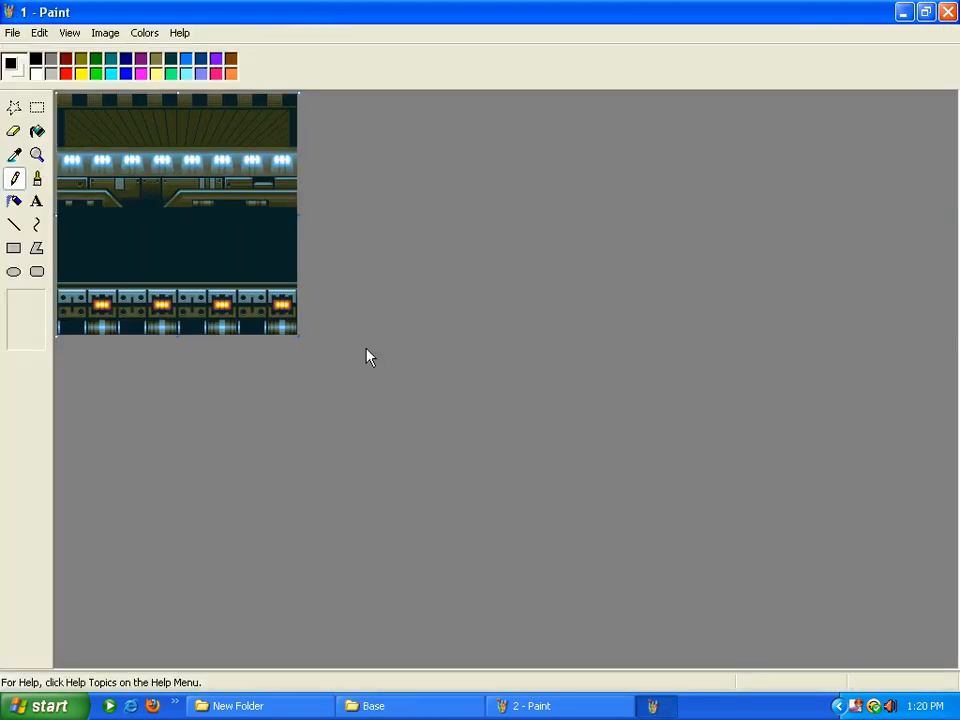
{"action": "left_click", "coordinate": [371, 706]}
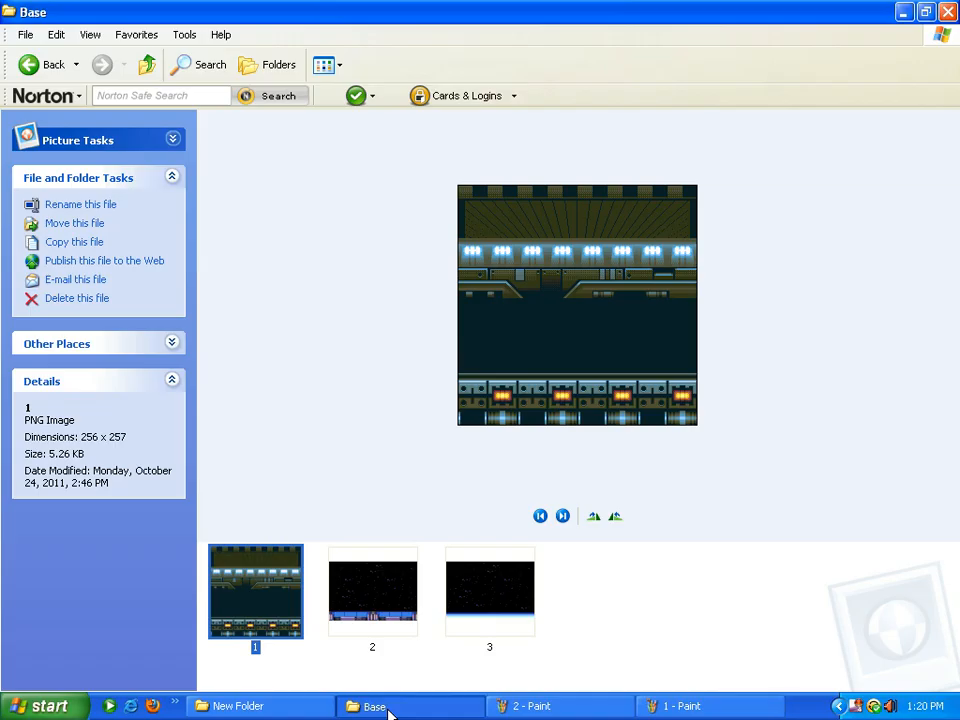
{"action": "left_click", "coordinate": [948, 12]}
Copy the Mario and Luigi image from the frame 2 window
{"action": "left_click", "coordinate": [445, 707]}
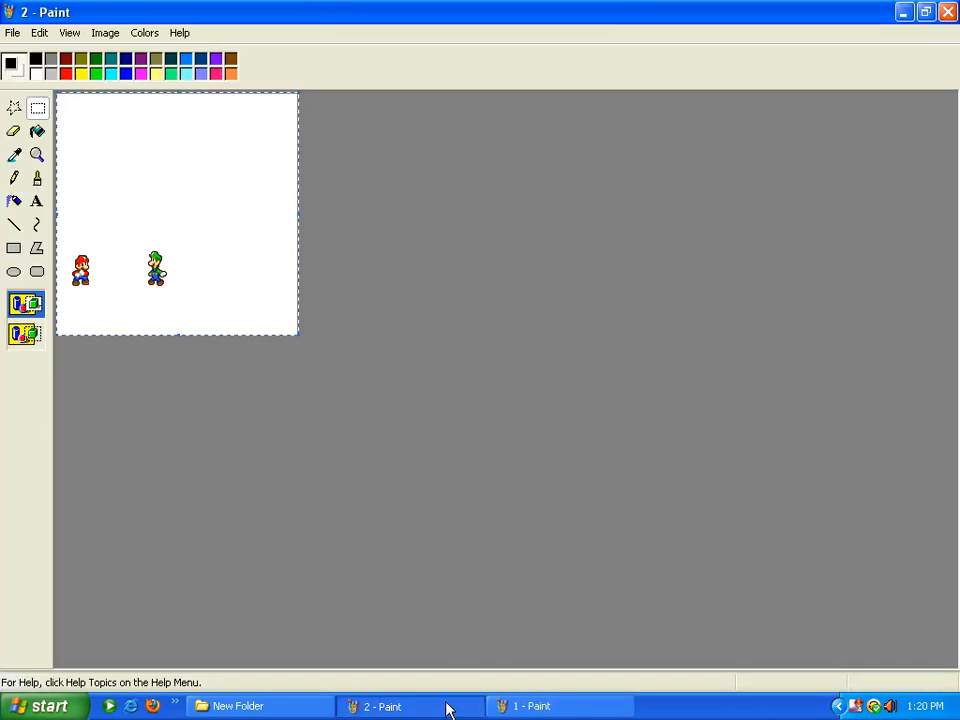
{"action": "right_click", "coordinate": [118, 182]}
{"action": "left_click", "coordinate": [146, 204]}
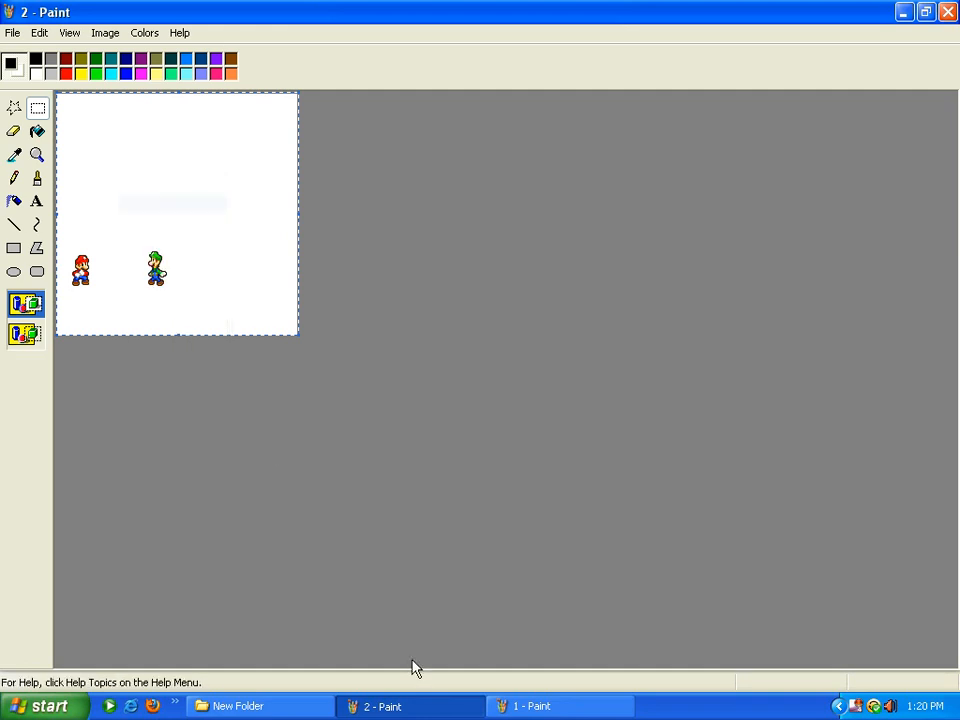
Paste it into the background image window with the transparent selection option
{"action": "left_click", "coordinate": [572, 707]}
{"action": "left_click", "coordinate": [39, 32]}
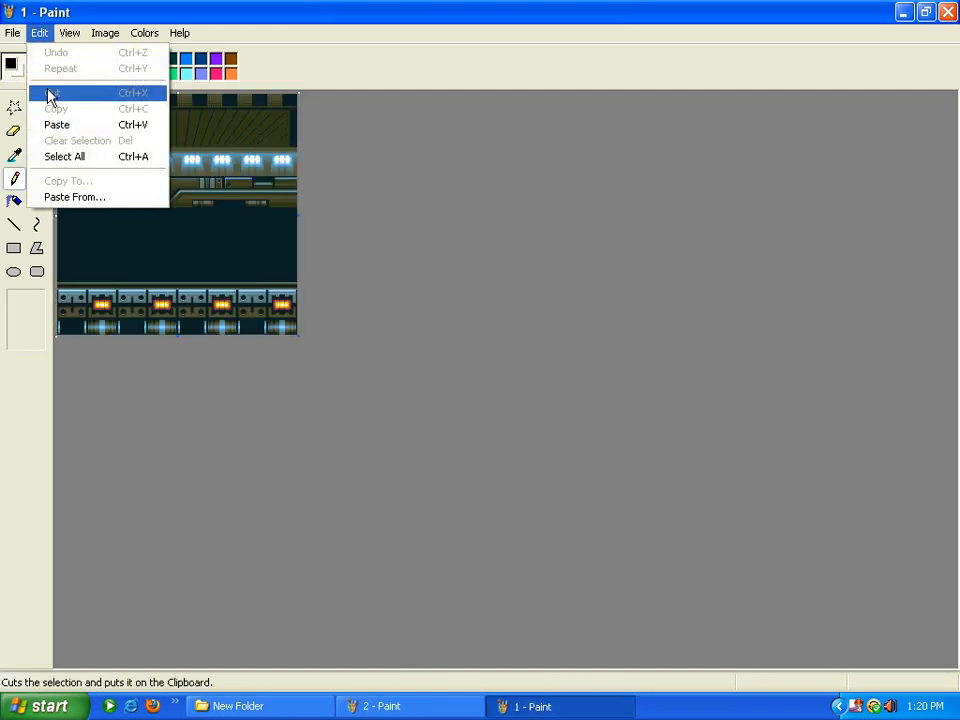
{"action": "left_click", "coordinate": [60, 125]}
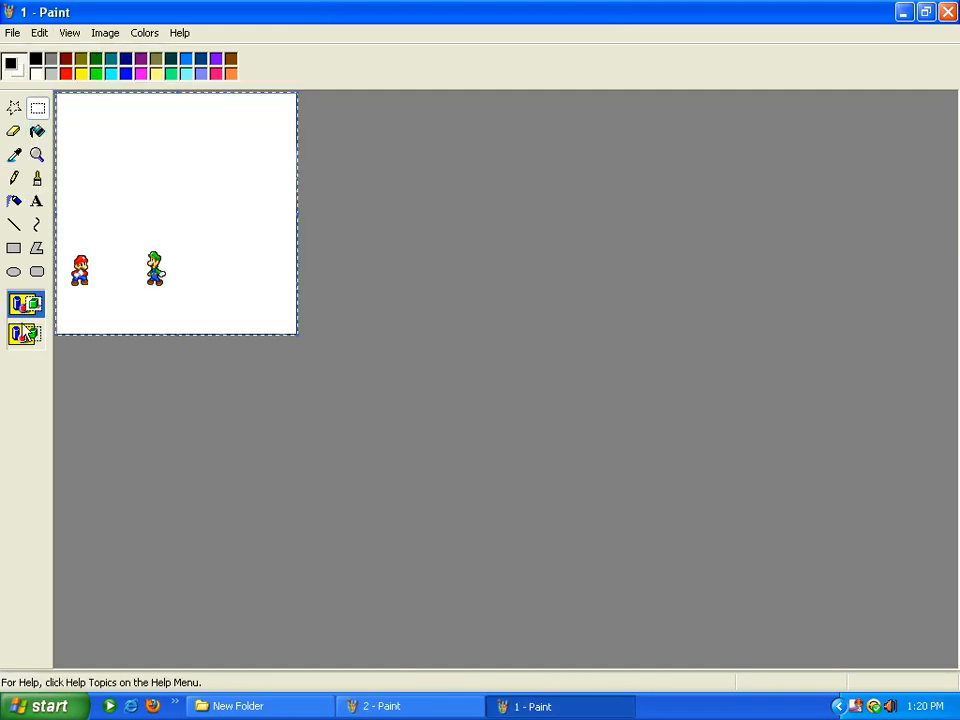
{"action": "left_click", "coordinate": [25, 333]}
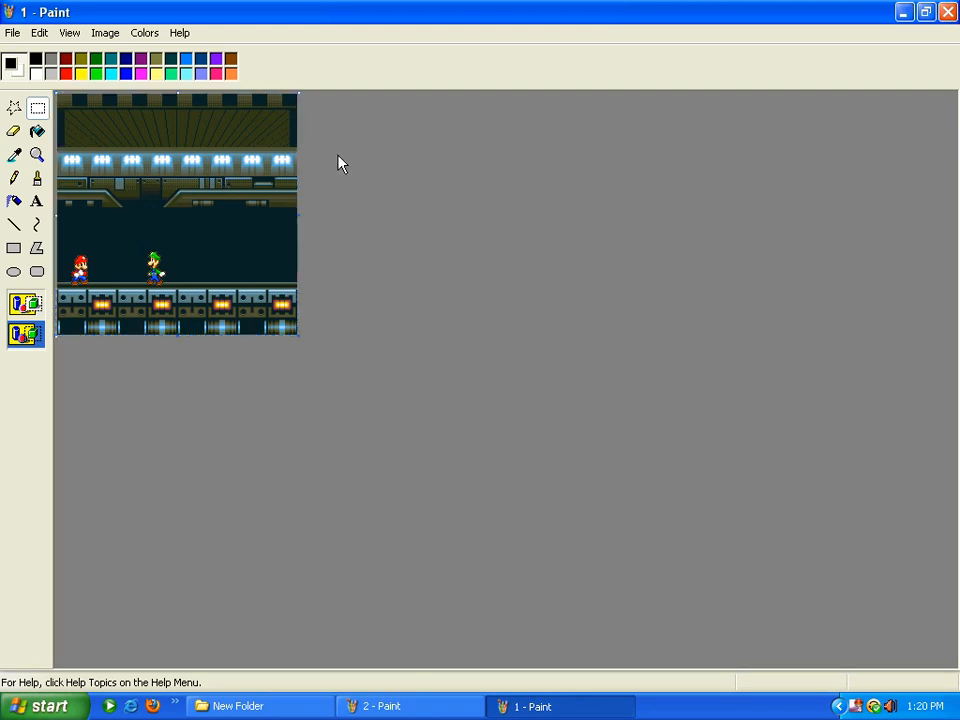
Save the scene as PNG '2' in Removable Disk (E:) > animtions > computer class
{"action": "left_click", "coordinate": [12, 32]}
{"action": "left_click", "coordinate": [36, 101]}
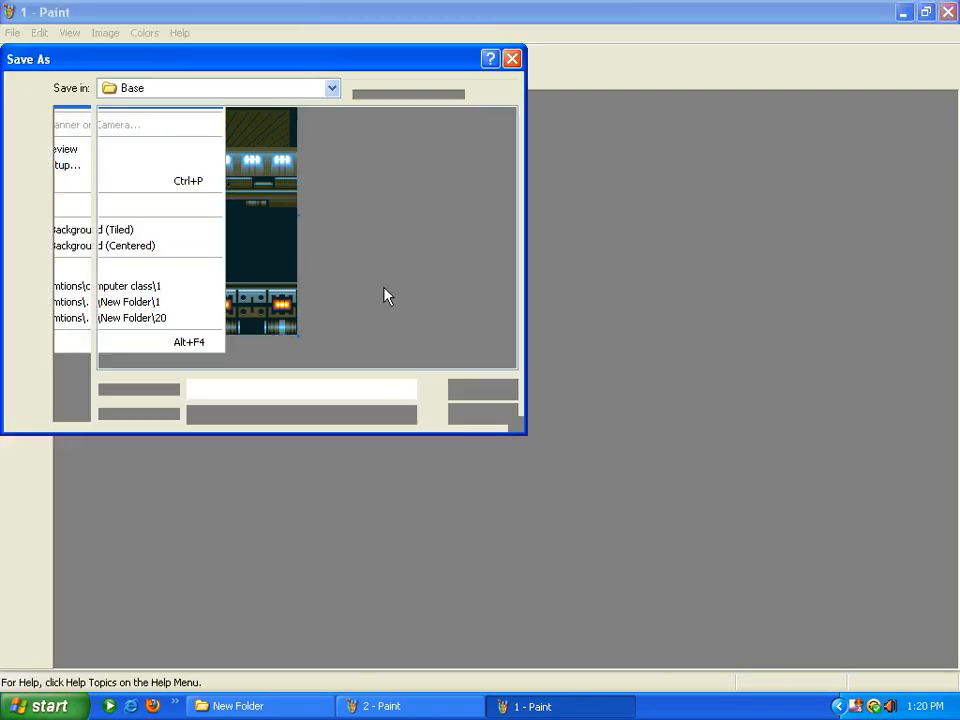
{"action": "left_click", "coordinate": [330, 89]}
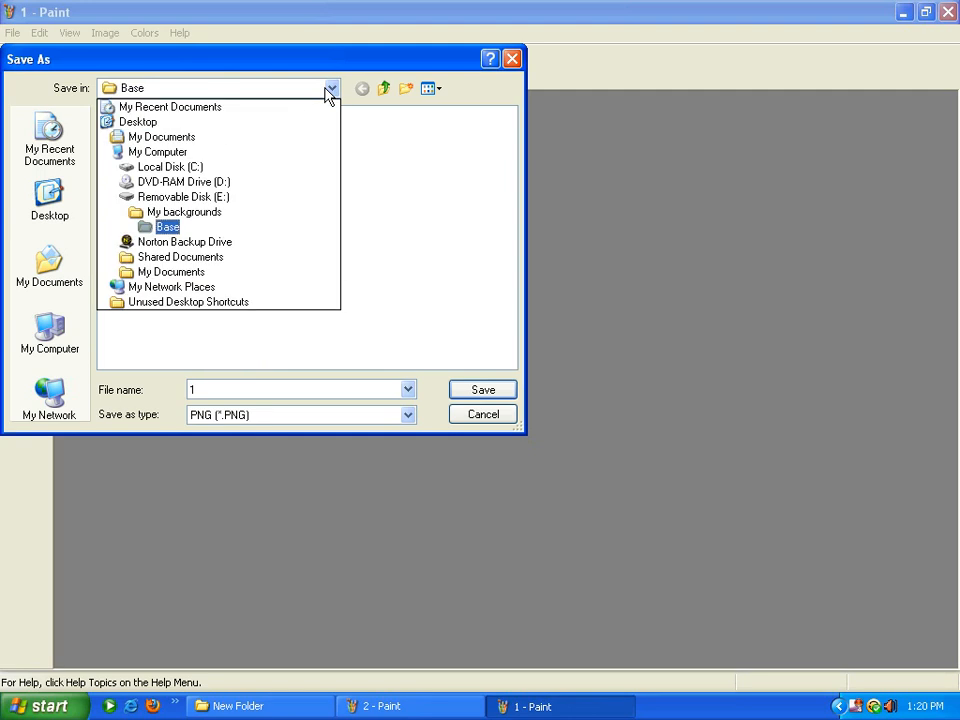
{"action": "left_click", "coordinate": [195, 196]}
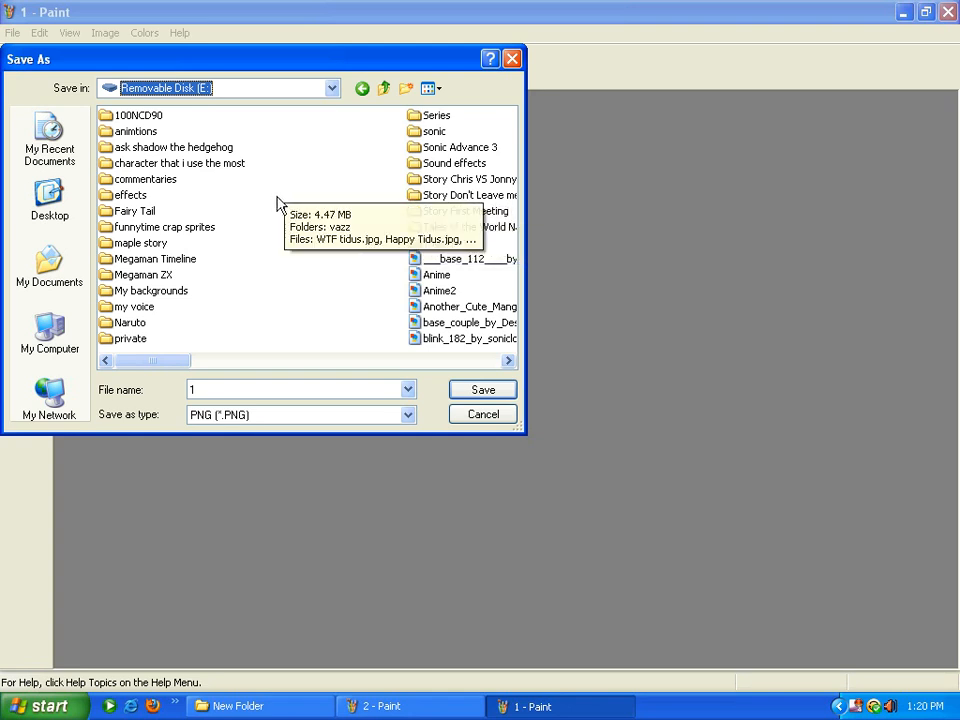
{"action": "double_click", "coordinate": [145, 132]}
{"action": "double_click", "coordinate": [145, 132]}
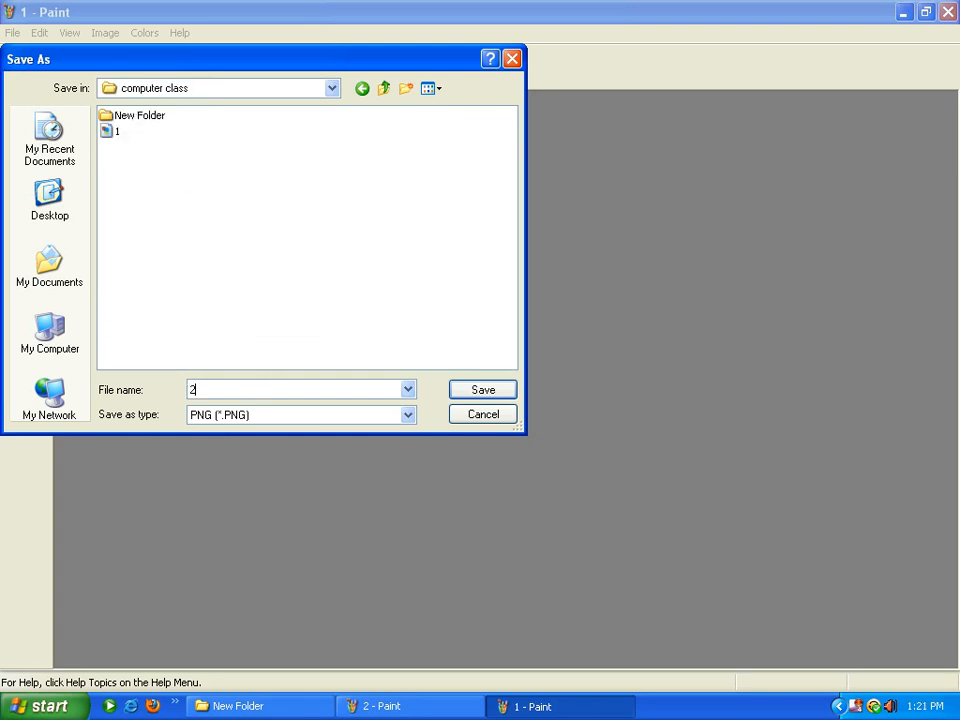
{"action": "type", "text": "2"}
{"action": "left_click", "coordinate": [456, 390]}
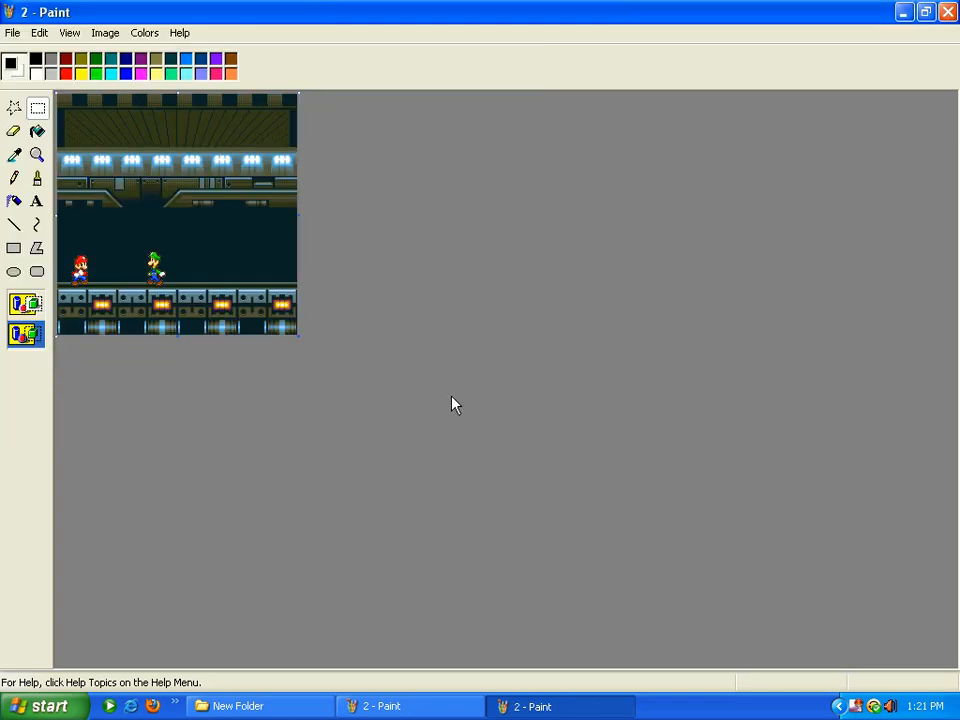
Close the New Folder window and the sprites-on-white Paint window
{"action": "left_click", "coordinate": [262, 706]}
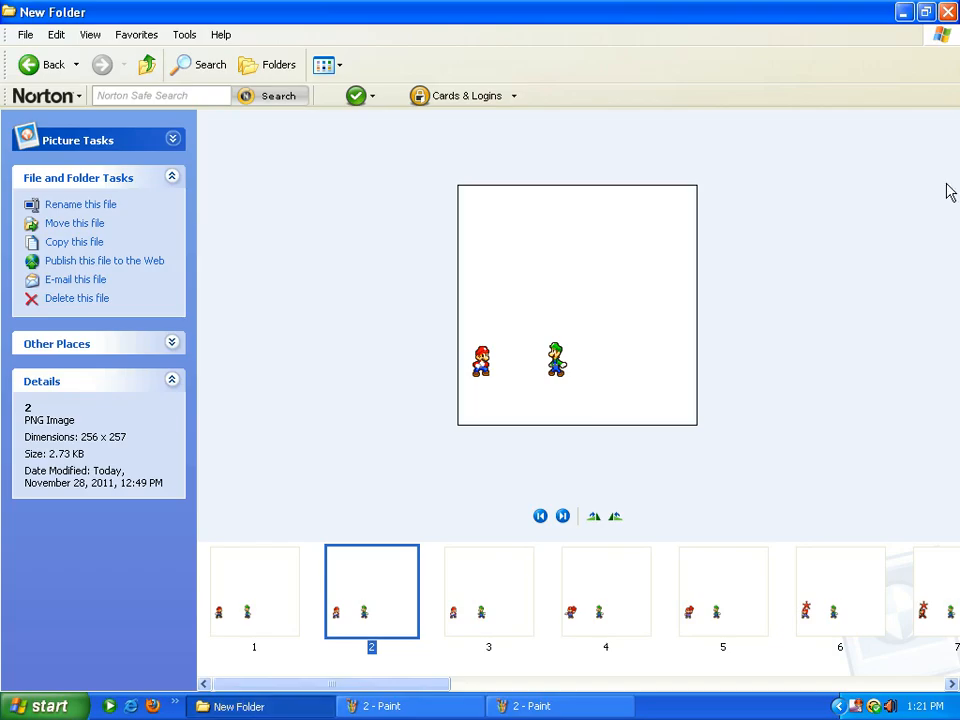
{"action": "left_click", "coordinate": [950, 10]}
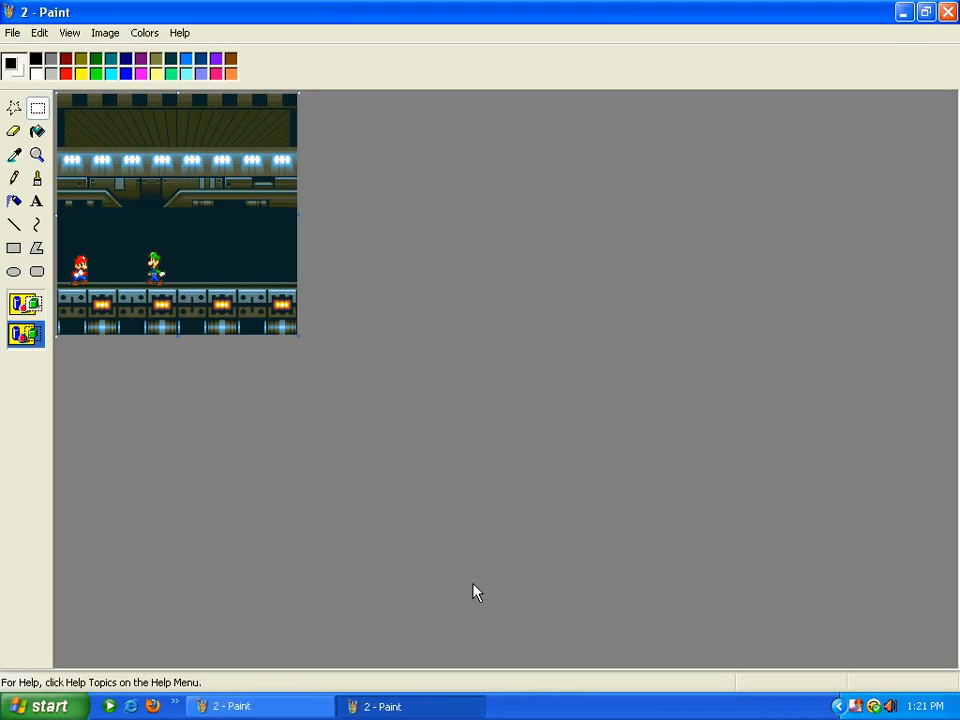
{"action": "left_click", "coordinate": [300, 708]}
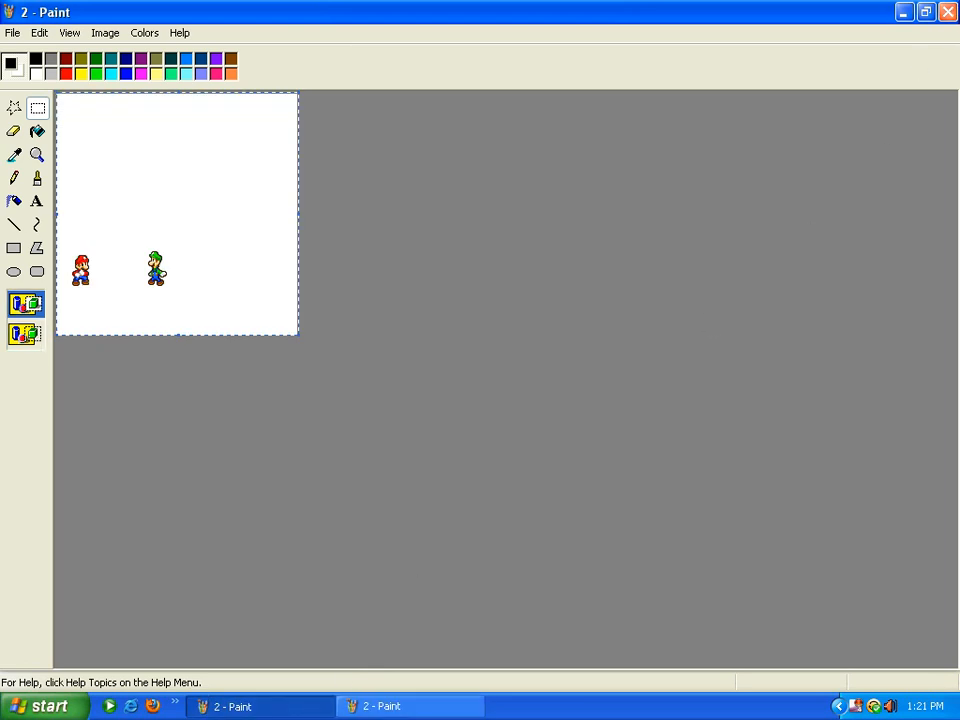
{"action": "left_click", "coordinate": [948, 11]}
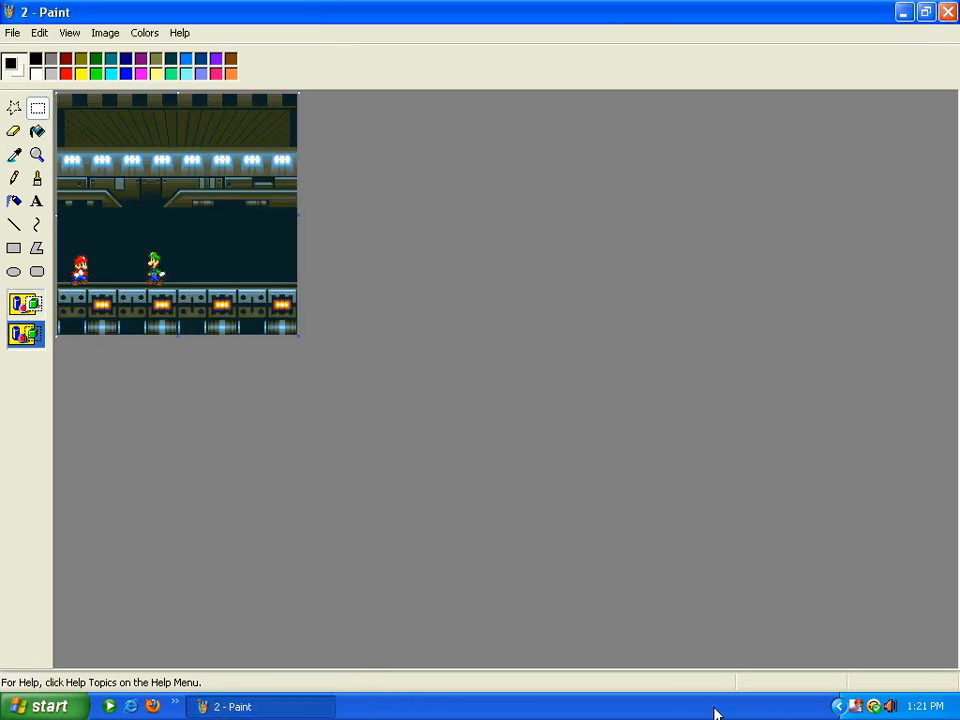
Pause the screen recording and bring the New Folder window back
{"action": "right_click", "coordinate": [856, 706]}
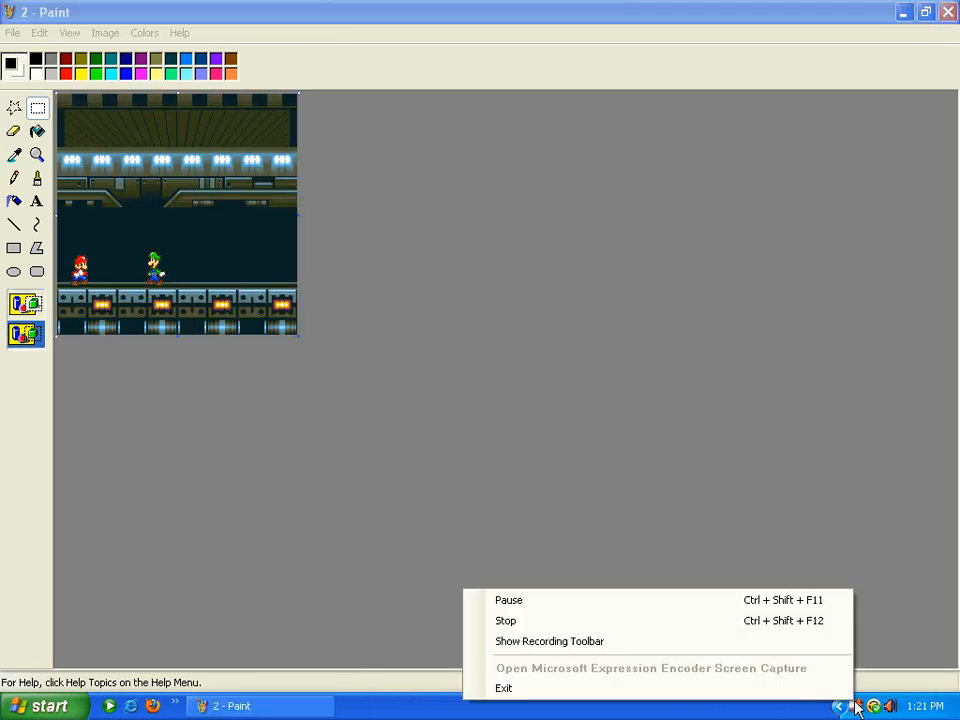
{"action": "left_click", "coordinate": [614, 620]}
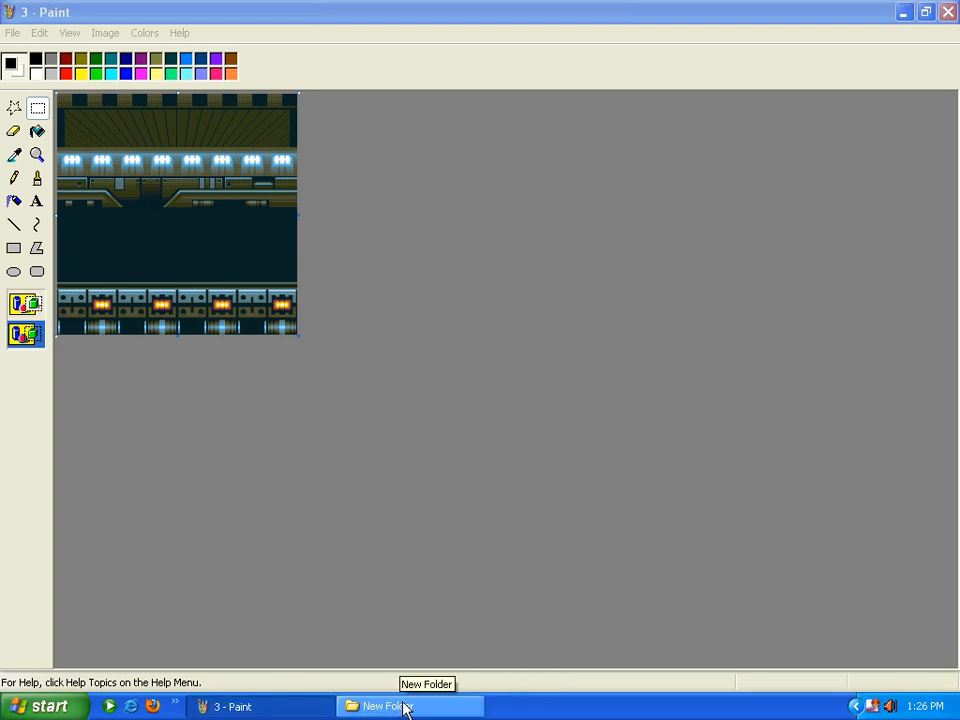
{"action": "left_click", "coordinate": [403, 706]}
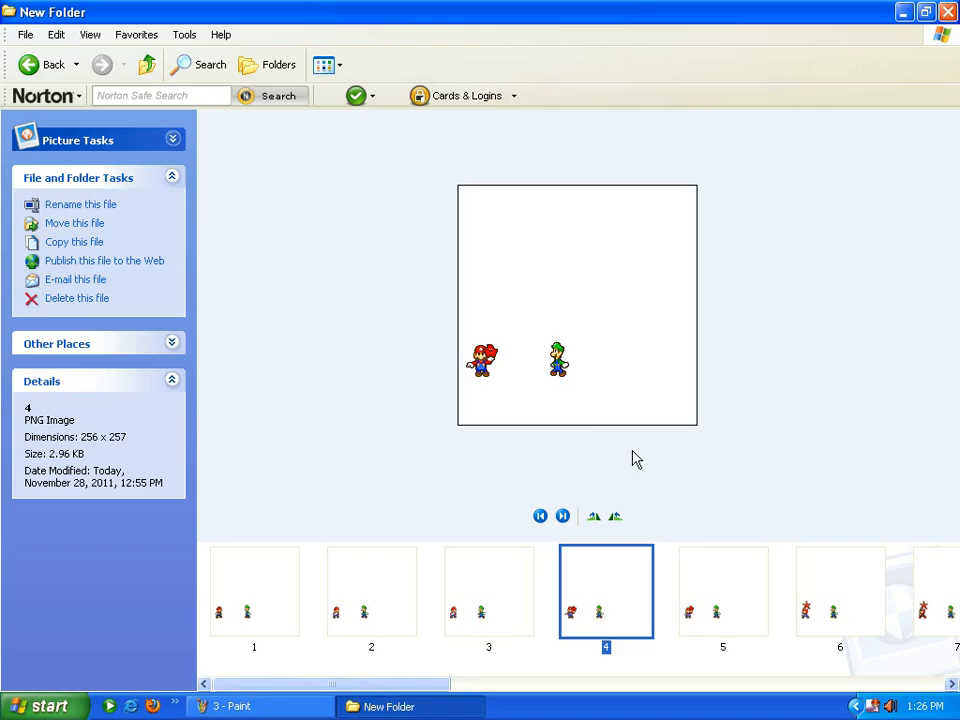
Paste frame 4 from file onto the corridor background, then stop the screen recording
{"action": "left_click", "coordinate": [947, 12]}
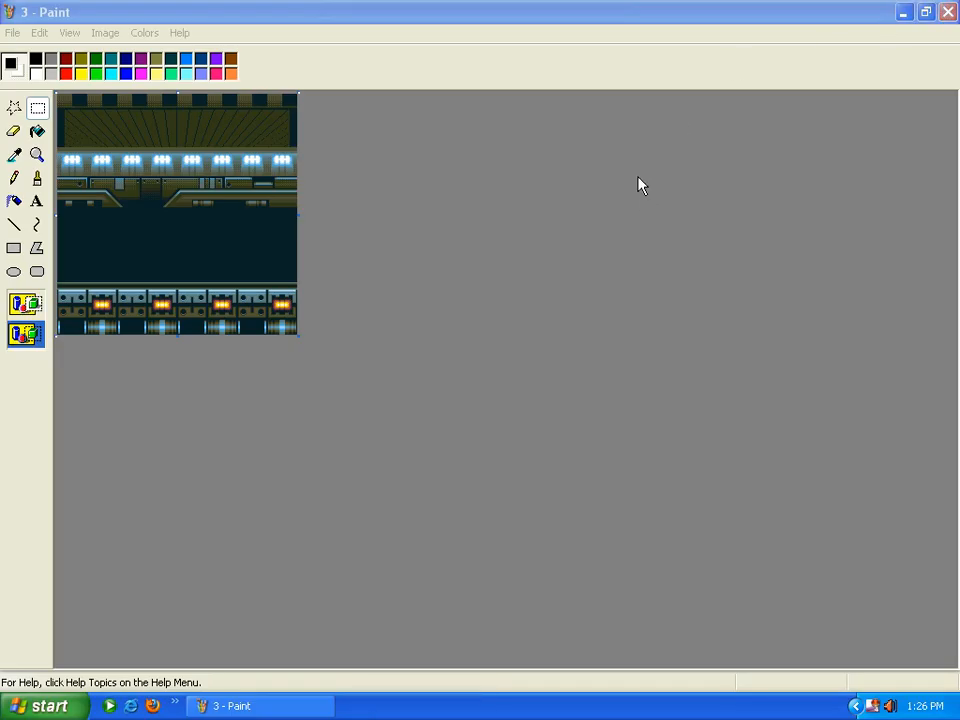
{"action": "left_click", "coordinate": [39, 33]}
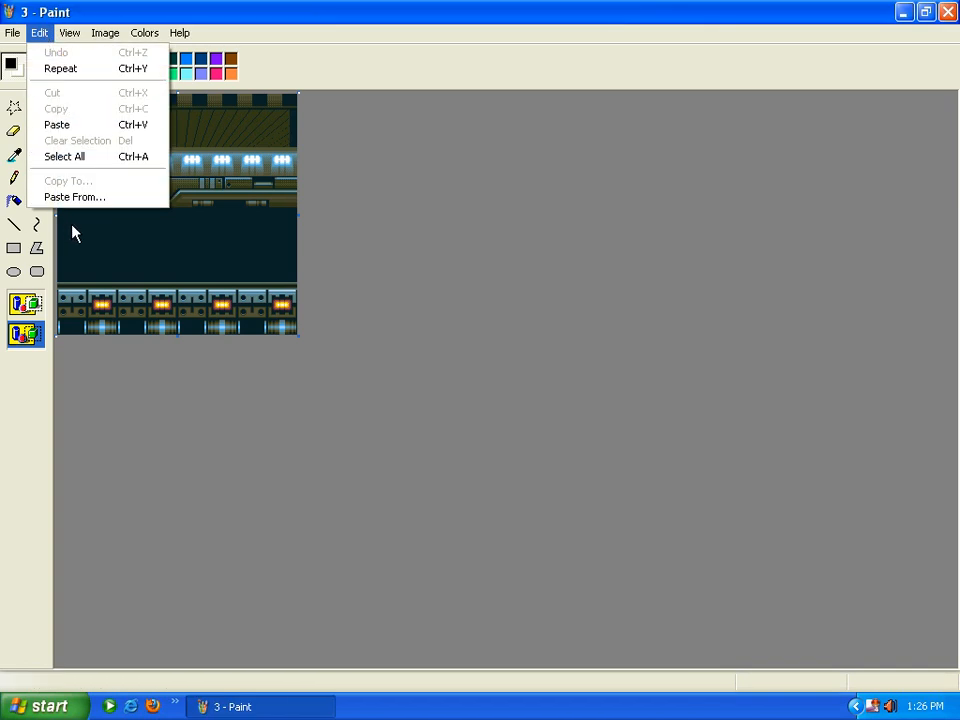
{"action": "left_click", "coordinate": [104, 200]}
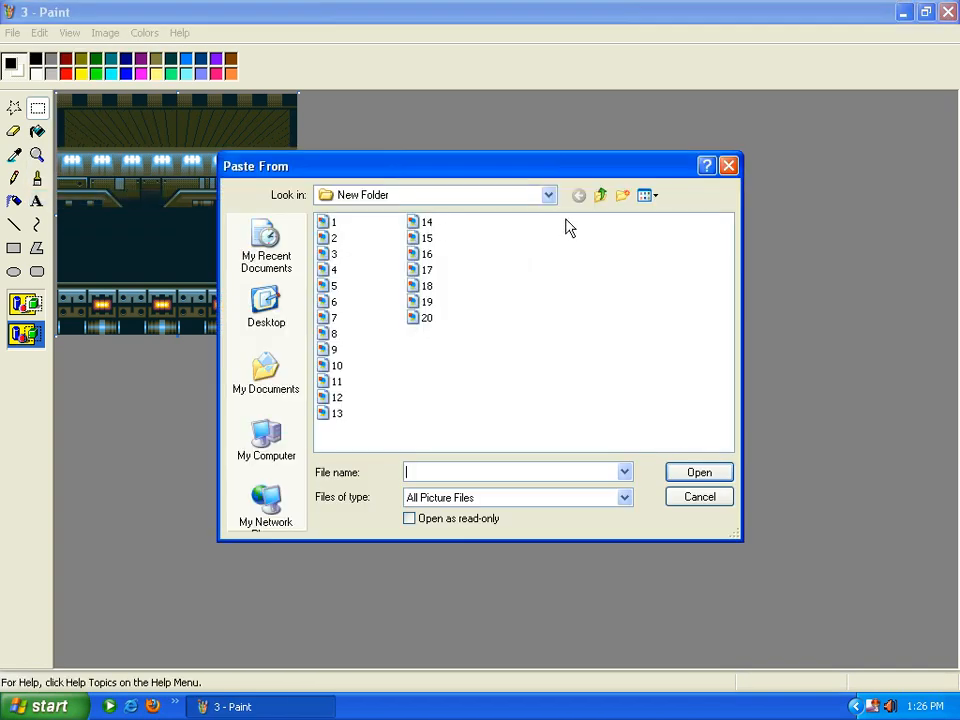
{"action": "double_click", "coordinate": [333, 271]}
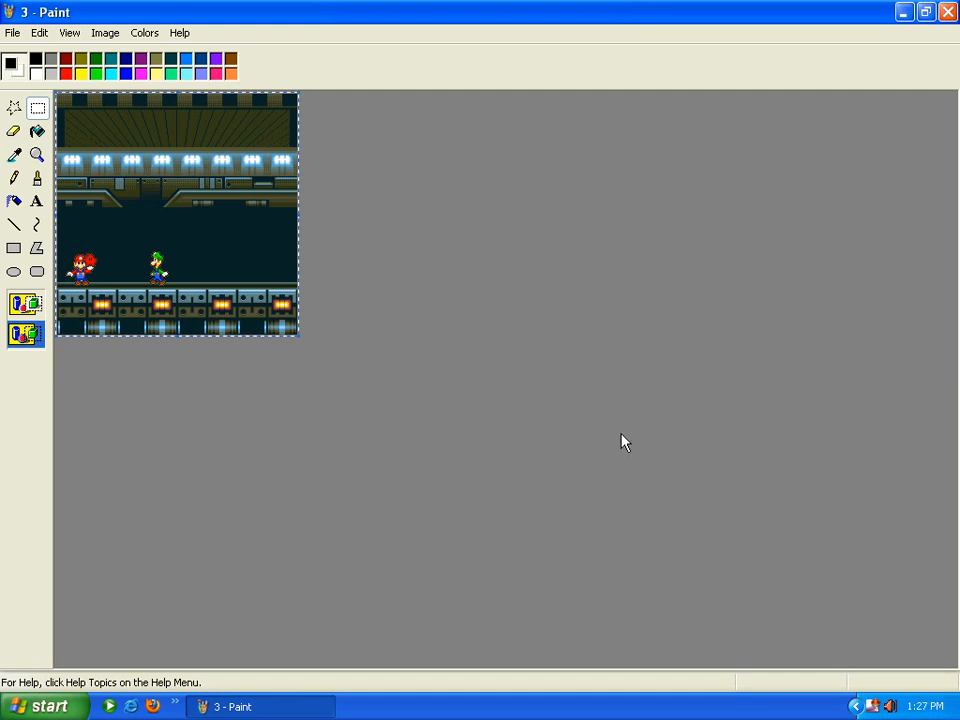
{"action": "right_click", "coordinate": [871, 705]}
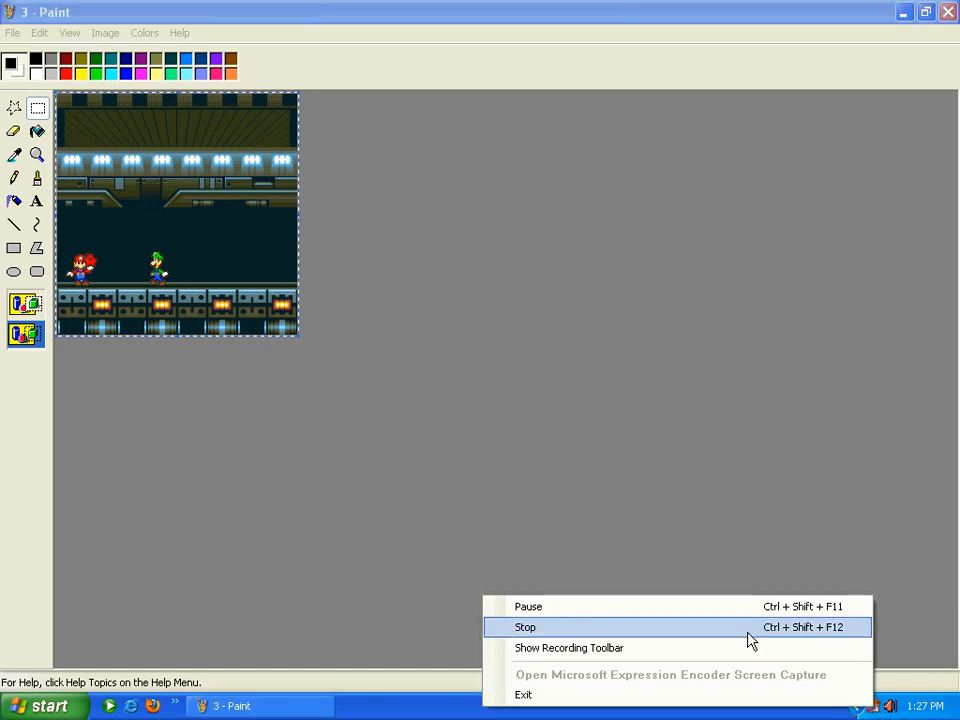
{"action": "left_click", "coordinate": [752, 627]}
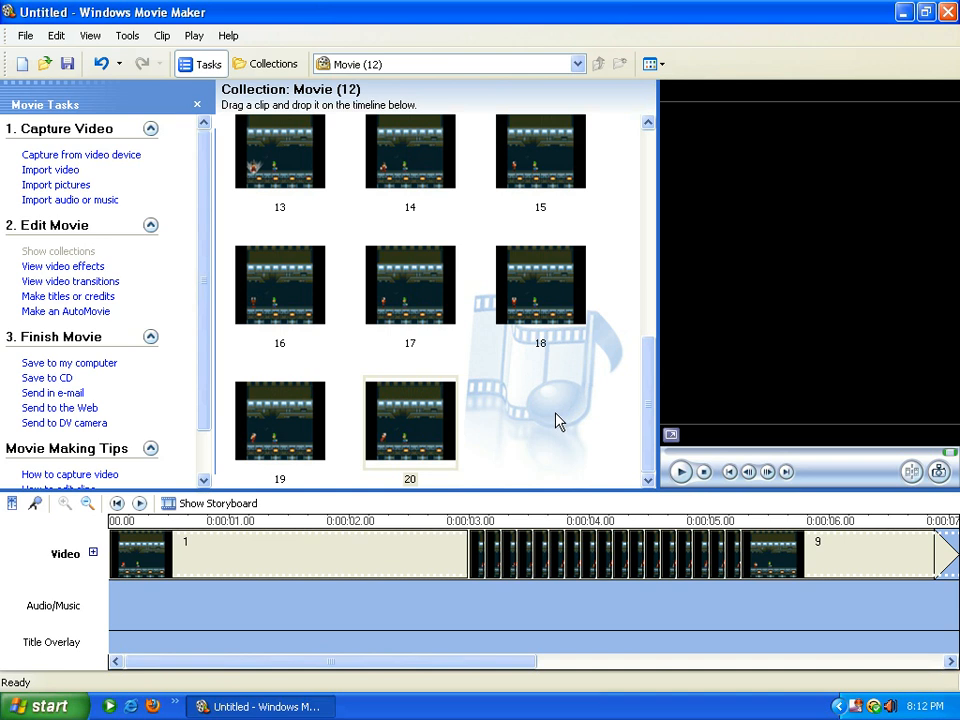
{"action": "left_click", "coordinate": [58, 185]}
{"action": "left_click", "coordinate": [120, 320]}
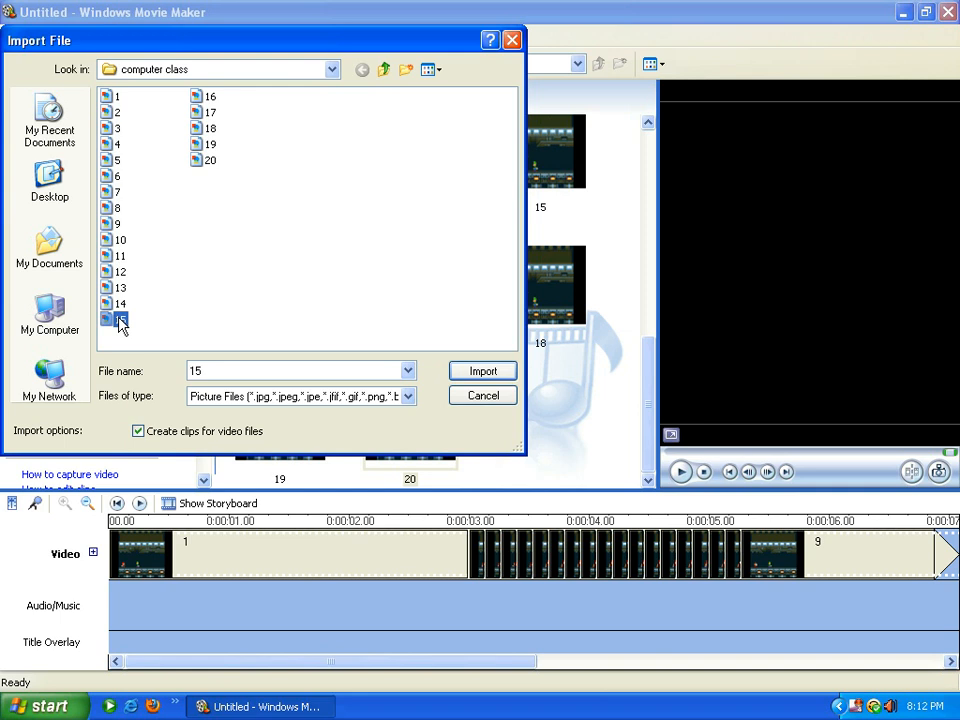
{"action": "key", "text": "ctrl+a"}
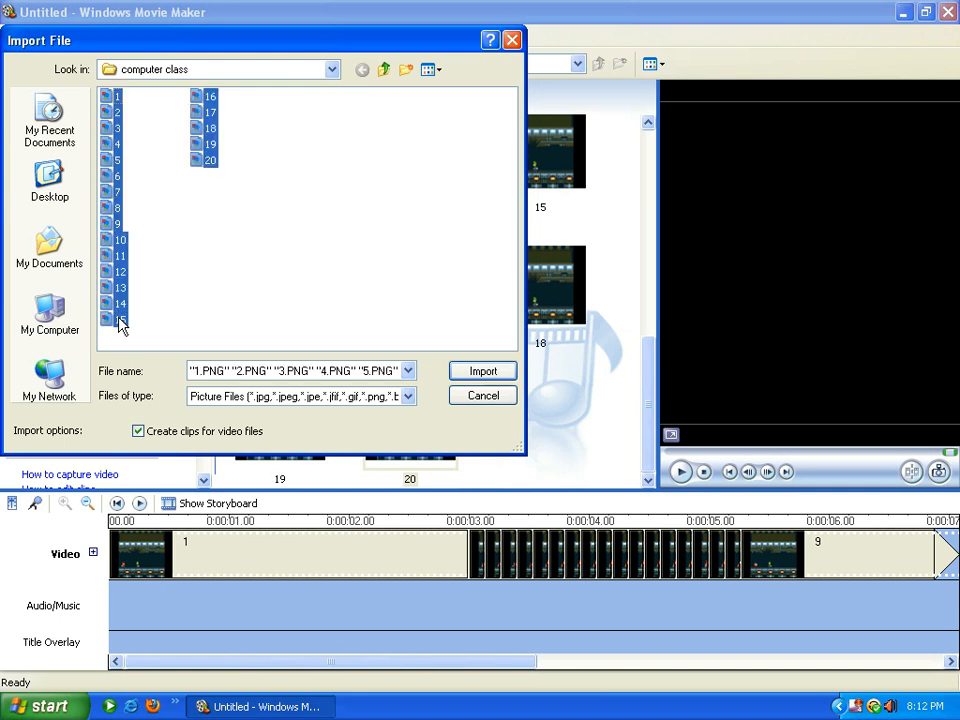
{"action": "left_click", "coordinate": [510, 44]}
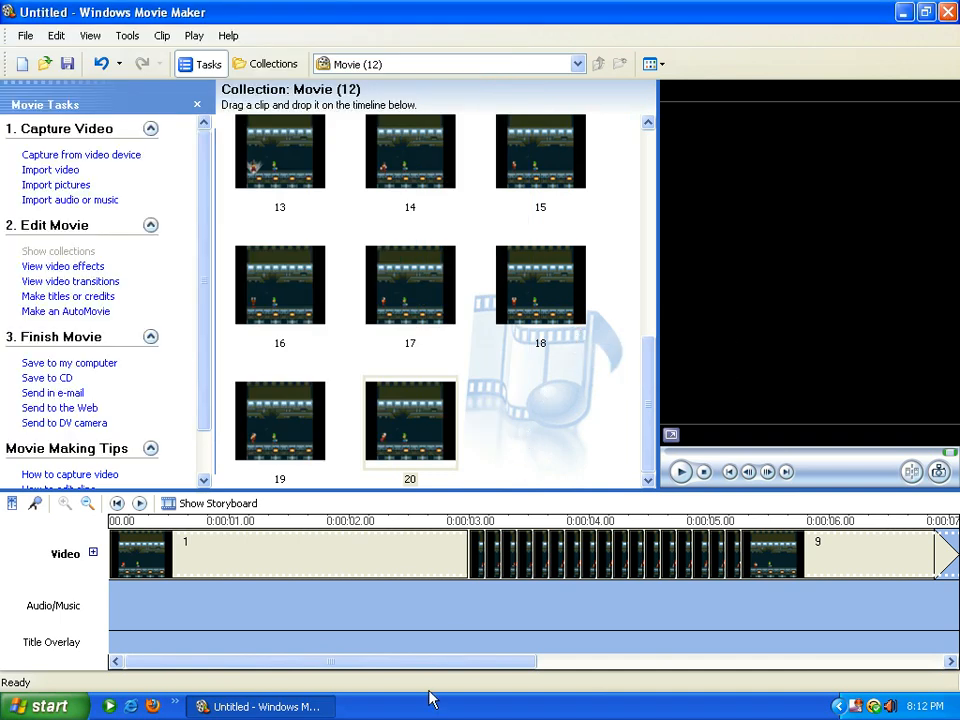
Preview the early timeline clips, comparing neighbouring frames 6 and 7
{"action": "left_click", "coordinate": [410, 560]}
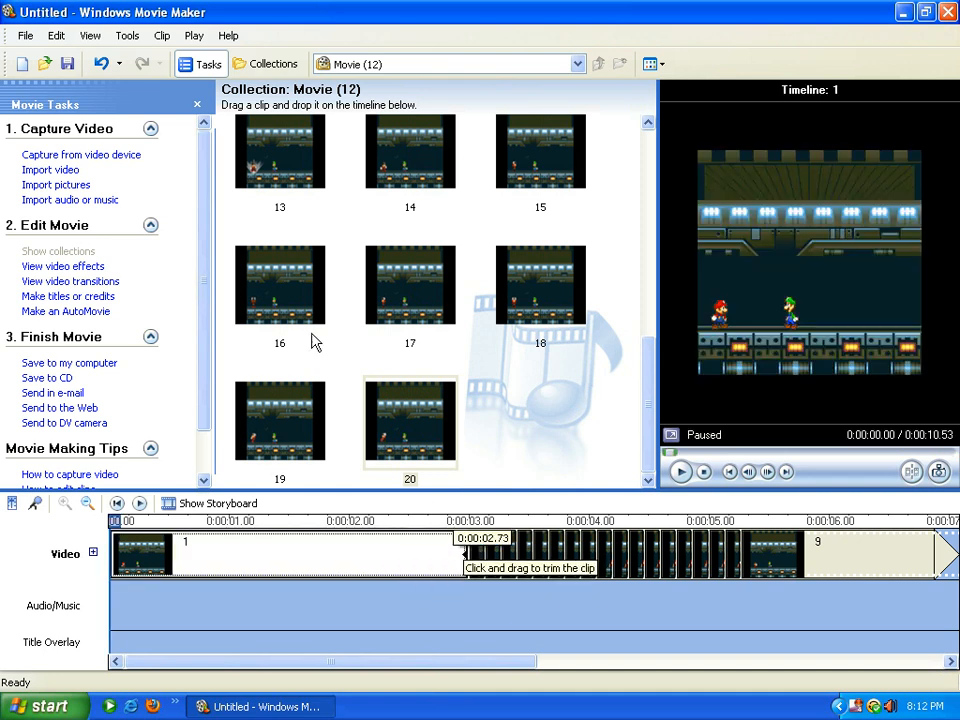
{"action": "scroll", "coordinate": [281, 197], "scroll_direction": "up", "scroll_amount": 5}
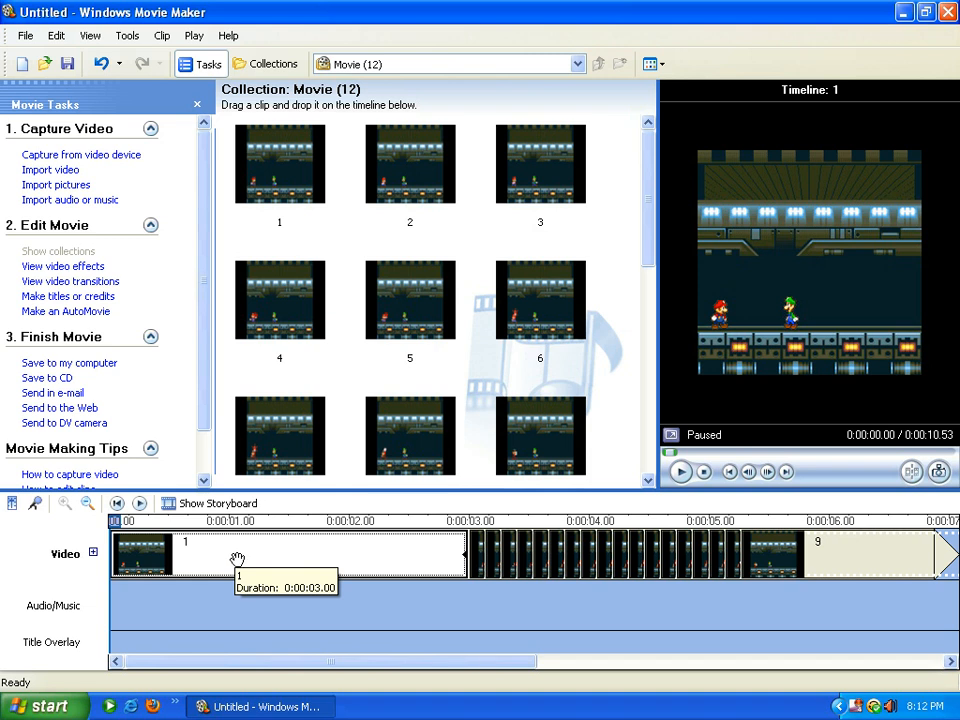
{"action": "left_click_drag", "start_coordinate": [463, 665], "coordinate": [549, 664]}
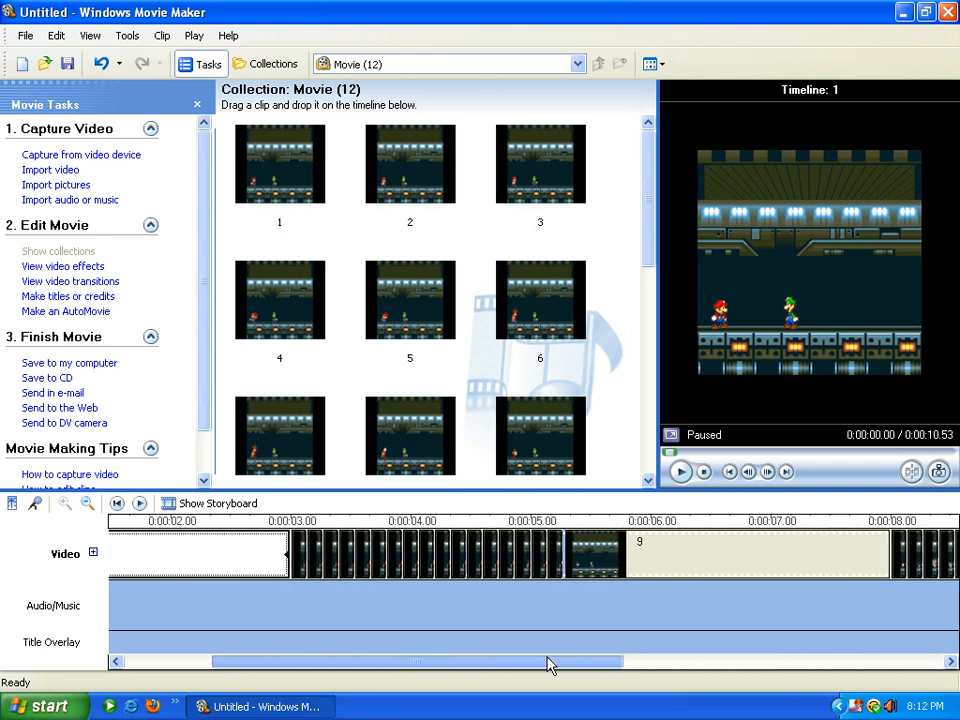
{"action": "left_click", "coordinate": [379, 563]}
{"action": "left_click", "coordinate": [368, 564]}
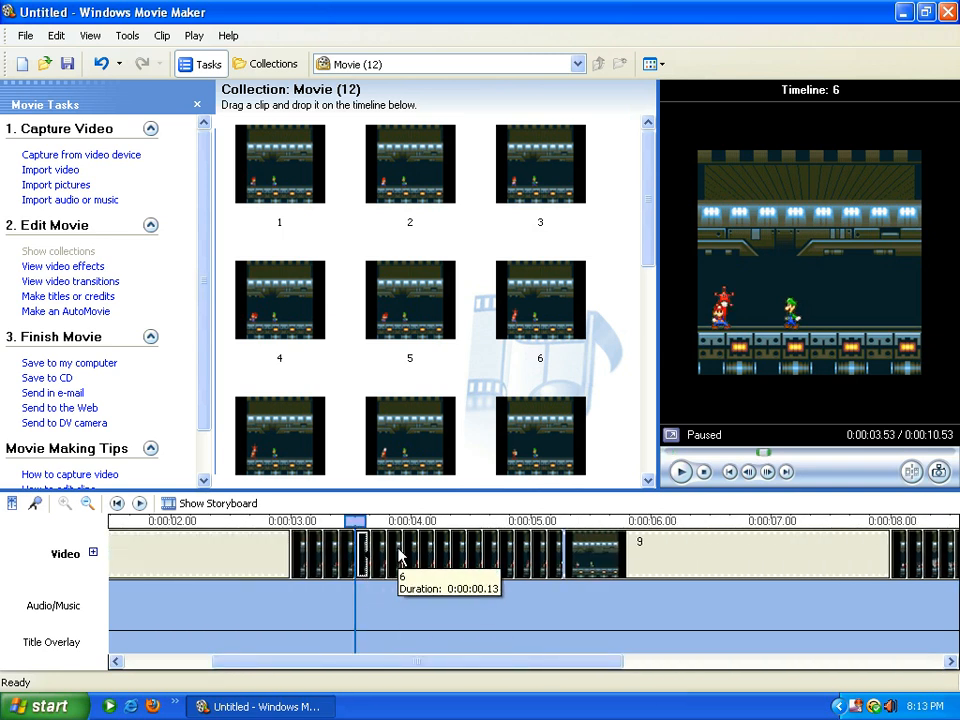
{"action": "left_click", "coordinate": [397, 557]}
{"action": "left_click", "coordinate": [411, 558]}
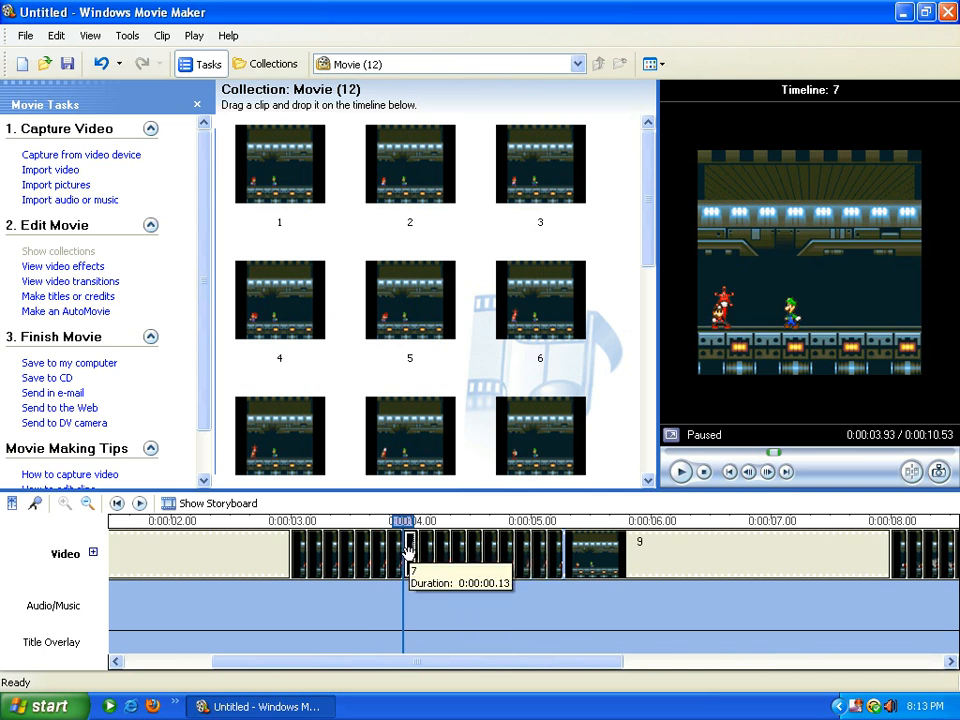
{"action": "left_click", "coordinate": [427, 549]}
{"action": "left_click", "coordinate": [407, 551]}
{"action": "left_click", "coordinate": [426, 555]}
{"action": "left_click", "coordinate": [407, 551]}
{"action": "left_click", "coordinate": [432, 555]}
{"action": "left_click", "coordinate": [400, 558]}
{"action": "left_click", "coordinate": [420, 555]}
{"action": "left_click", "coordinate": [412, 555]}
{"action": "left_click", "coordinate": [427, 551]}
{"action": "left_click", "coordinate": [409, 549]}
{"action": "left_click", "coordinate": [426, 549]}
{"action": "left_click", "coordinate": [410, 553]}
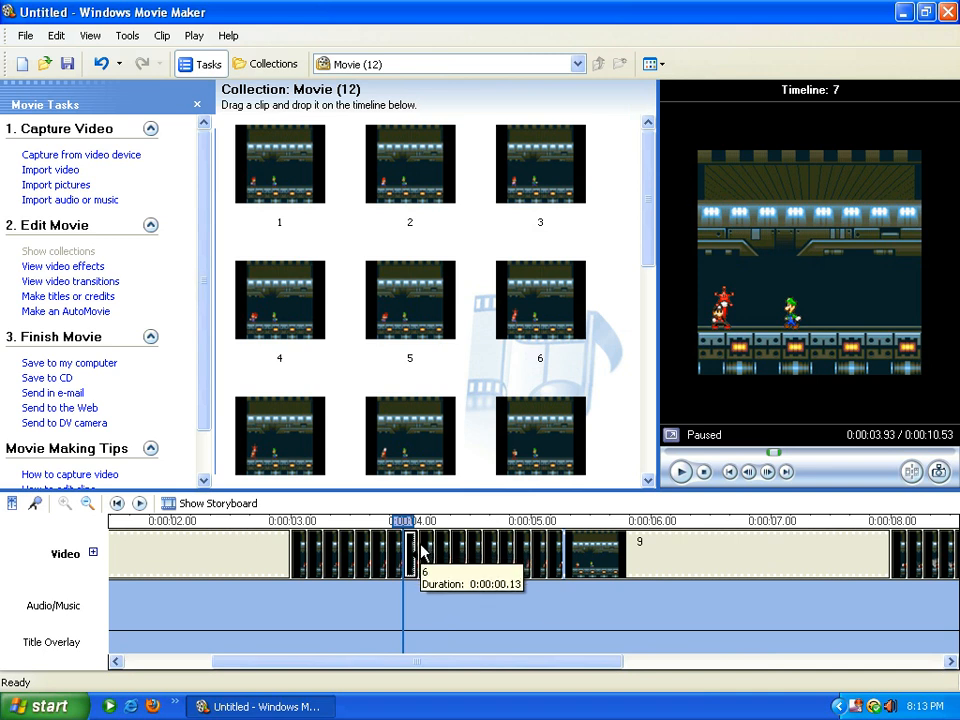
Step forward through the frame clips to find the insertion spot near 5 seconds
{"action": "left_click", "coordinate": [435, 553]}
{"action": "left_click", "coordinate": [445, 549]}
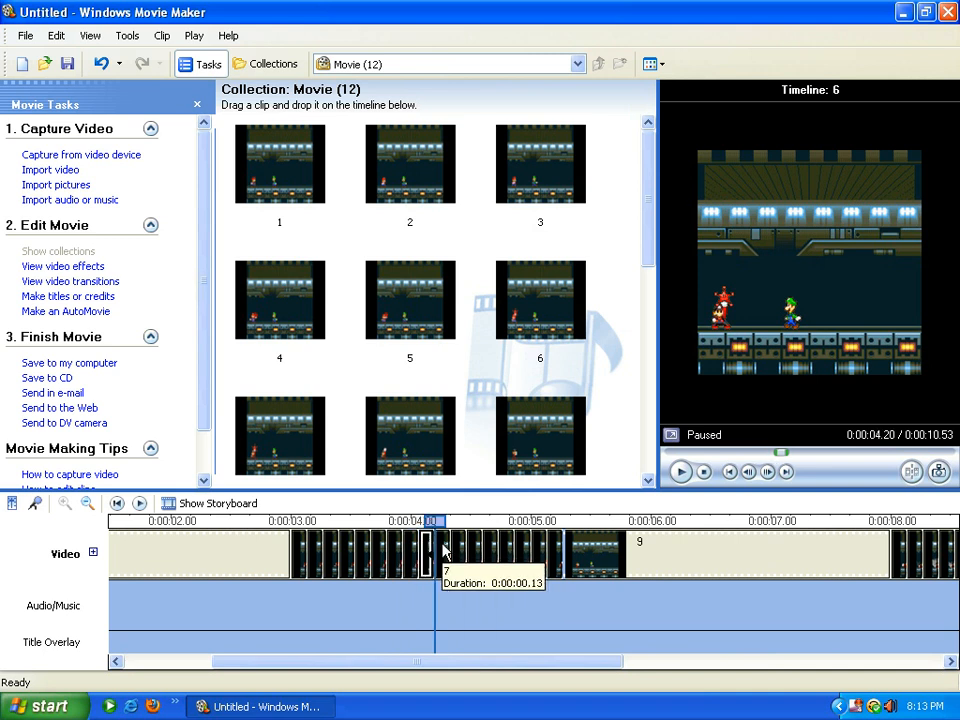
{"action": "left_click", "coordinate": [458, 546]}
{"action": "left_click", "coordinate": [470, 545]}
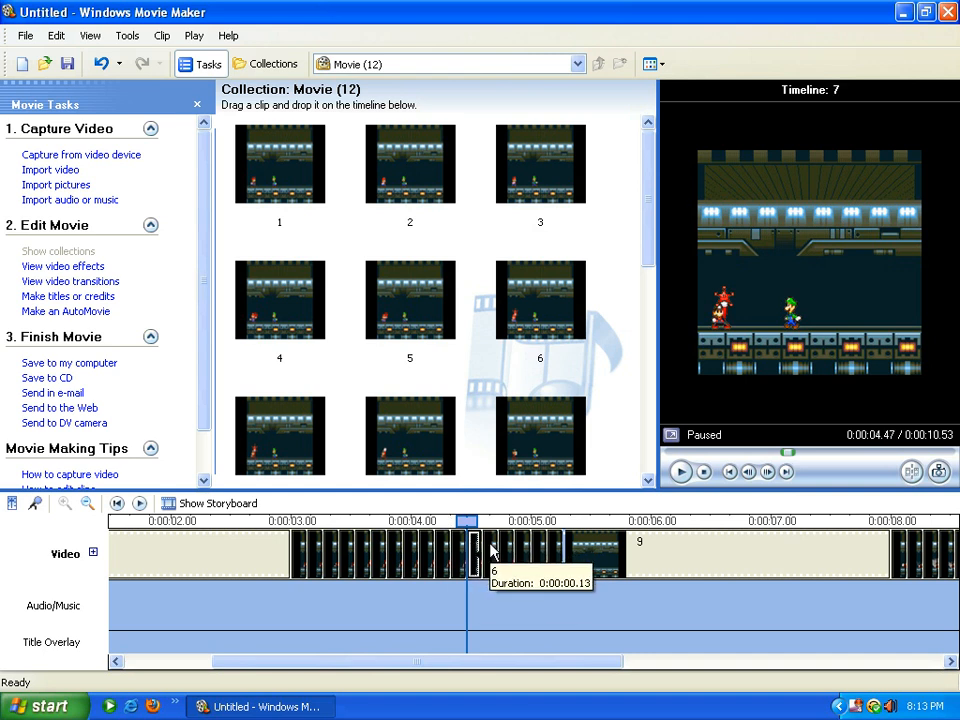
{"action": "left_click", "coordinate": [487, 550]}
{"action": "left_click", "coordinate": [502, 558]}
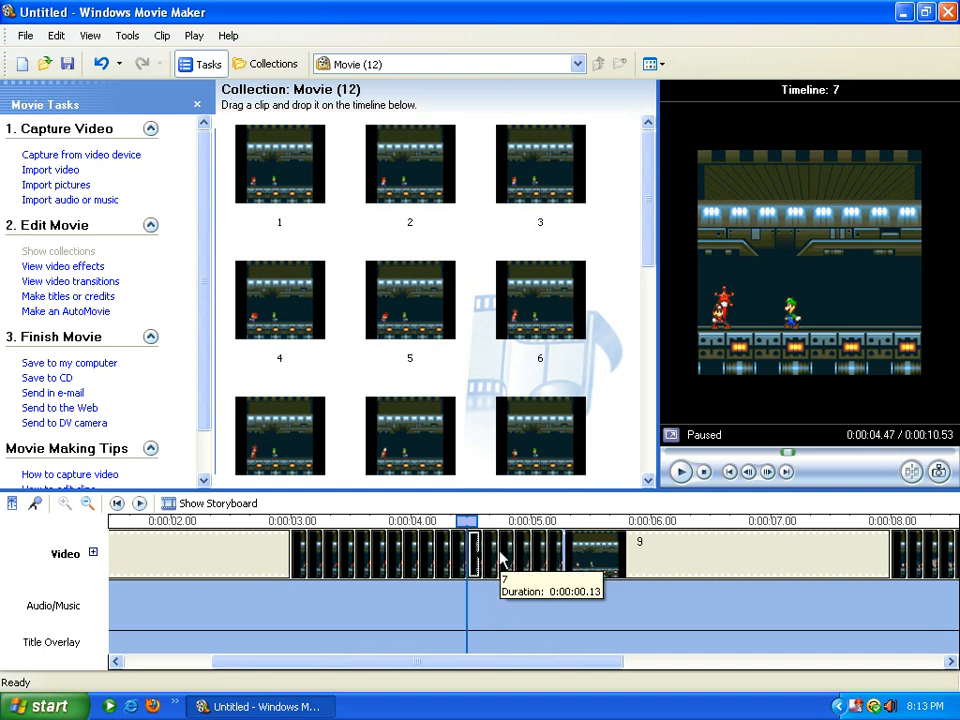
{"action": "left_click", "coordinate": [492, 555]}
{"action": "left_click", "coordinate": [507, 551]}
{"action": "left_click", "coordinate": [522, 551]}
{"action": "left_click", "coordinate": [541, 552]}
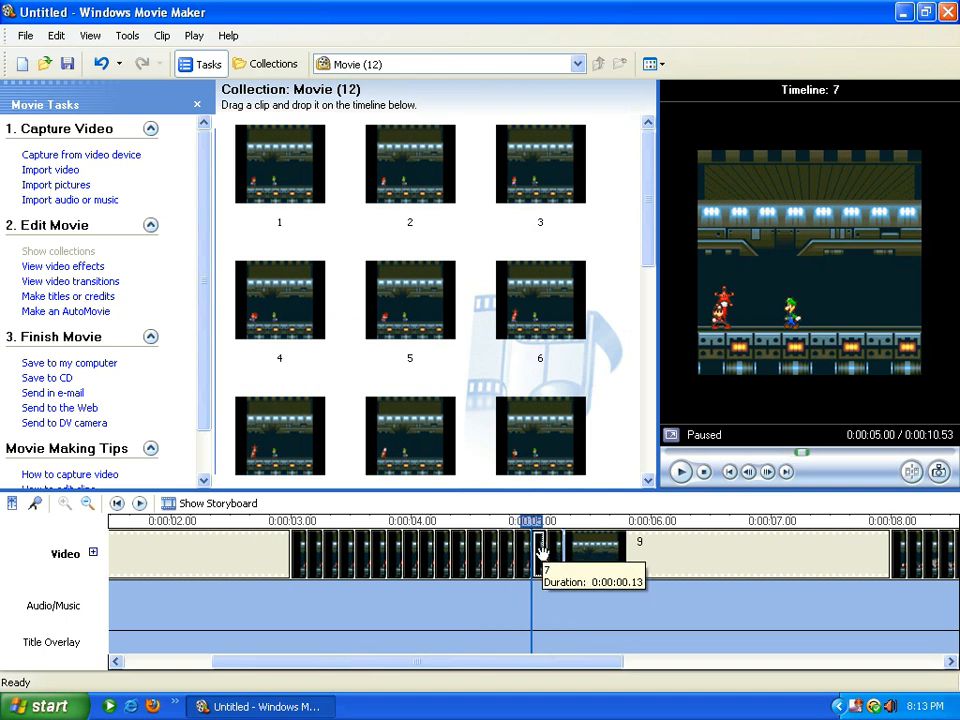
{"action": "left_click", "coordinate": [551, 547]}
{"action": "left_click", "coordinate": [521, 547]}
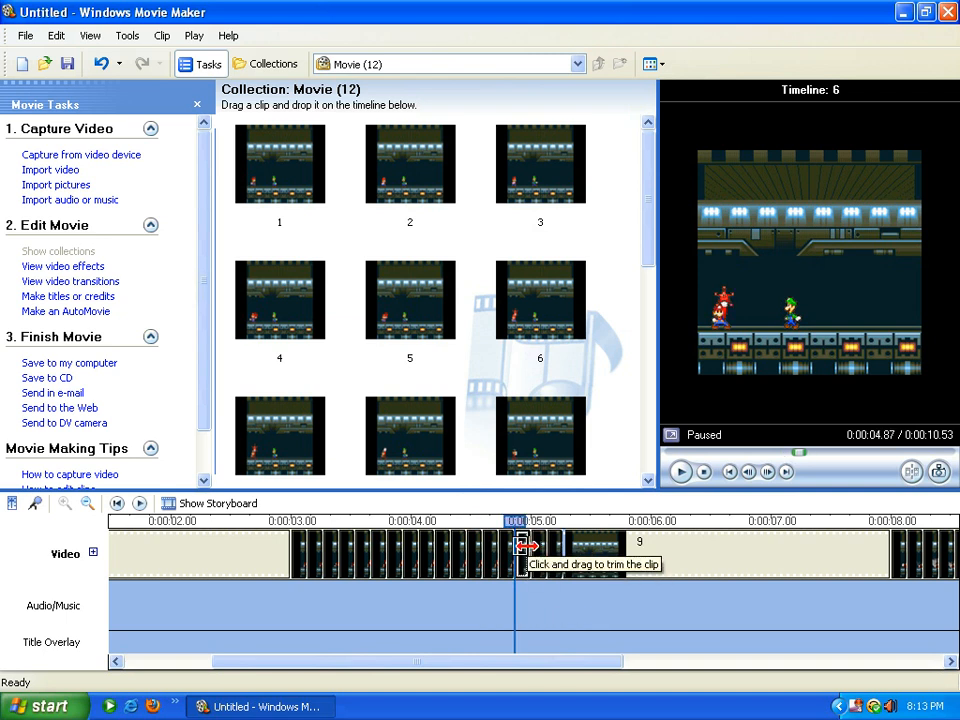
Insert a copy of frame 6 into the timeline near the 5-second mark
{"action": "left_click", "coordinate": [281, 428]}
{"action": "left_click_drag", "start_coordinate": [561, 326], "coordinate": [550, 537]}
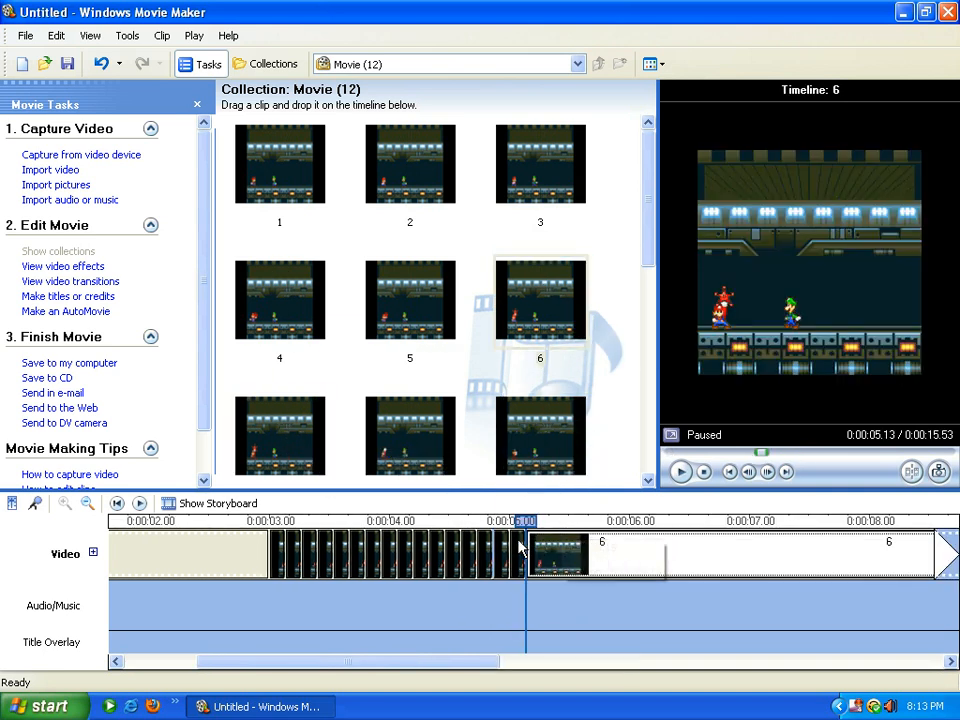
{"action": "left_click", "coordinate": [514, 545]}
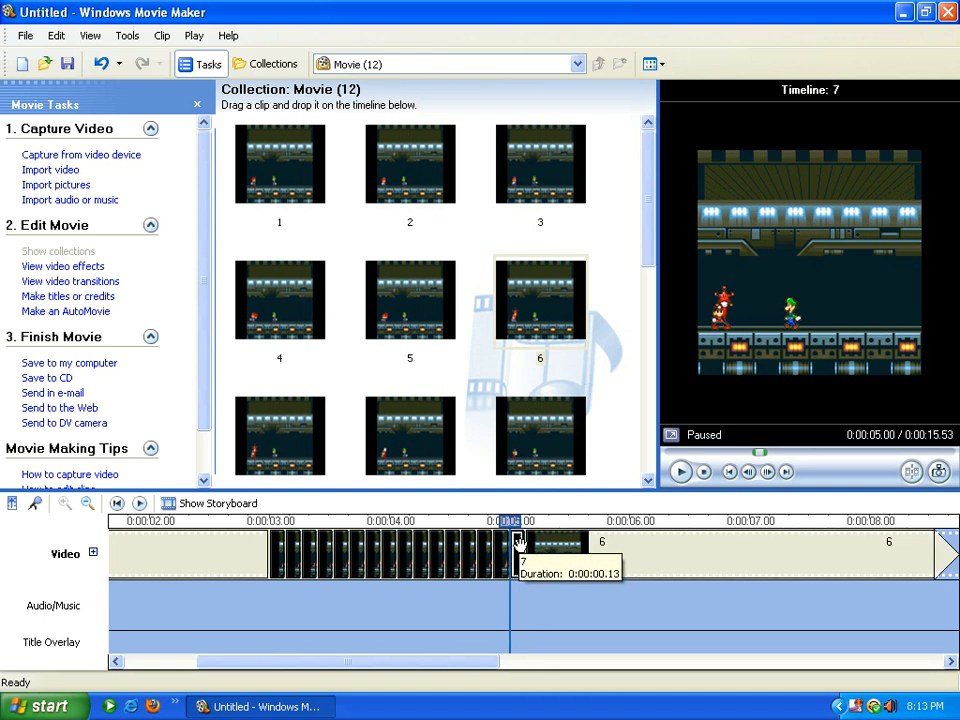
Trim the inserted frame 6 clip down to 0.13 seconds
{"action": "left_click_drag", "start_coordinate": [447, 672], "coordinate": [611, 678]}
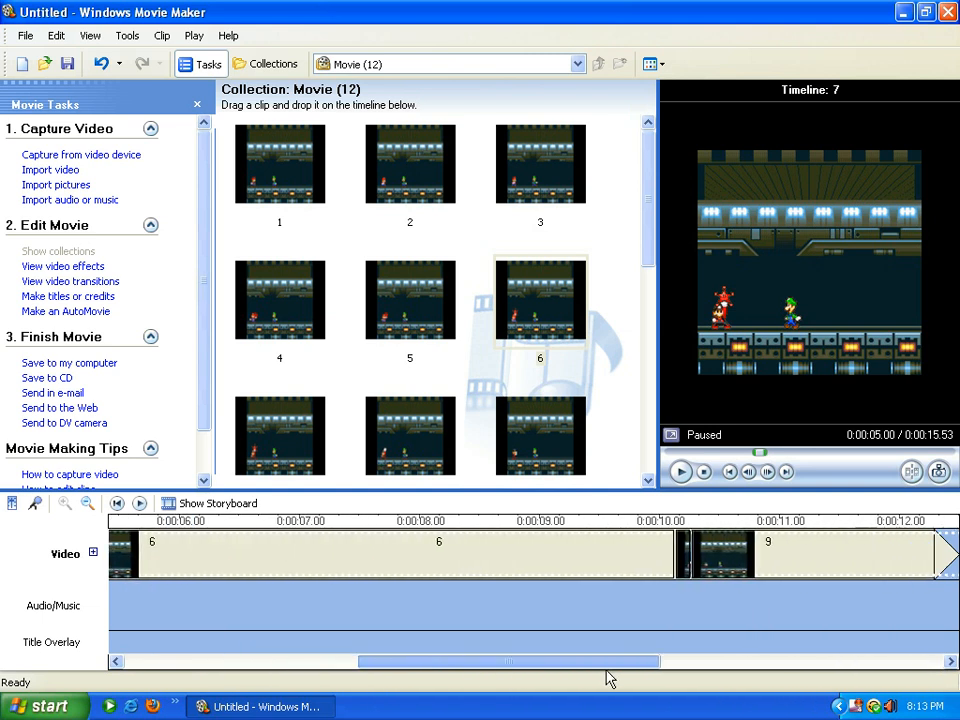
{"action": "left_click", "coordinate": [681, 552]}
{"action": "left_click", "coordinate": [668, 557]}
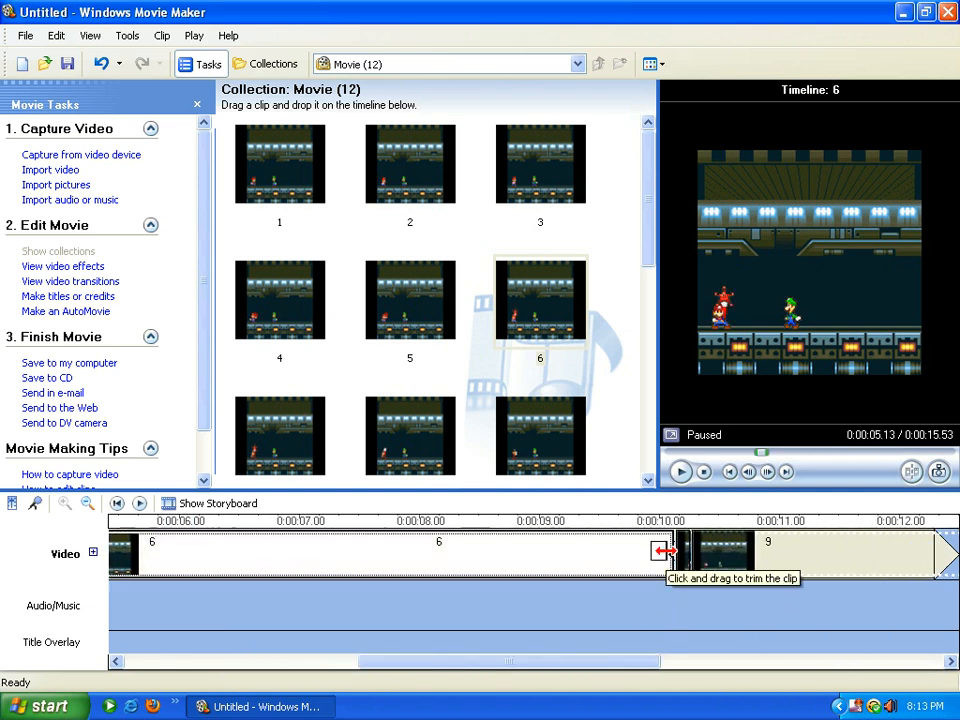
{"action": "left_click_drag", "start_coordinate": [669, 552], "coordinate": [6, 564]}
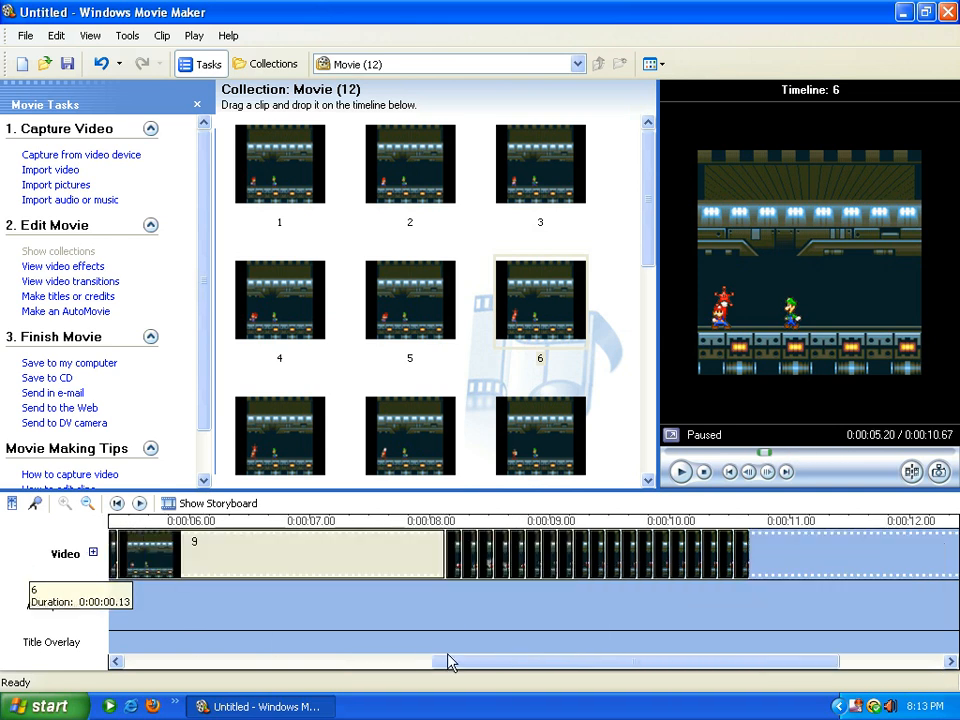
{"action": "left_click_drag", "start_coordinate": [541, 673], "coordinate": [882, 660]}
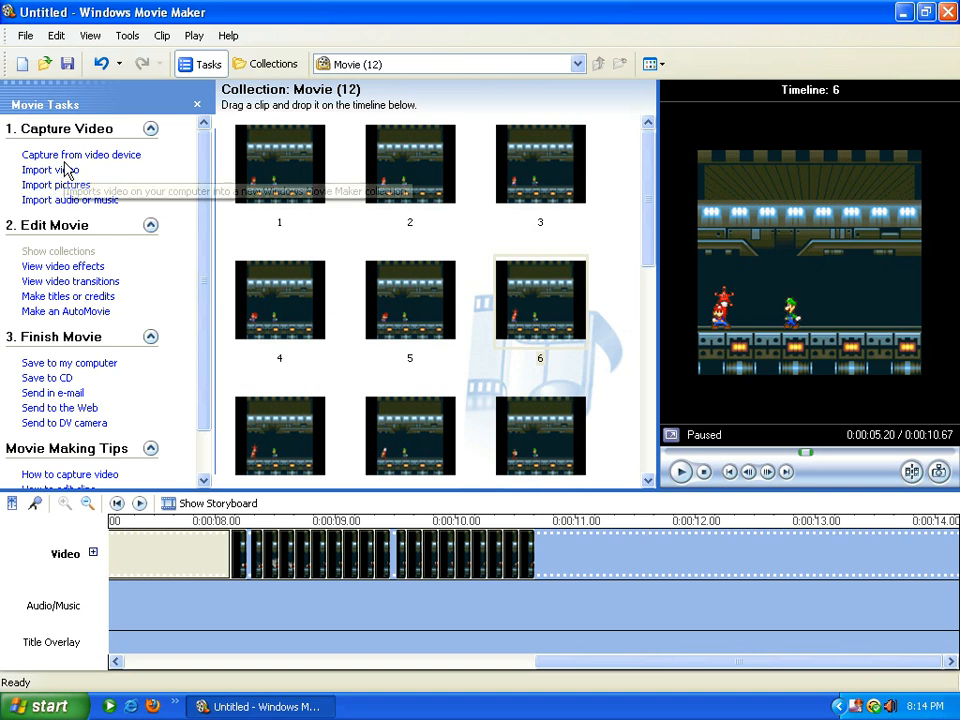
Import the aura sound from E:\Sound effects\DBZ into the collection
{"action": "left_click", "coordinate": [24, 199]}
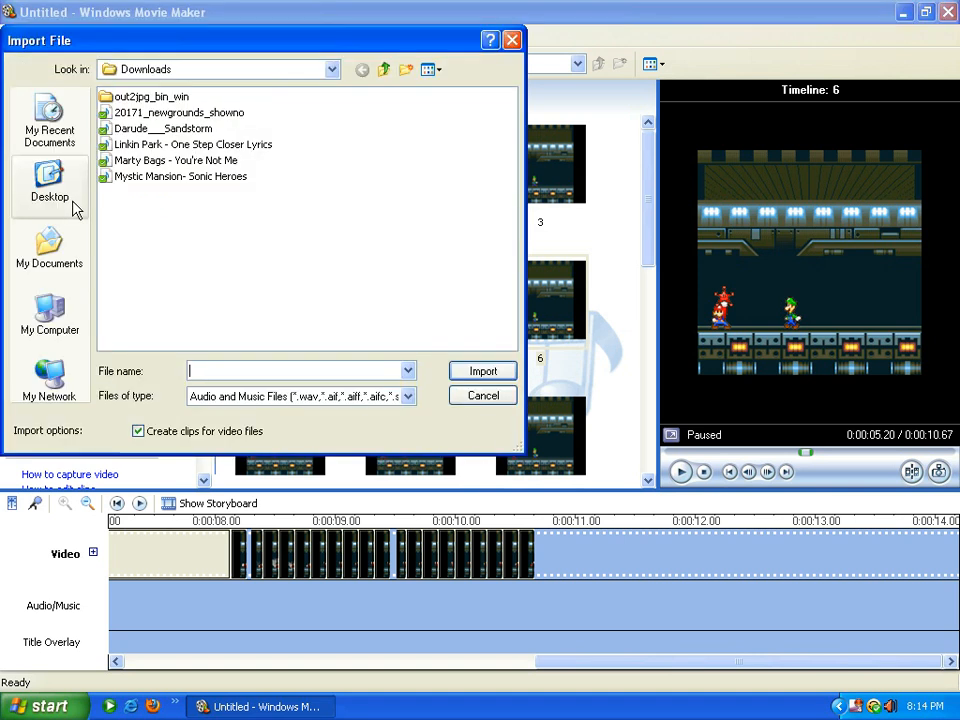
{"action": "left_click", "coordinate": [331, 69]}
{"action": "left_click", "coordinate": [157, 194]}
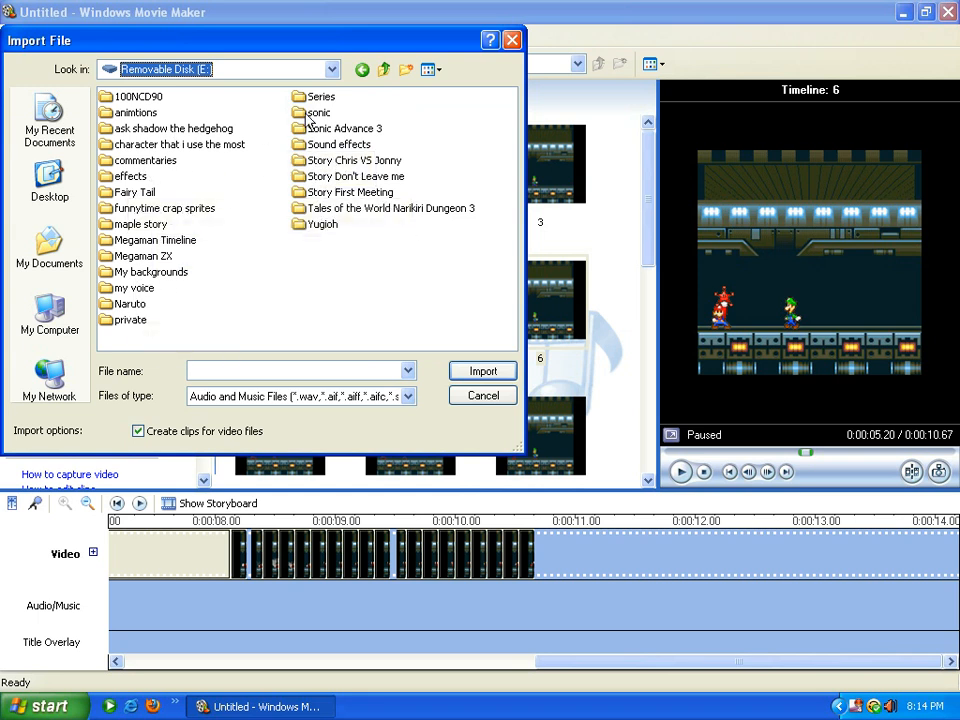
{"action": "double_click", "coordinate": [330, 144]}
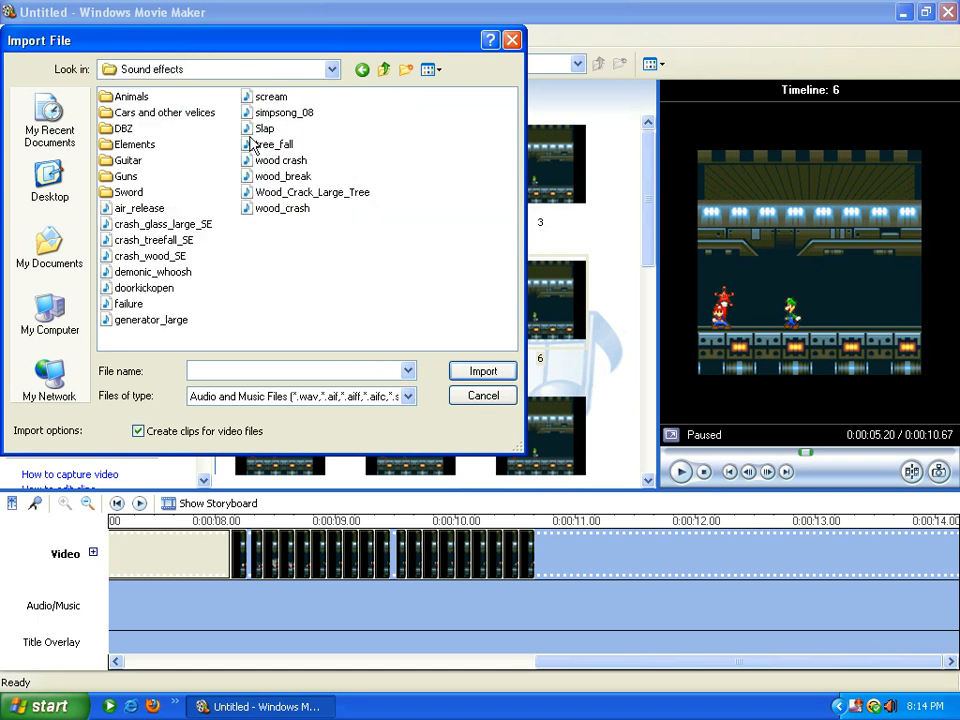
{"action": "double_click", "coordinate": [122, 128]}
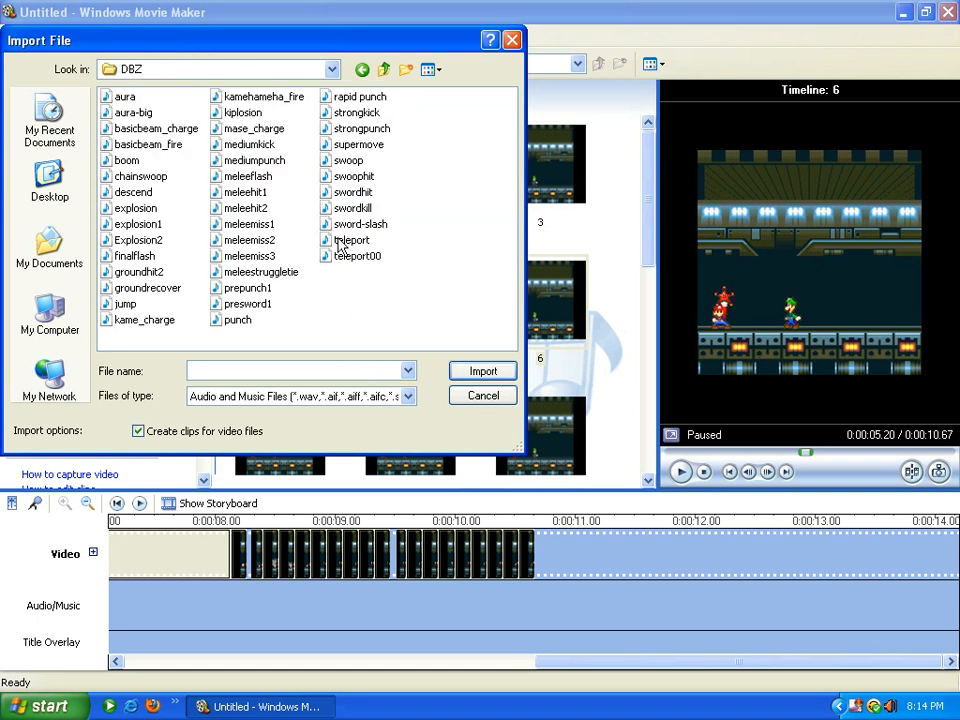
{"action": "double_click", "coordinate": [124, 101]}
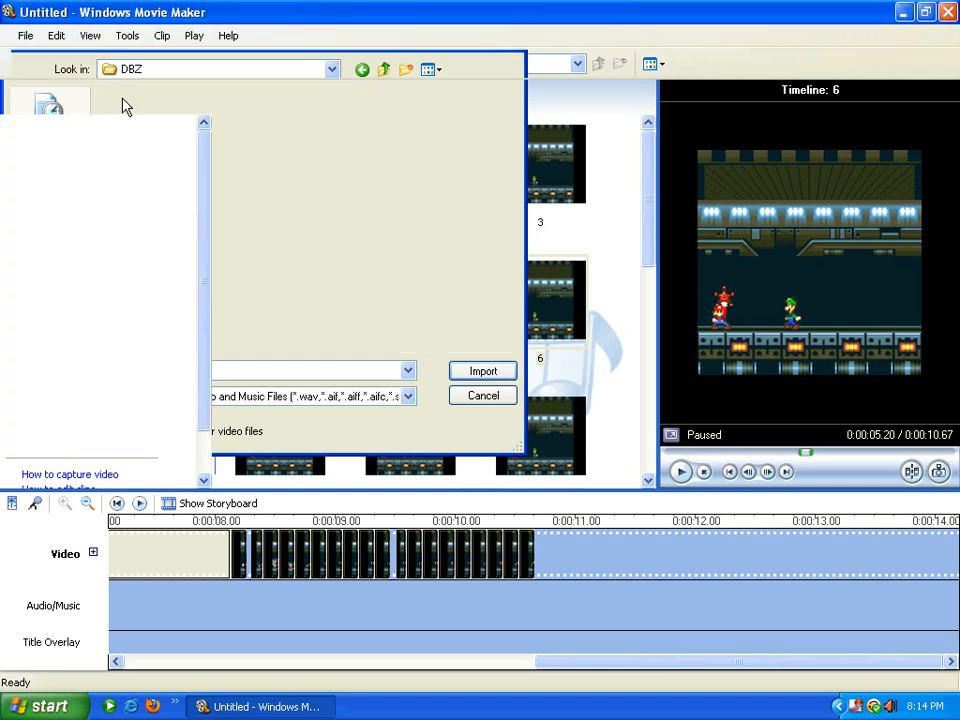
{"action": "left_click", "coordinate": [527, 407]}
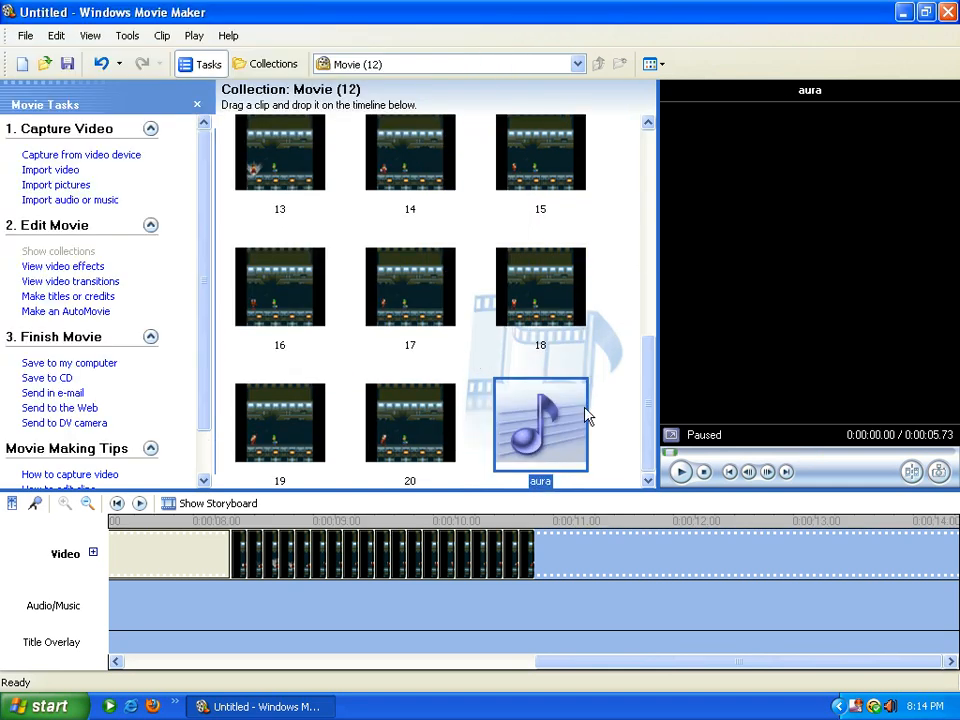
Place the aura sound on the Audio/Music track at 0:00:08.27
{"action": "left_click", "coordinate": [350, 549]}
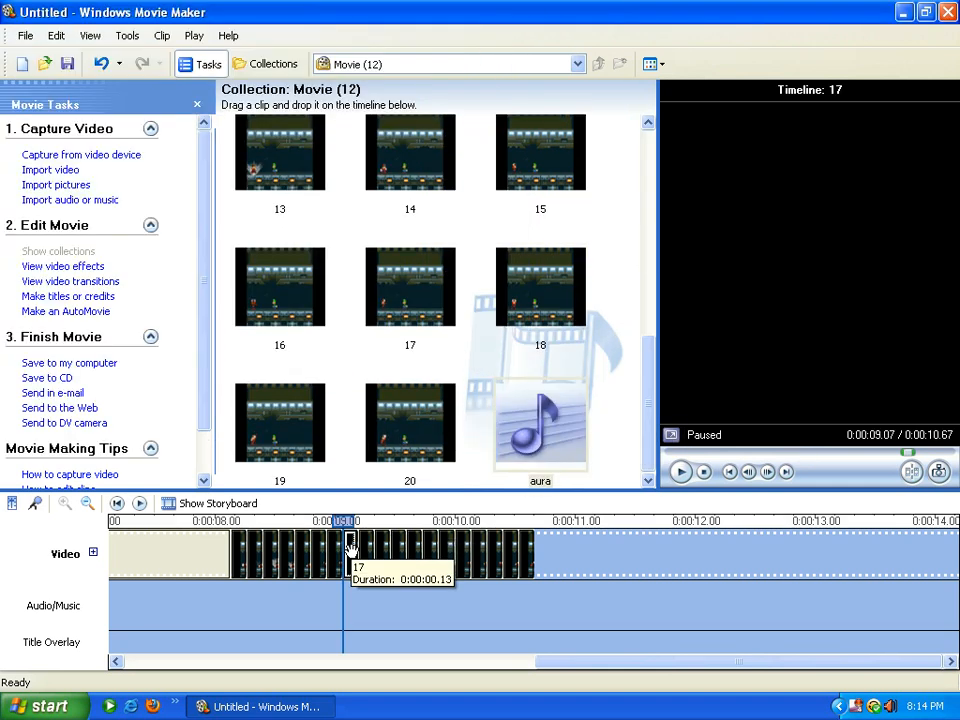
{"action": "left_click", "coordinate": [323, 552]}
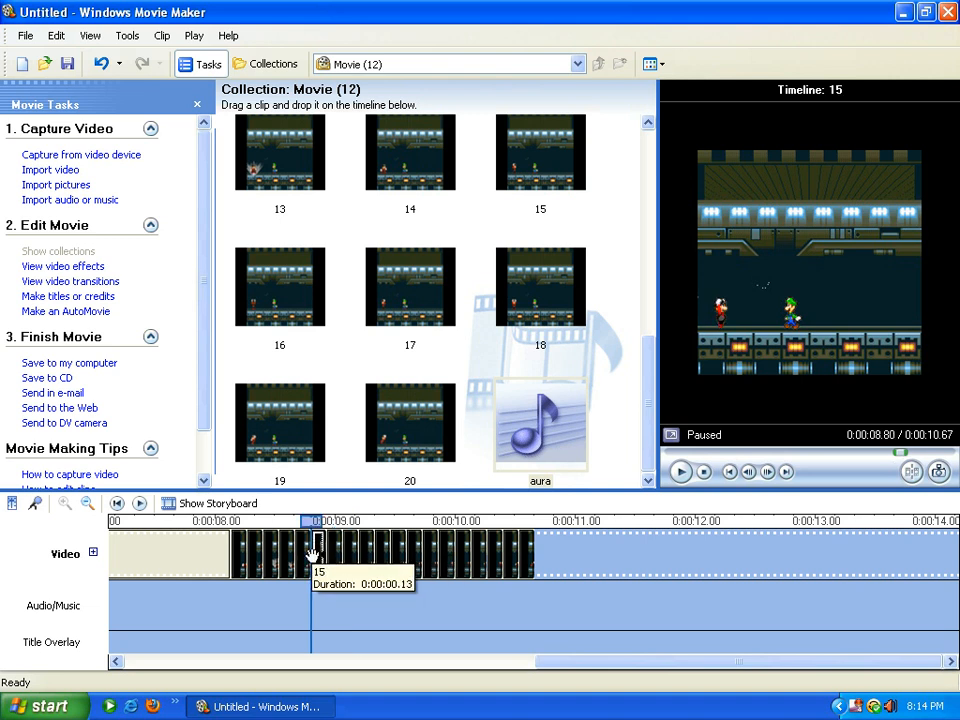
{"action": "left_click_drag", "start_coordinate": [240, 550], "coordinate": [251, 551]}
{"action": "left_click_drag", "start_coordinate": [534, 410], "coordinate": [253, 613]}
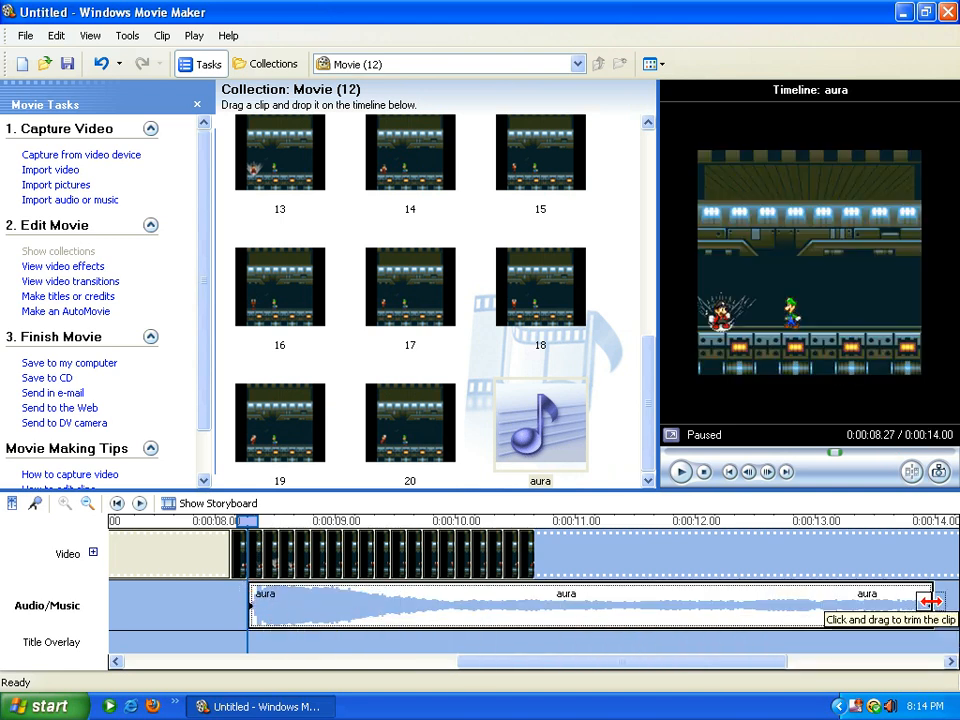
Preview playback with the sound around 8.27 to 8.73 seconds
{"action": "left_click", "coordinate": [679, 471]}
{"action": "left_click", "coordinate": [679, 471]}
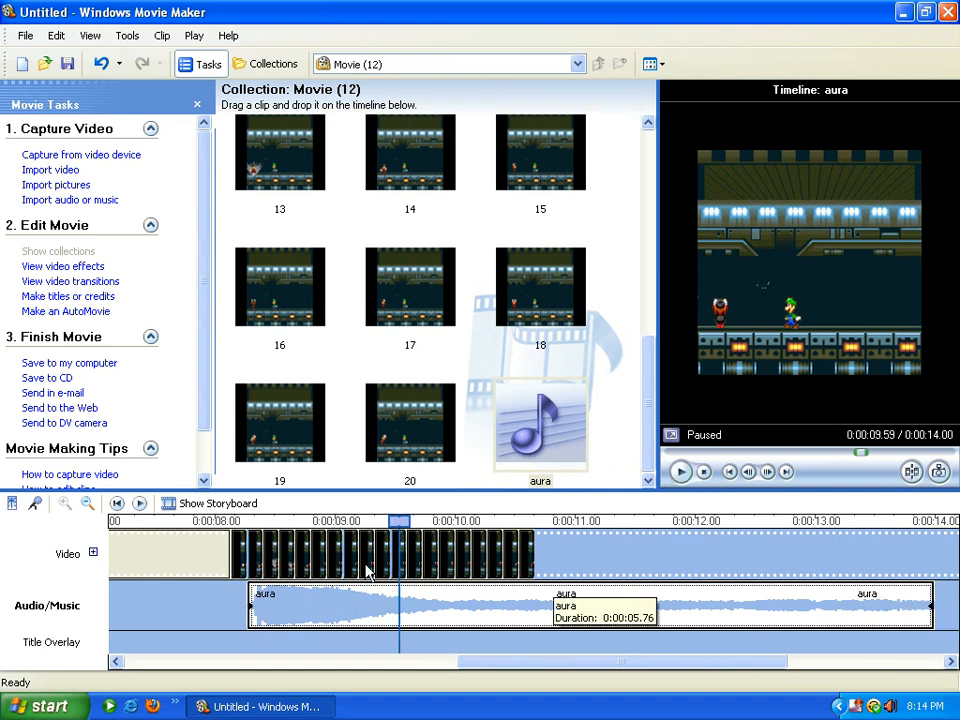
{"action": "left_click", "coordinate": [255, 526]}
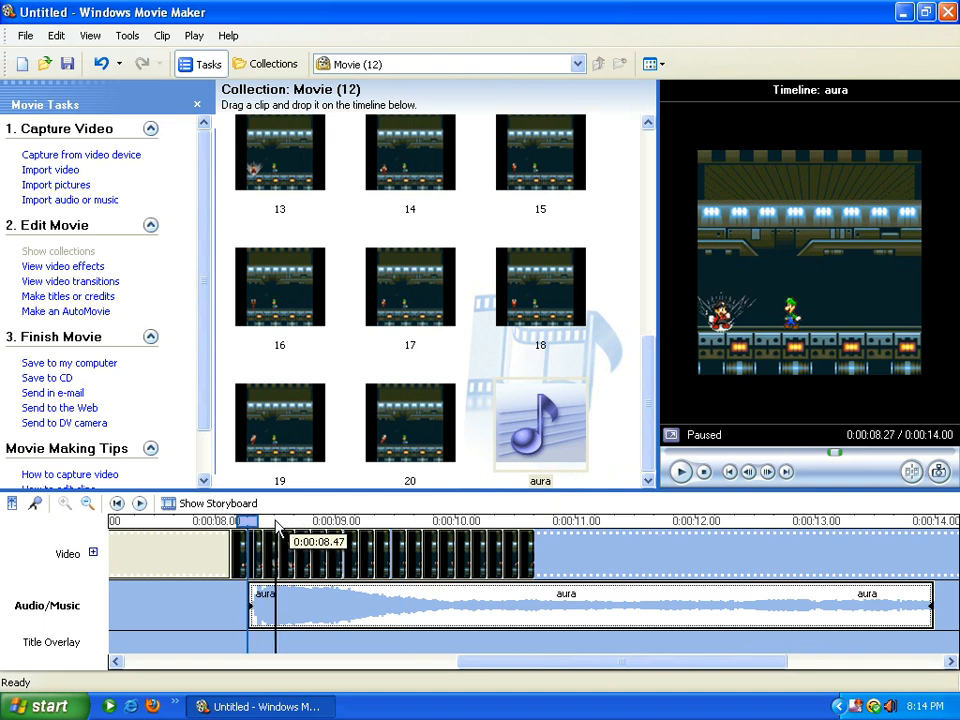
{"action": "left_click", "coordinate": [284, 525]}
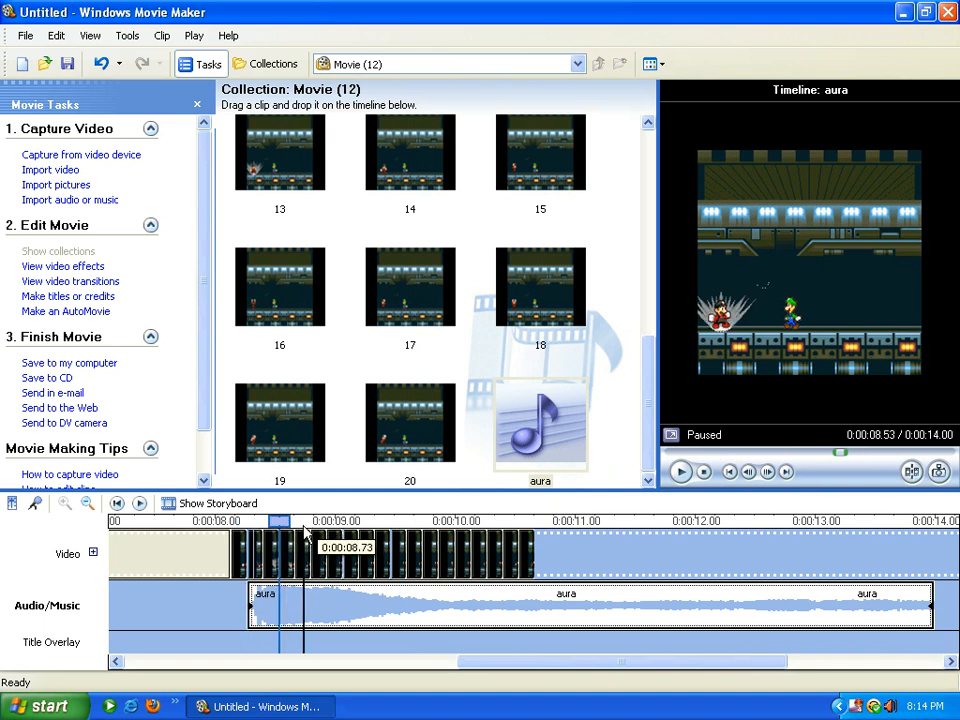
{"action": "left_click", "coordinate": [304, 525]}
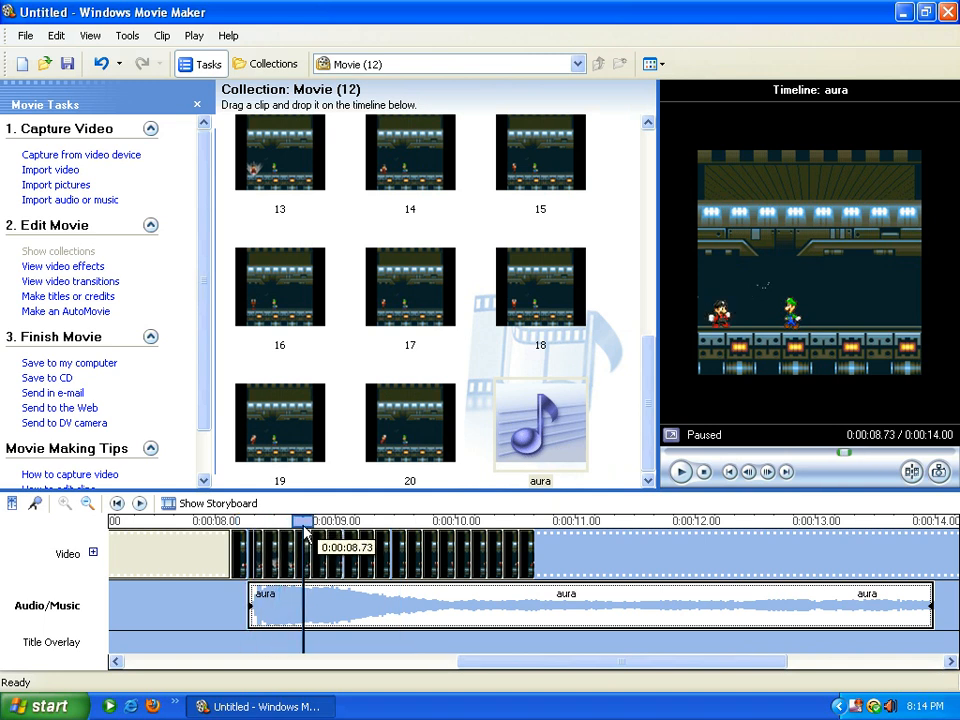
Trim the aura sound clip to a brief 0.40-second burst
{"action": "left_click", "coordinate": [898, 607]}
{"action": "left_click_drag", "start_coordinate": [898, 607], "coordinate": [294, 621]}
{"action": "left_click_drag", "start_coordinate": [243, 525], "coordinate": [295, 523]}
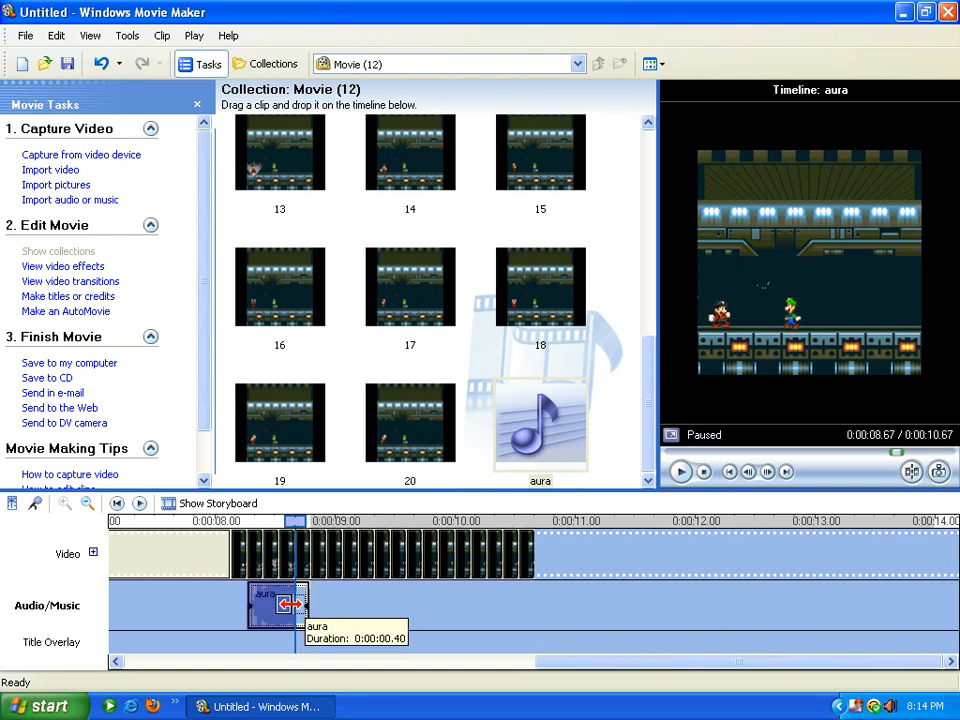
{"action": "left_click_drag", "start_coordinate": [304, 605], "coordinate": [290, 605]}
{"action": "left_click_drag", "start_coordinate": [287, 530], "coordinate": [66, 545]}
{"action": "left_click_drag", "start_coordinate": [613, 666], "coordinate": [3, 655]}
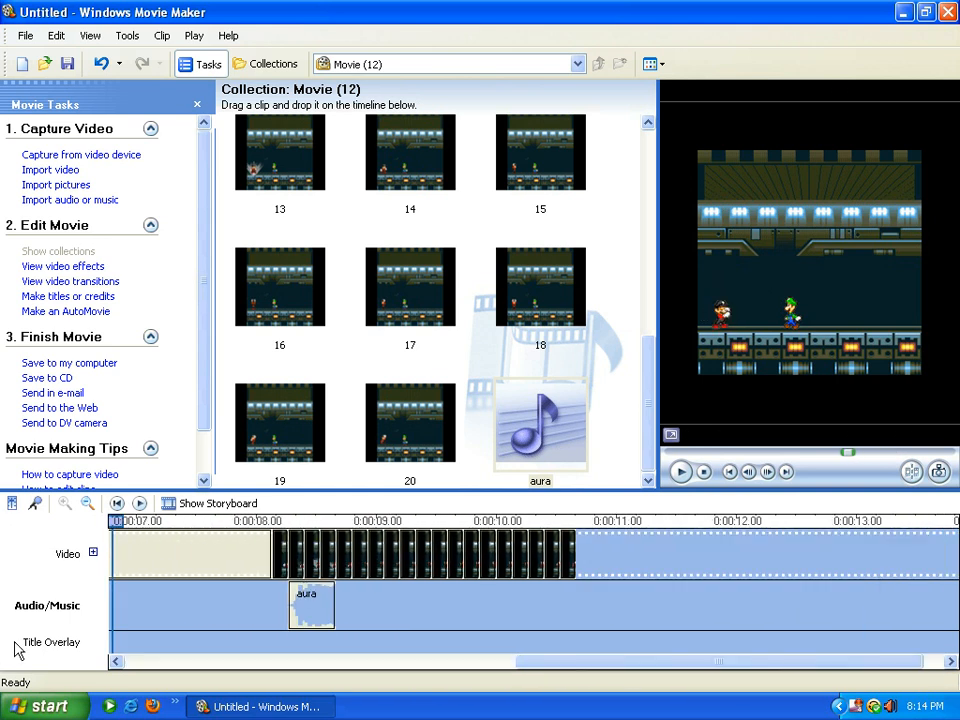
{"action": "left_click_drag", "start_coordinate": [579, 666], "coordinate": [171, 669]}
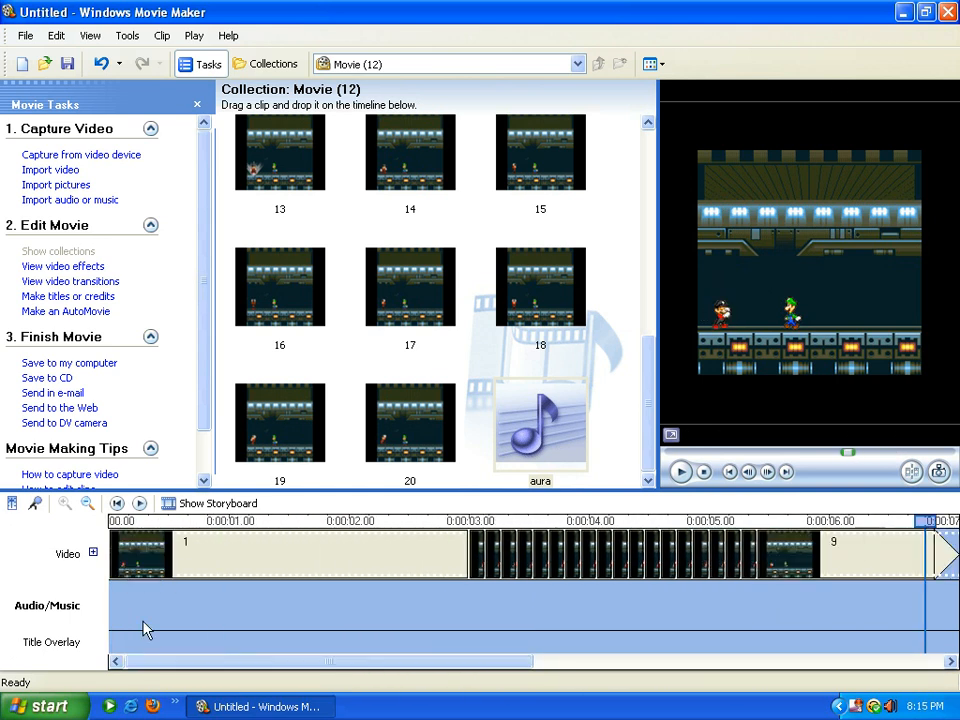
Play the full 10.67-second movie, then delete the aura clip from the Audio/Music track
{"action": "left_click", "coordinate": [124, 543]}
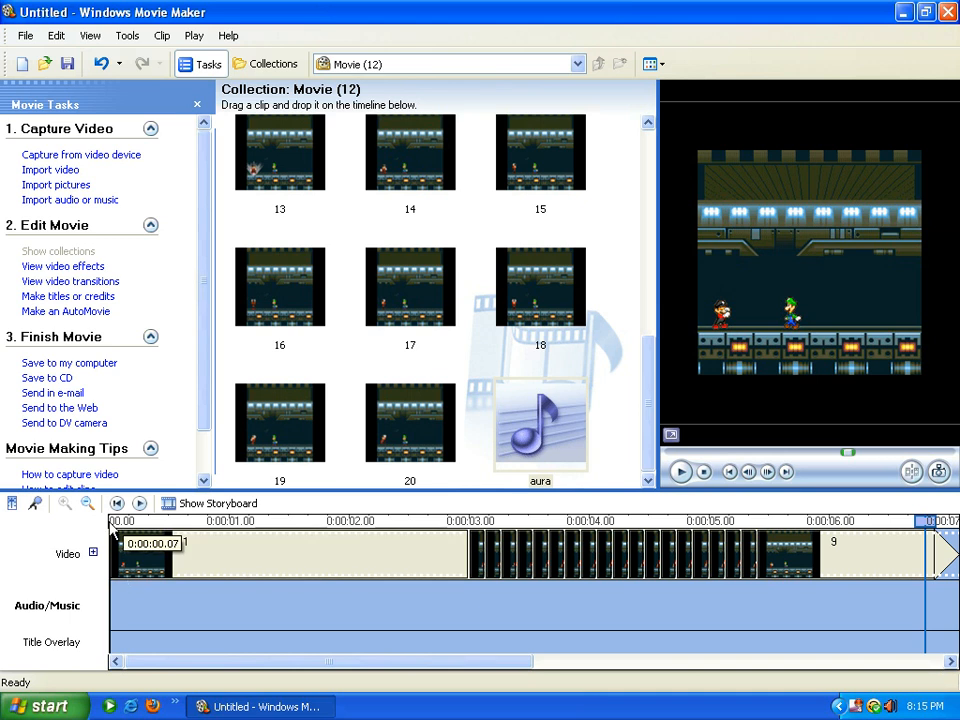
{"action": "left_click", "coordinate": [680, 471]}
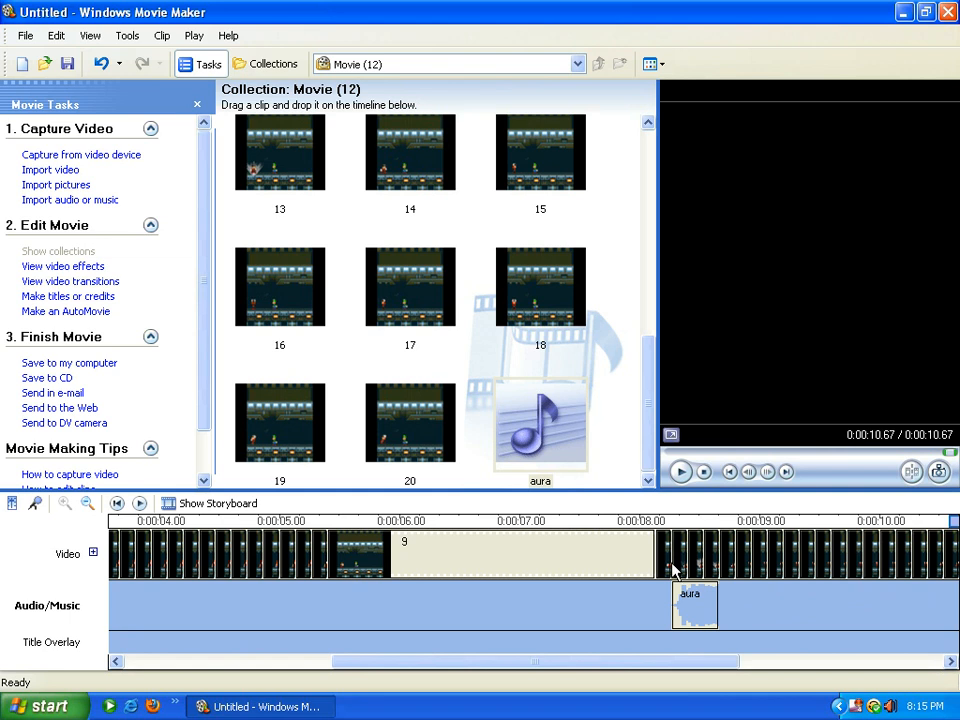
{"action": "left_click", "coordinate": [708, 617]}
{"action": "right_click", "coordinate": [709, 614]}
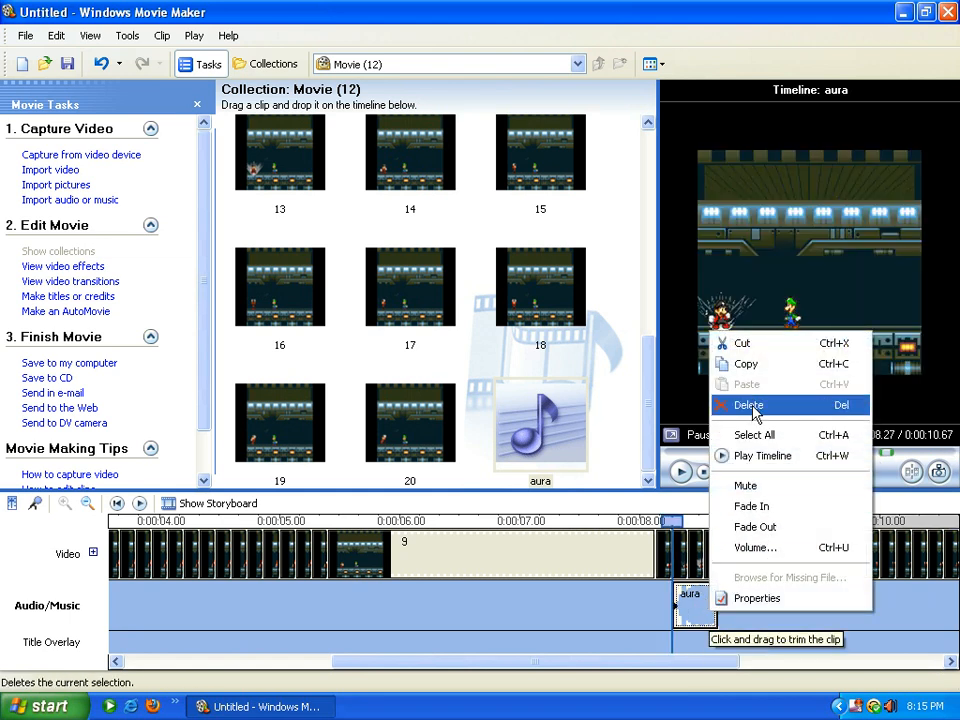
{"action": "left_click", "coordinate": [692, 405]}
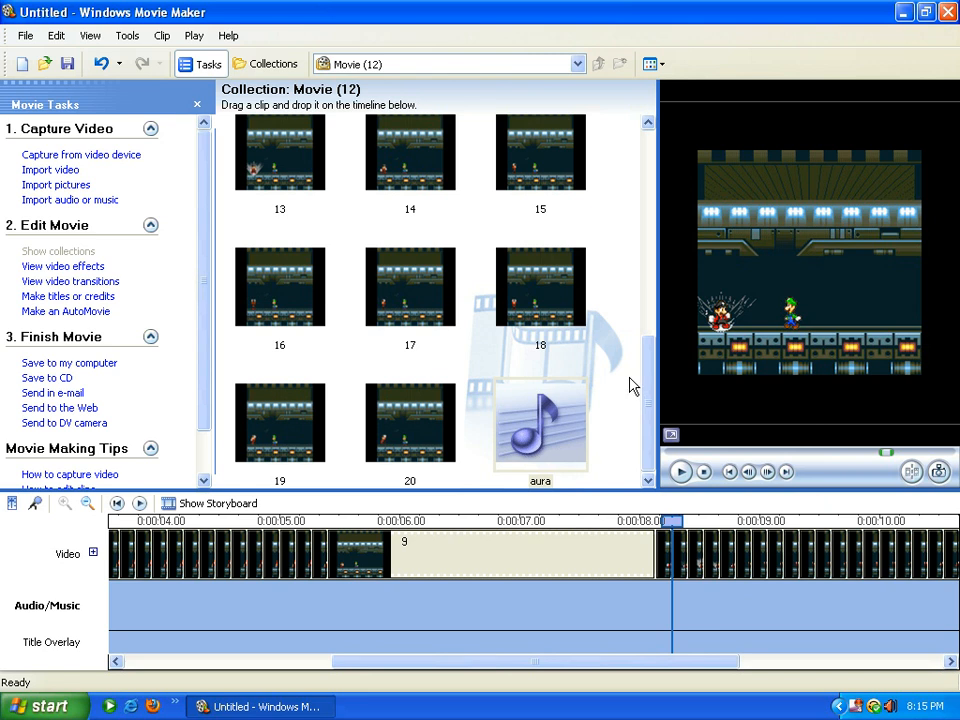
Save the movie to the computer as Movie_0001 in E:\commentaries at best quality
{"action": "left_click", "coordinate": [90, 364]}
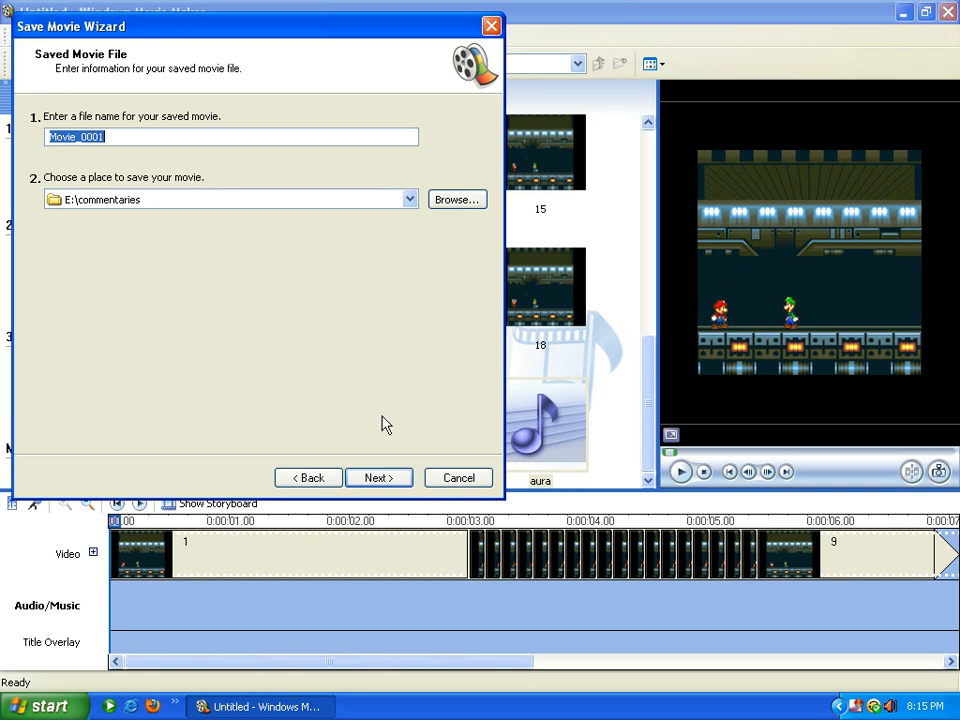
{"action": "left_click", "coordinate": [377, 478]}
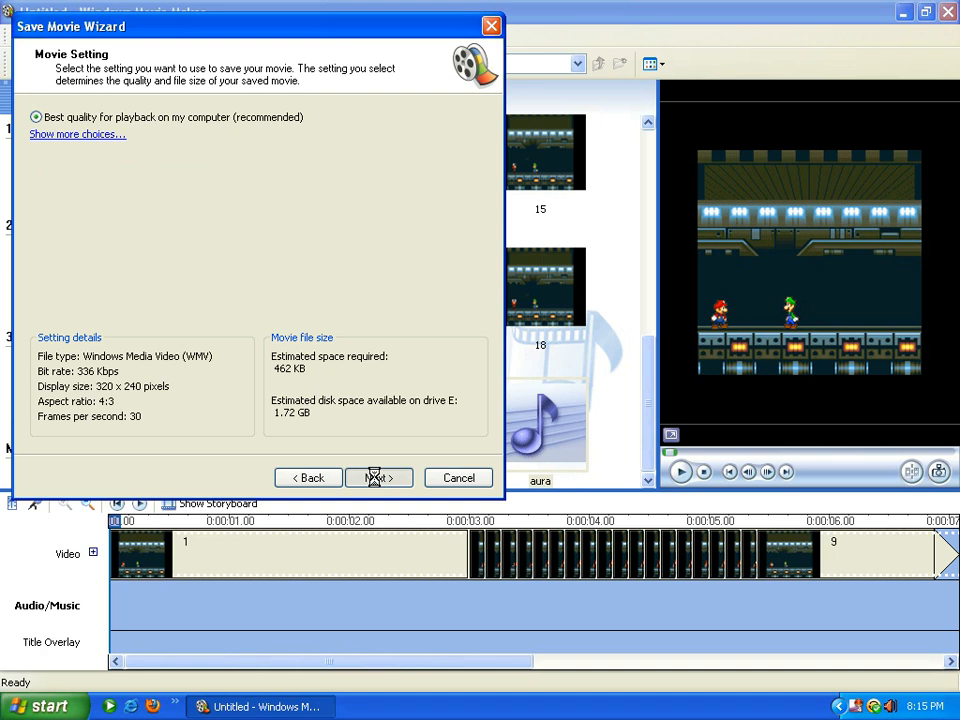
{"action": "left_click", "coordinate": [374, 478]}
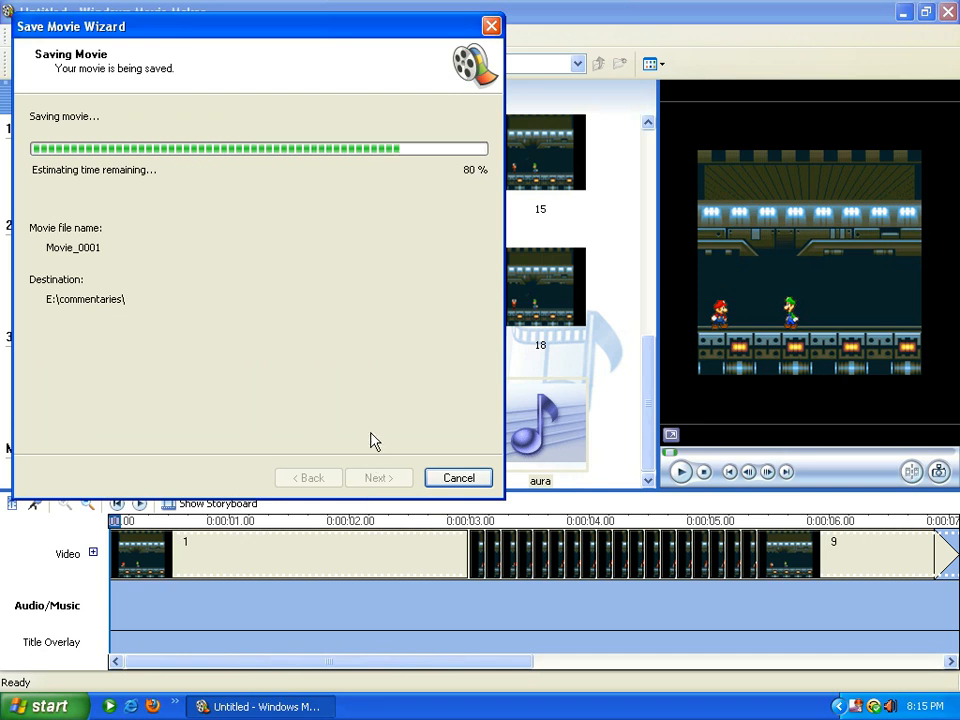
{"action": "left_click", "coordinate": [384, 480]}
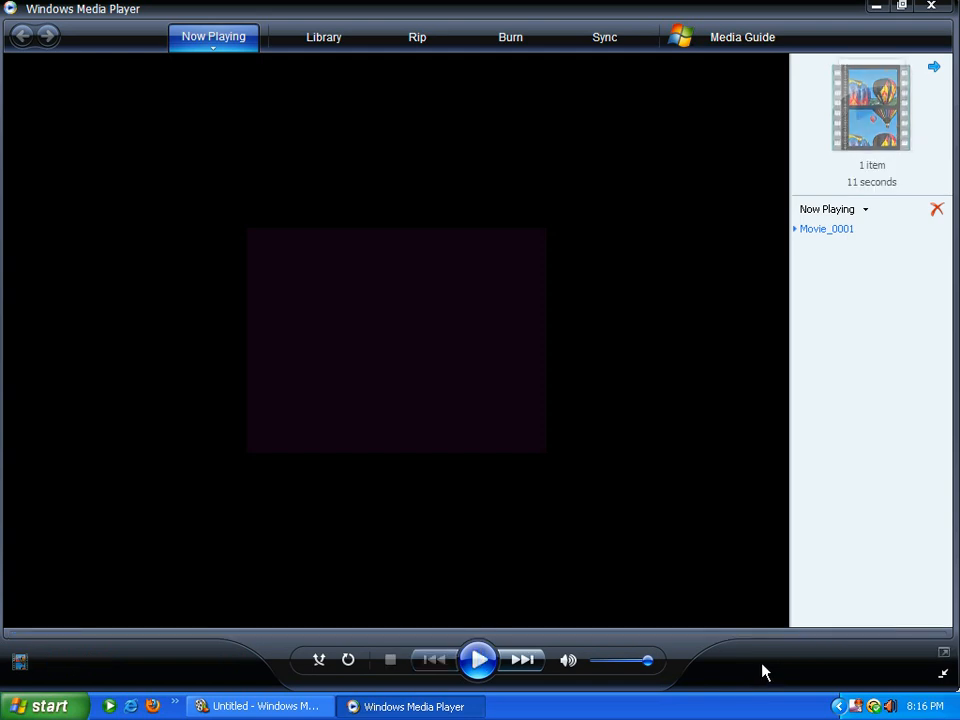
Close Media Player and quit Movie Maker without saving the project
{"action": "left_click", "coordinate": [930, 10]}
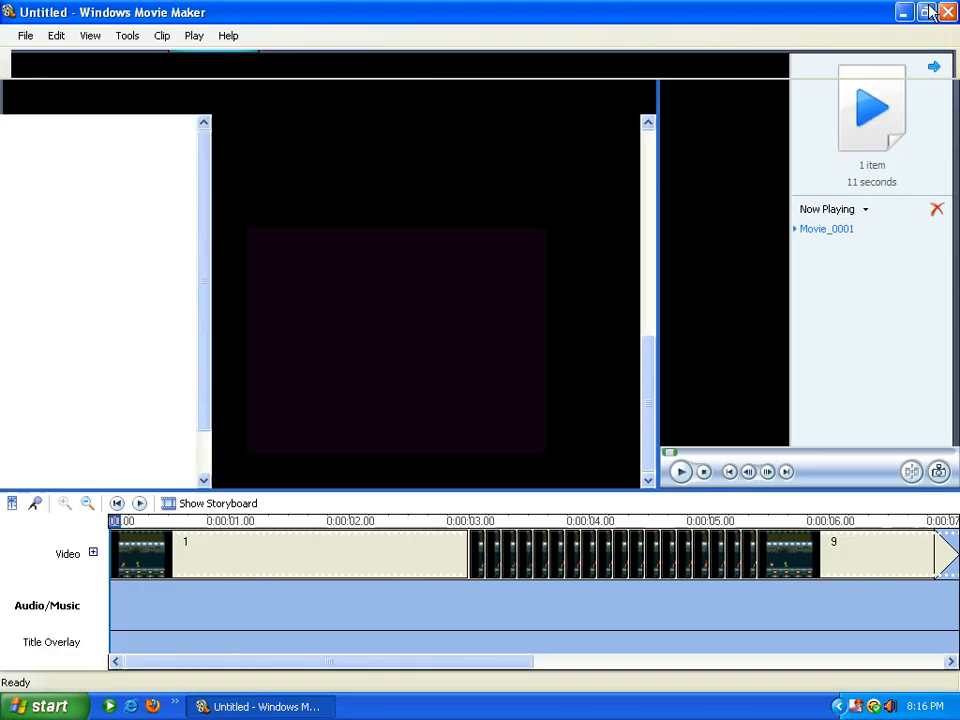
{"action": "left_click", "coordinate": [947, 12]}
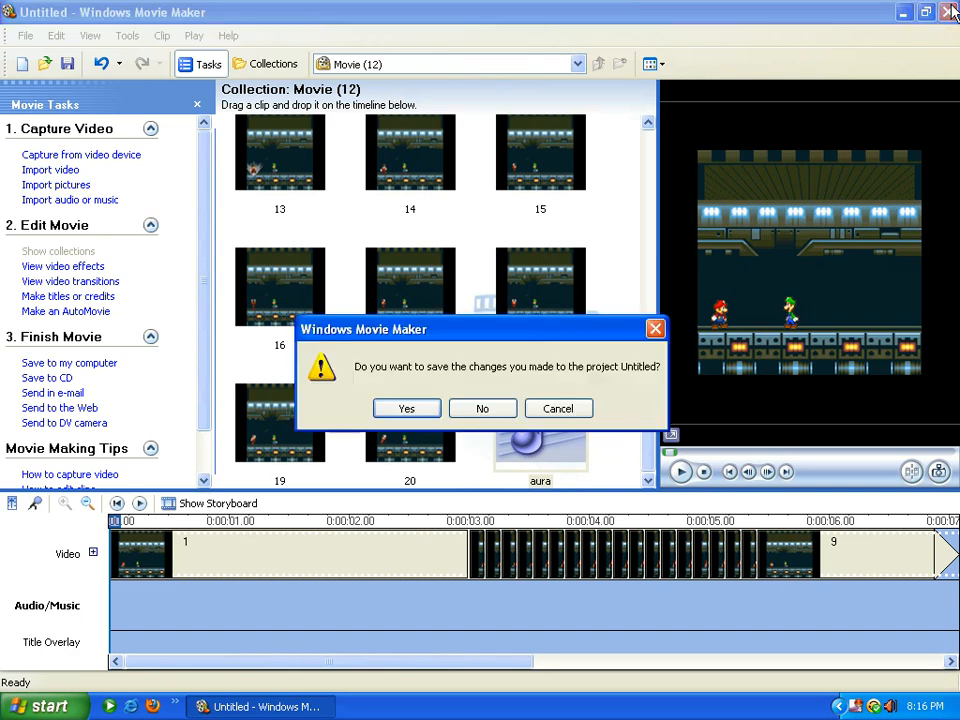
{"action": "left_click", "coordinate": [478, 412]}
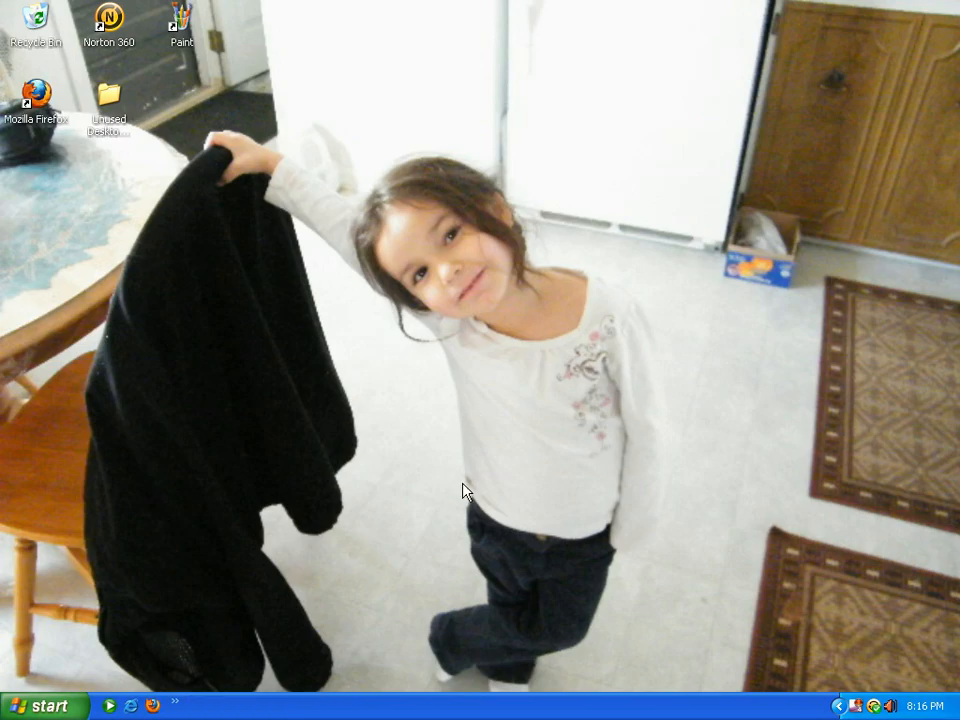
{"action": "key", "text": "super"}
Open the commentaries folder on Removable Disk (E:) from My Computer
{"action": "left_click", "coordinate": [268, 260]}
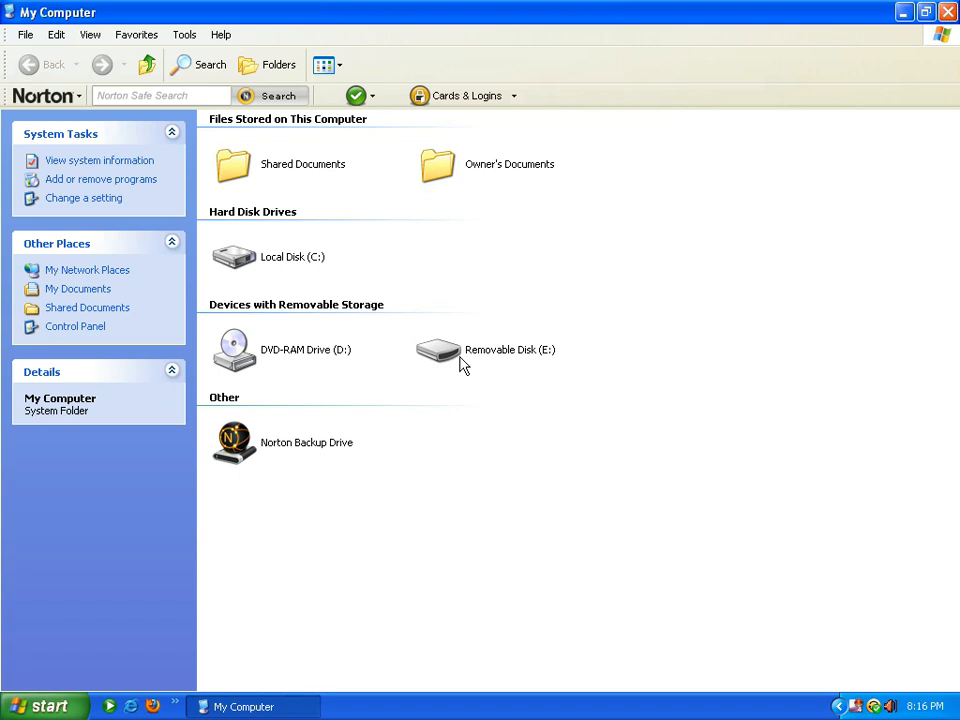
{"action": "double_click", "coordinate": [451, 357]}
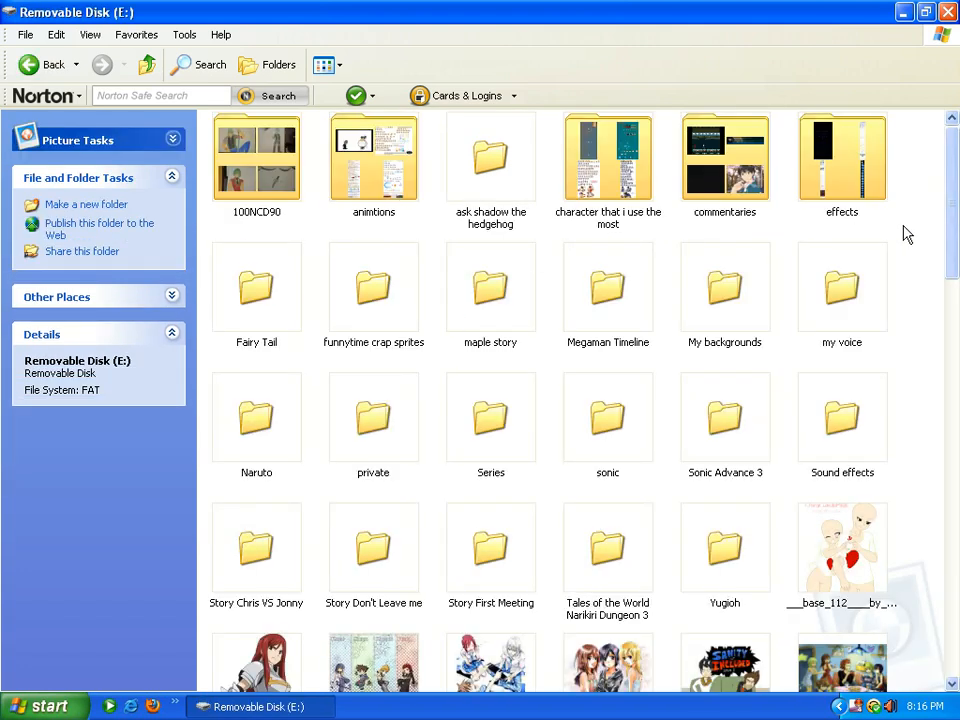
{"action": "double_click", "coordinate": [716, 190]}
{"action": "scroll", "coordinate": [896, 503], "scroll_direction": "down", "scroll_amount": 5}
{"action": "scroll", "coordinate": [896, 505], "scroll_direction": "up", "scroll_amount": 5}
{"action": "scroll", "coordinate": [890, 510], "scroll_direction": "down", "scroll_amount": 5}
Delete Movie_0001 from the folder and close the window
{"action": "left_click", "coordinate": [610, 370]}
{"action": "right_click", "coordinate": [615, 378]}
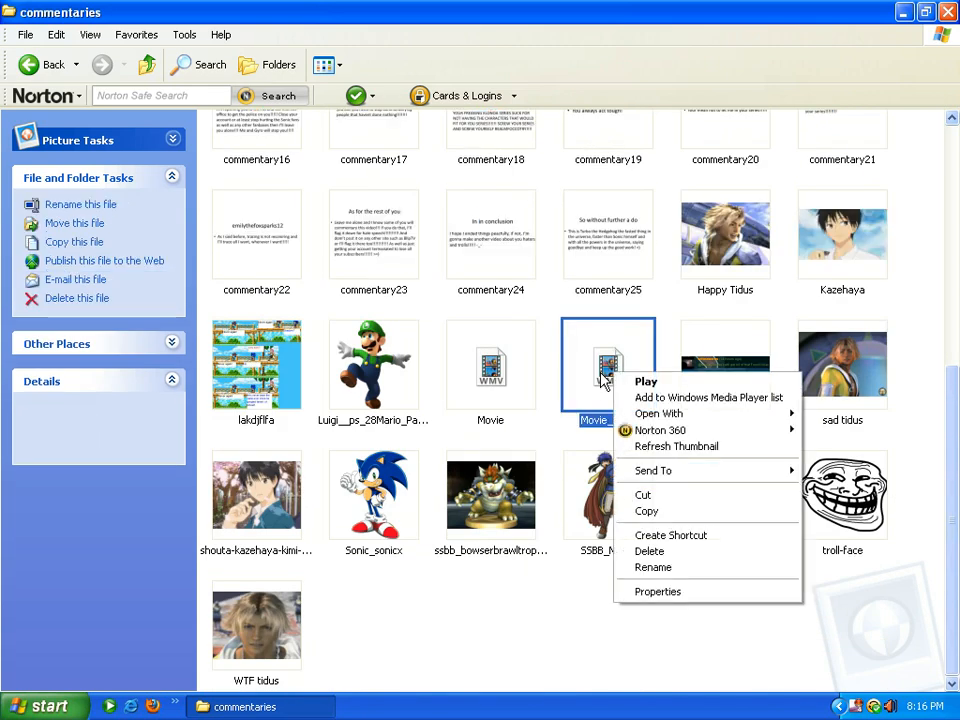
{"action": "left_click", "coordinate": [672, 551]}
{"action": "left_click", "coordinate": [543, 372]}
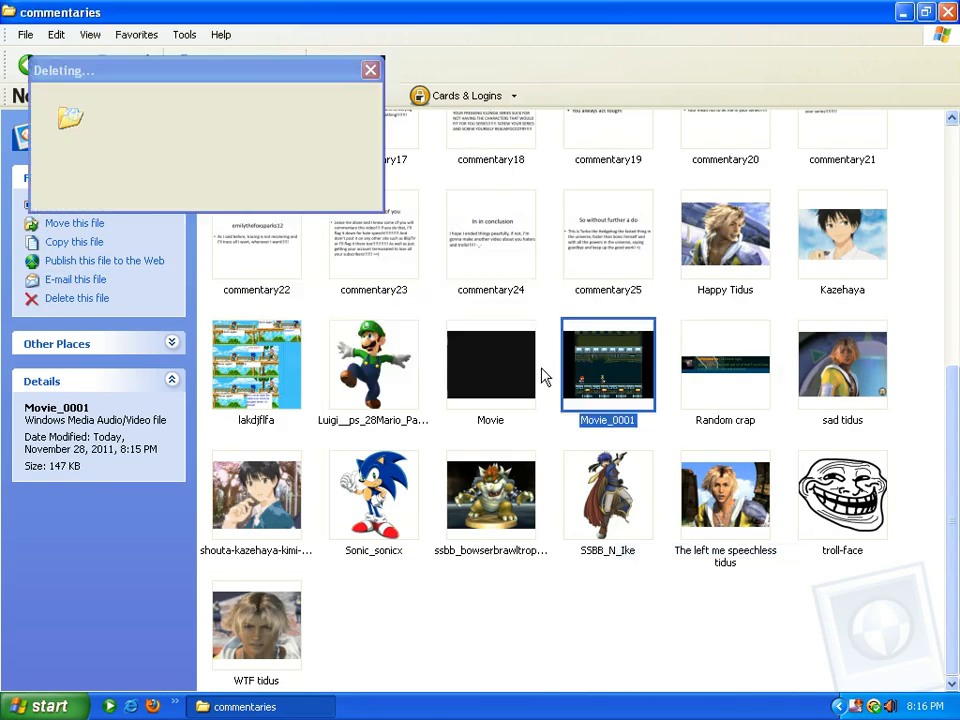
{"action": "scroll", "coordinate": [921, 480], "scroll_direction": "up", "scroll_amount": 3}
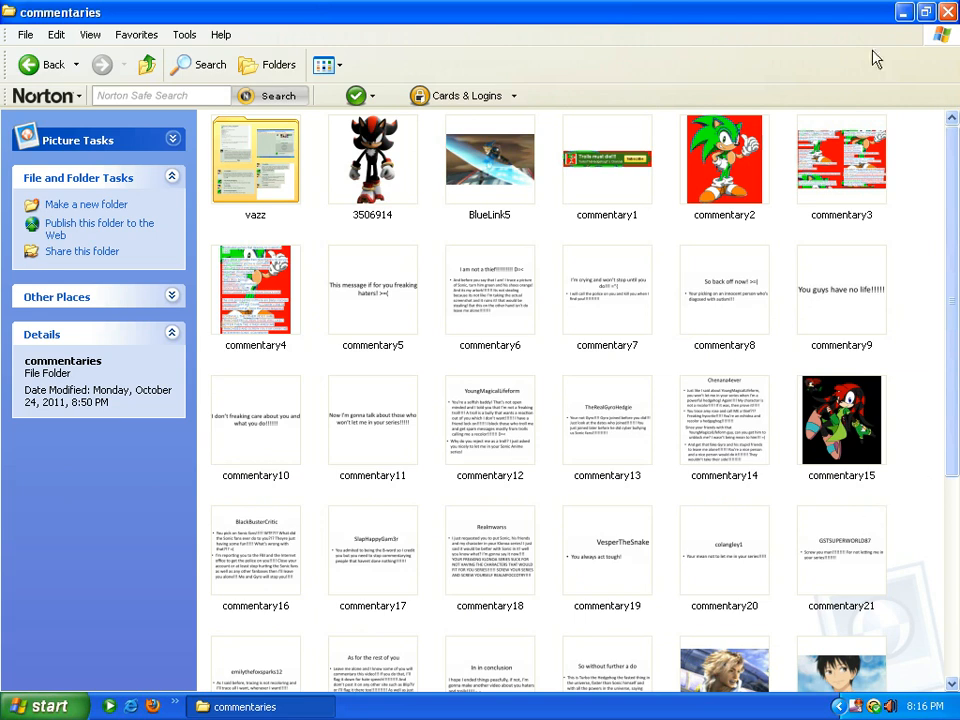
{"action": "left_click", "coordinate": [946, 12]}
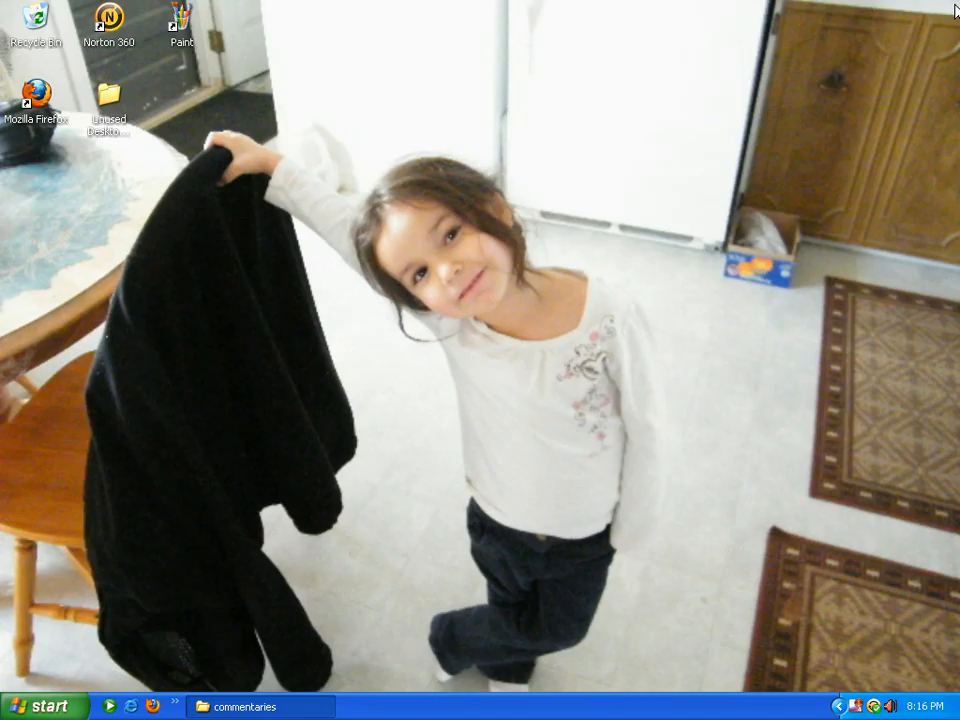
{"action": "right_click", "coordinate": [857, 704]}
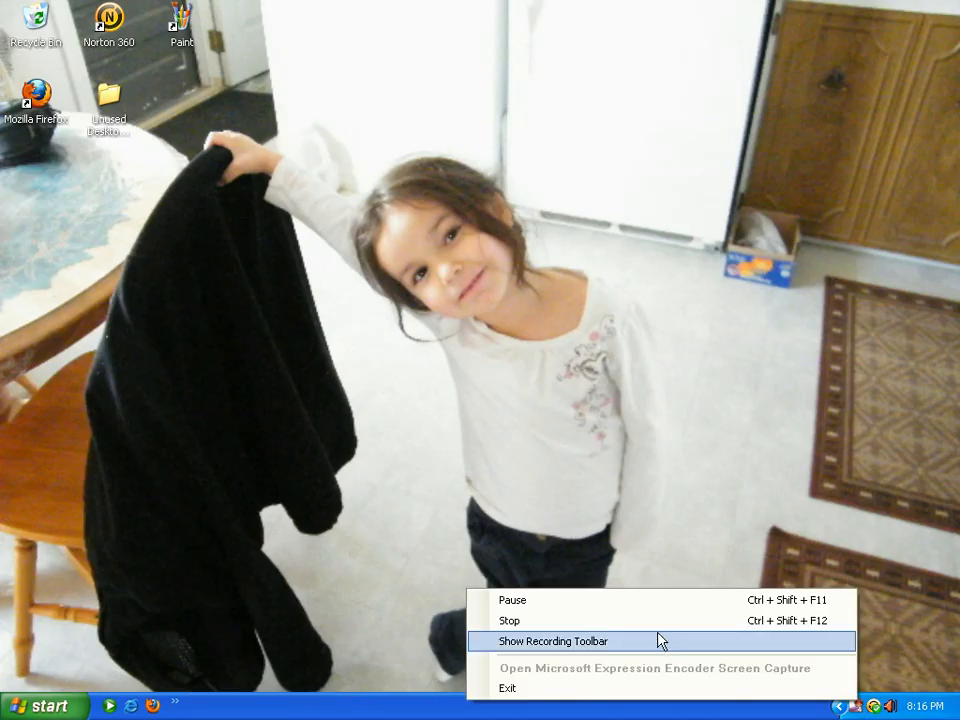